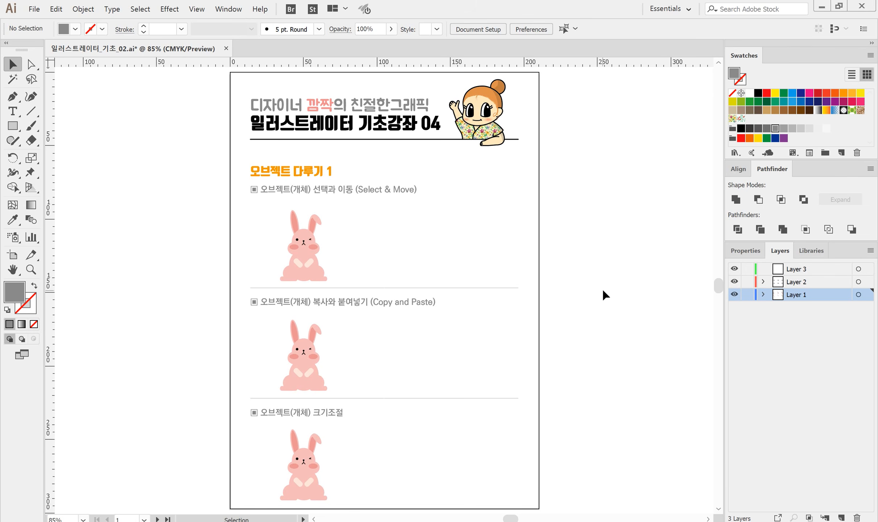
# Select the rabbit in the Select & Move section and enlarge the view to 150% around it, leaving nothing selected.
pyautogui.click(296, 256)
pyautogui.click(471, 254)
pyautogui.click(318, 260)
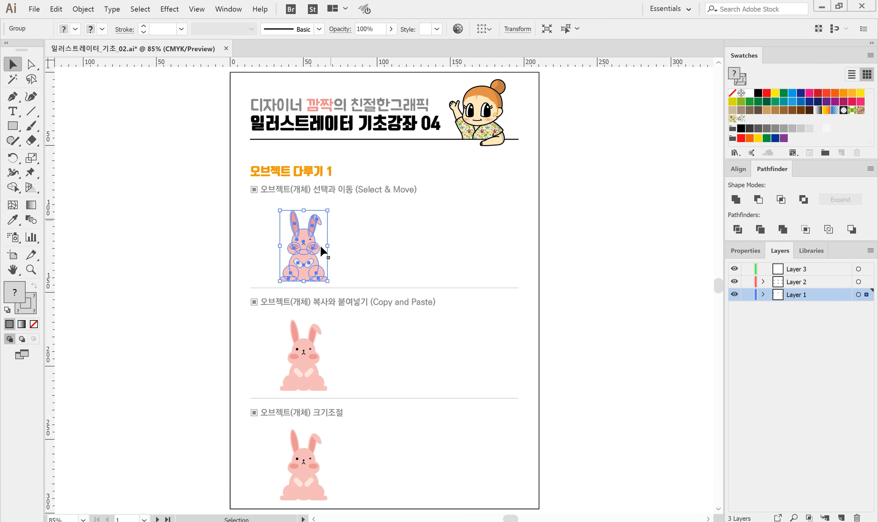
pyautogui.press('ctrl')
pyautogui.hotkey('ctrl', '=')
pyautogui.hotkey('ctrl', '=')
pyautogui.press('space')
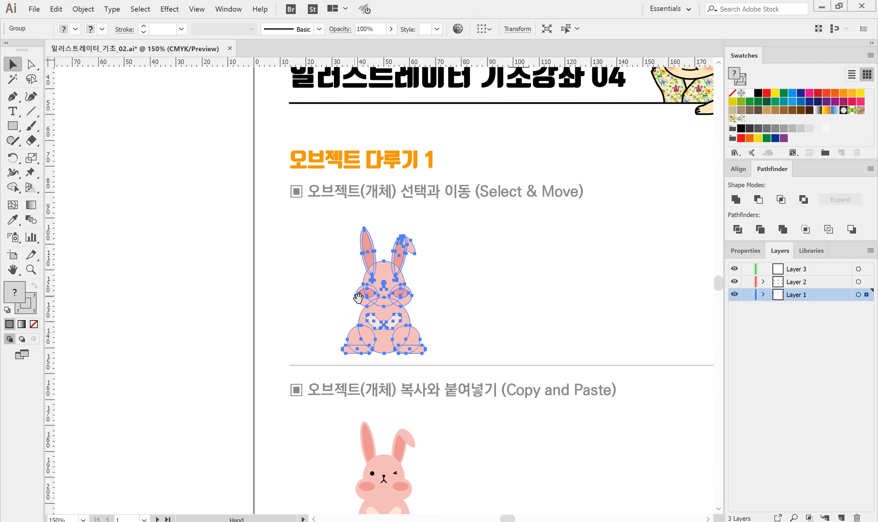
pyautogui.moveTo(431, 300); pyautogui.dragTo(373, 220)
pyautogui.click(435, 224)
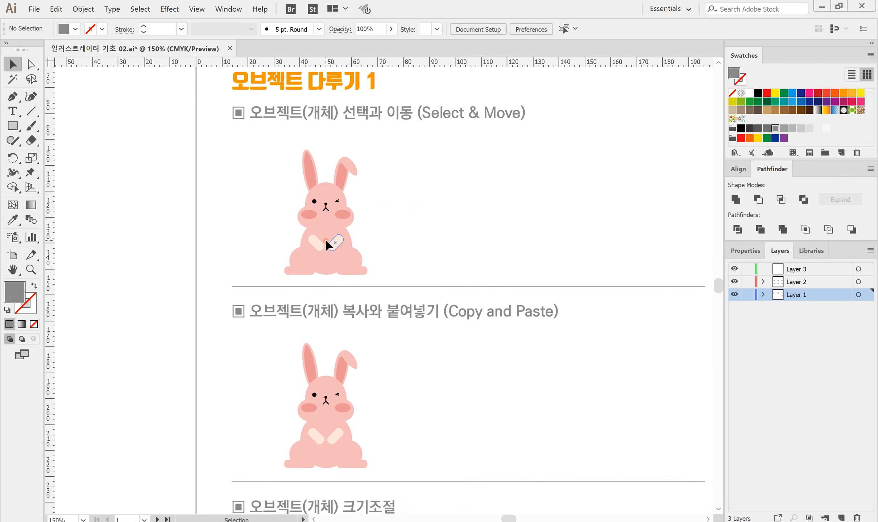
# Select the first rabbit as a whole group and the Select & Move heading separately with the Selection tool, clearing each selection.
pyautogui.click(326, 240)
pyautogui.click(398, 220)
pyautogui.click(350, 221)
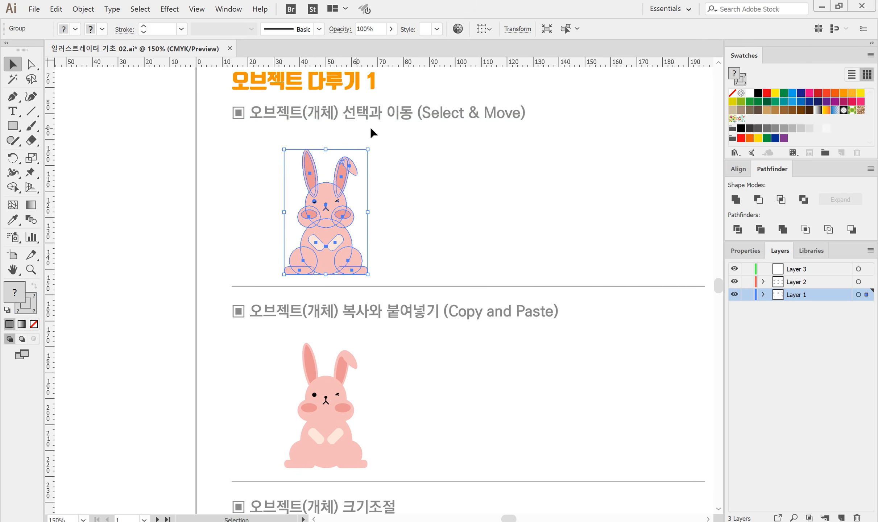
pyautogui.click(429, 143)
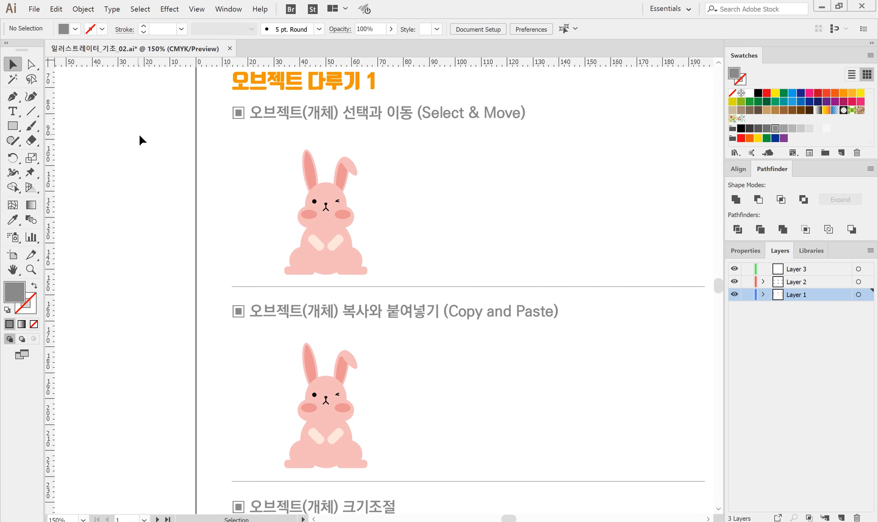
pyautogui.click(310, 225)
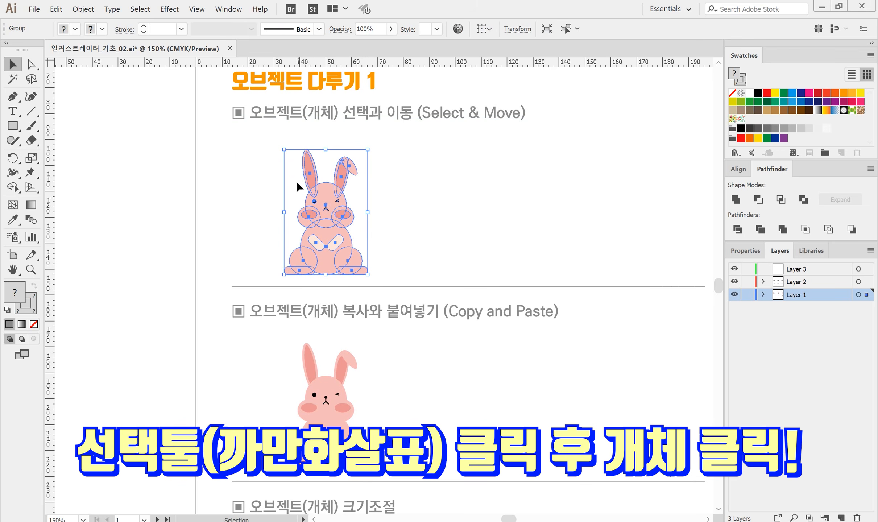
pyautogui.click(262, 119)
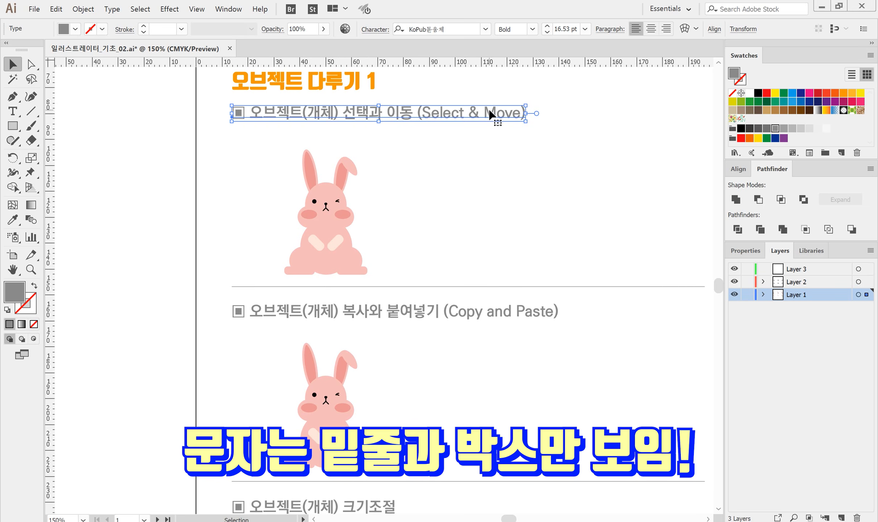
pyautogui.click(467, 156)
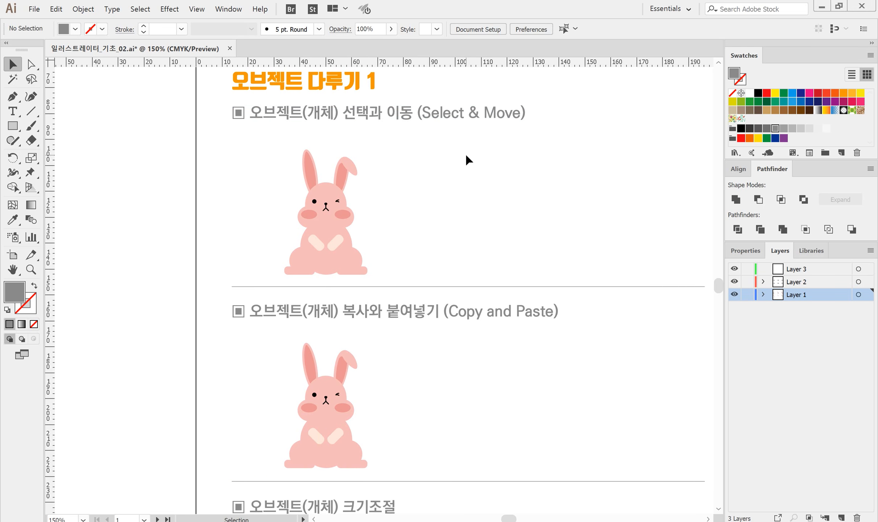
# Select the heading, the rabbit's head ellipse and its top anchor point with Direct Selection, and clear the selection with the Selection tool.
pyautogui.click(32, 66)
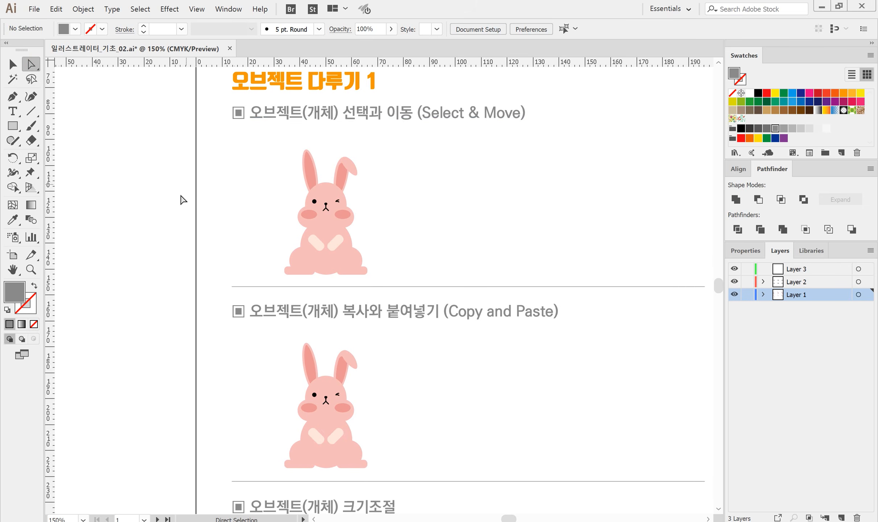
pyautogui.click(304, 112)
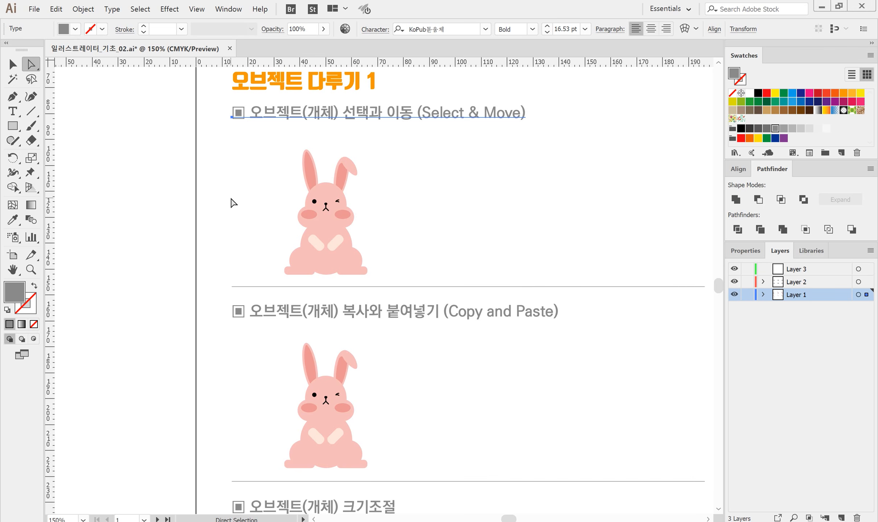
pyautogui.click(325, 188)
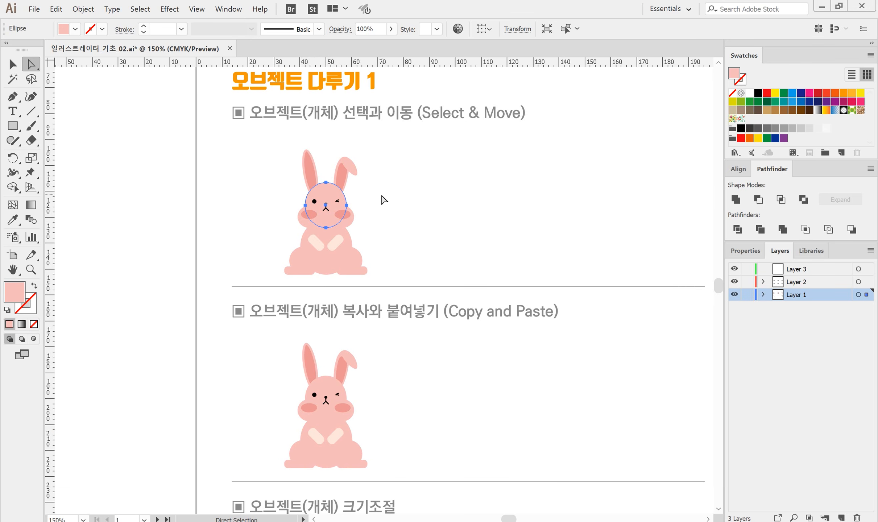
pyautogui.click(327, 183)
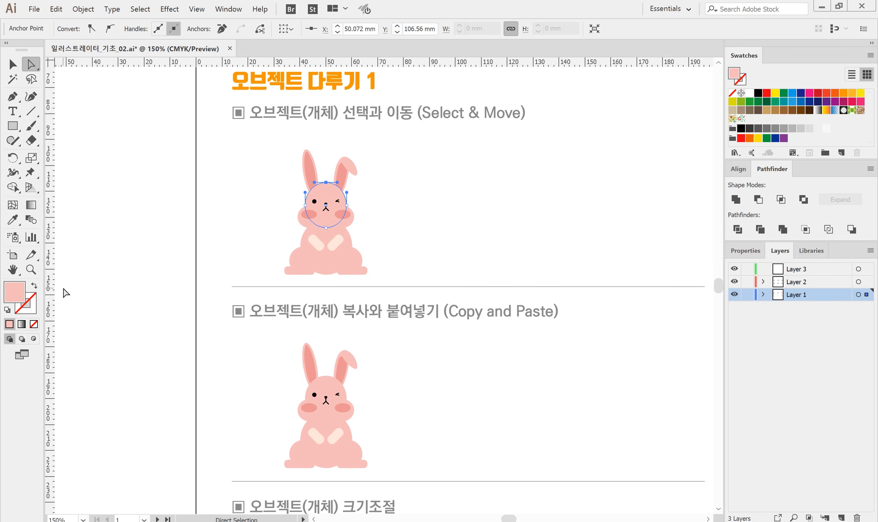
pyautogui.click(16, 66)
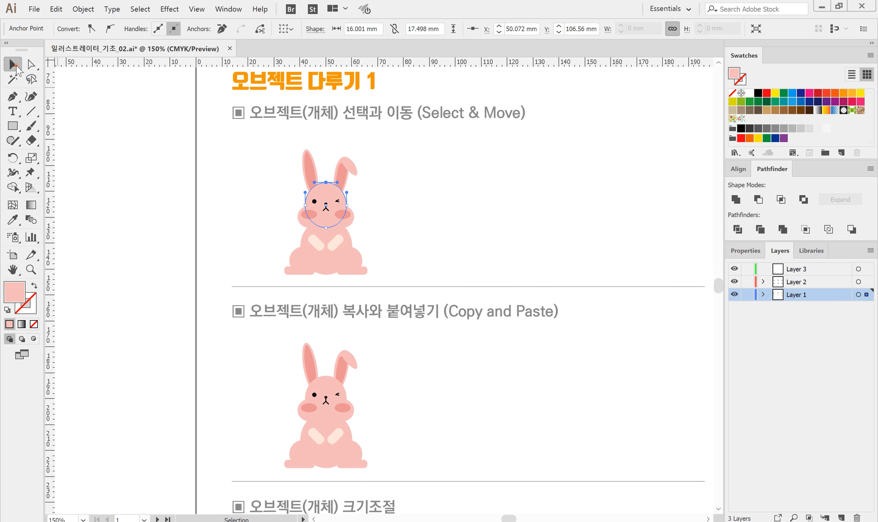
pyautogui.click(187, 212)
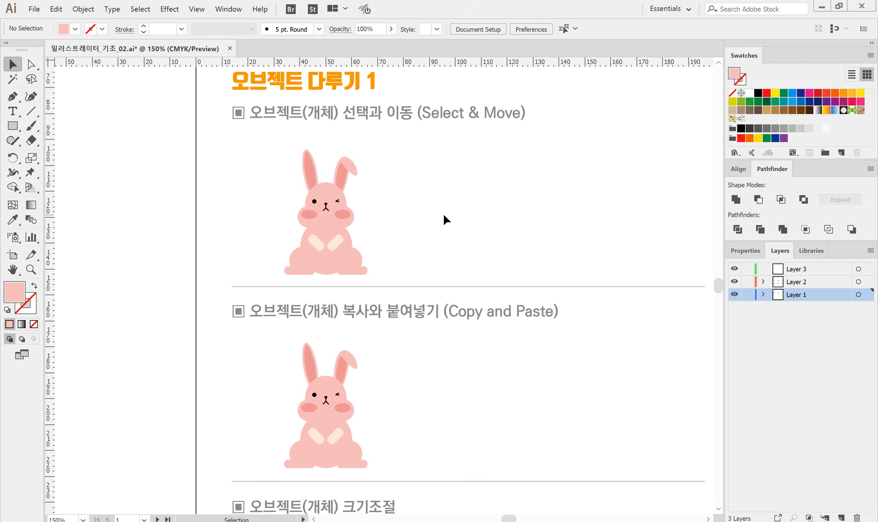
# Try moving the first rabbit freehand to the empty area on the right of its section, and undo the move.
pyautogui.moveTo(328, 219); pyautogui.dragTo(530, 214)
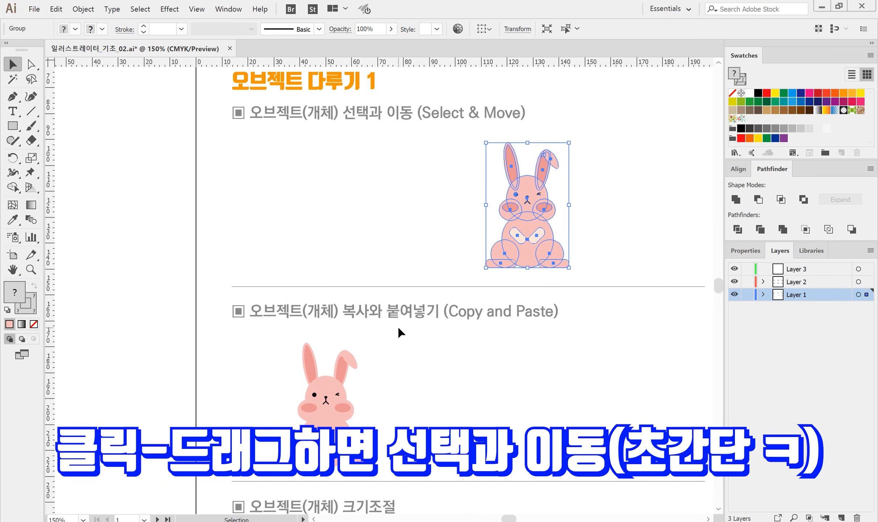
pyautogui.press('z')
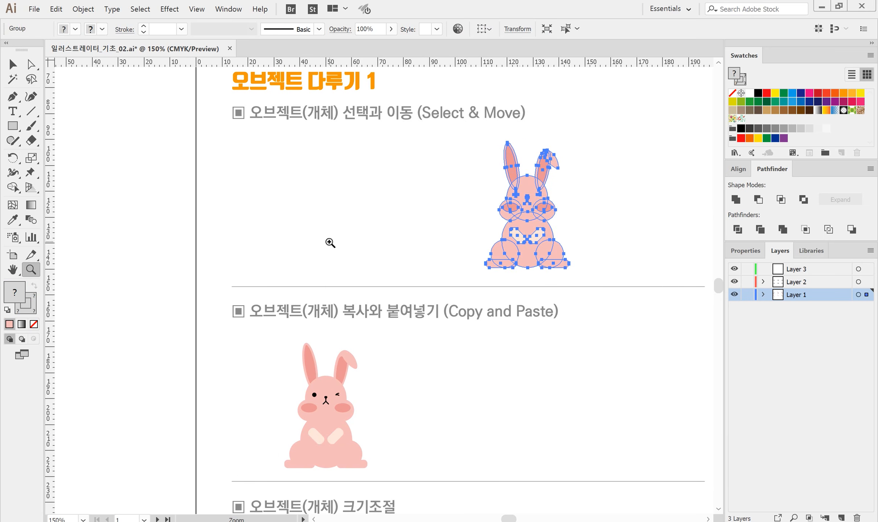
pyautogui.press('v')
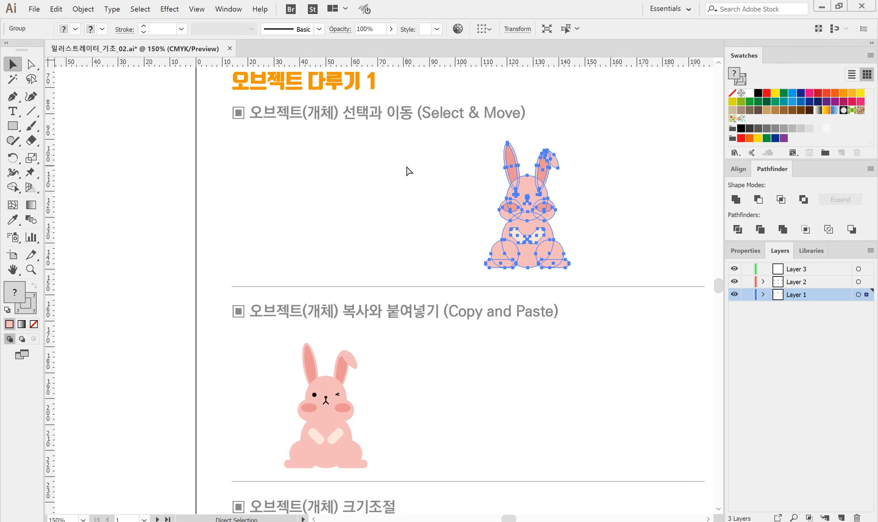
pyautogui.hotkey('ctrl', 'z')
# Try moving the first rabbit to the right in a straight horizontal line twice, undoing each move and clearing the selection.
pyautogui.moveTo(331, 210); pyautogui.dragTo(514, 164)
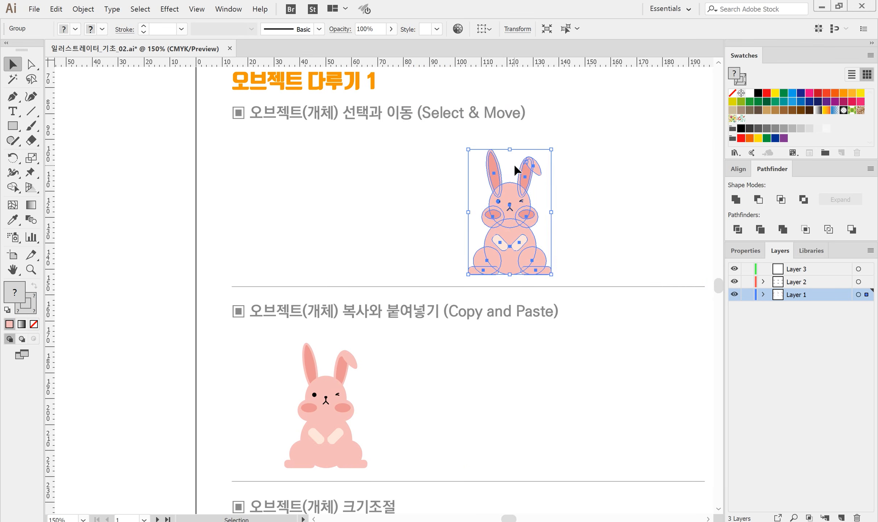
pyautogui.hotkey('ctrl', 'z')
pyautogui.moveTo(326, 229); pyautogui.dragTo(413, 228)
pyautogui.hotkey('ctrl', 'z')
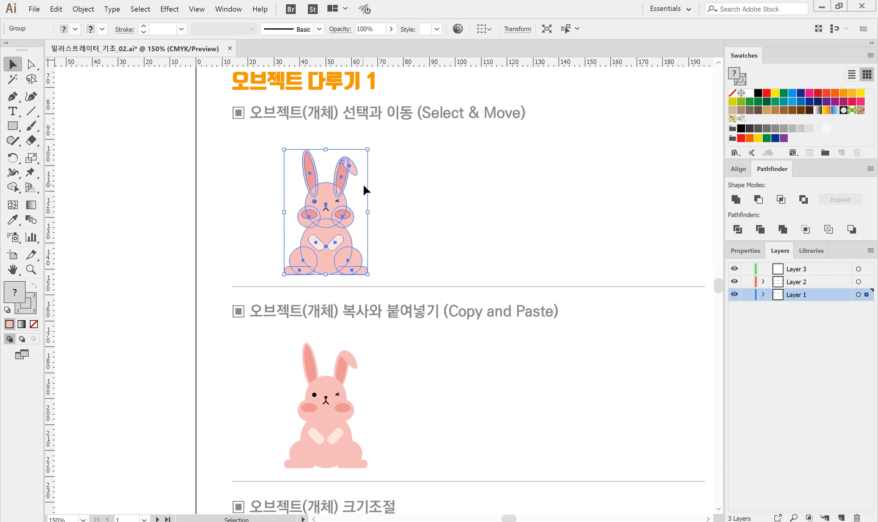
pyautogui.click(420, 195)
pyautogui.moveTo(494, 198); pyautogui.dragTo(465, 163)
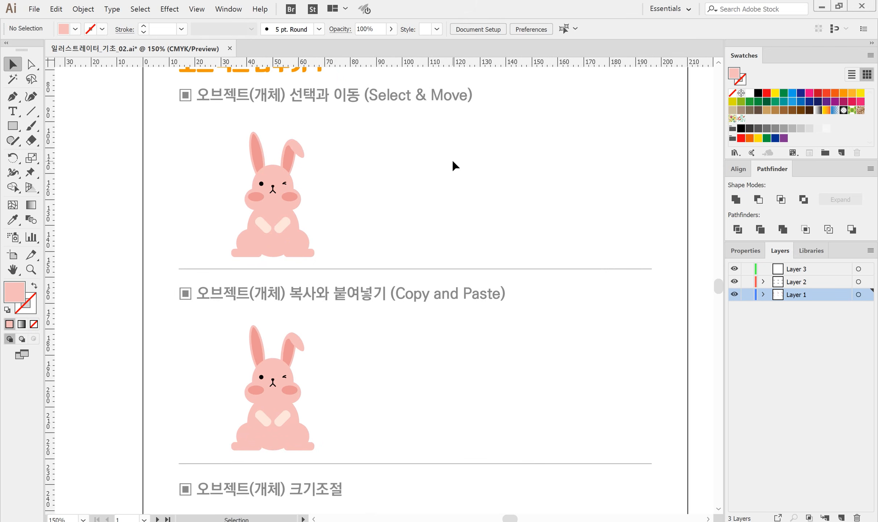
# Select the first rabbit and show the Transform panel beside it.
pyautogui.click(282, 207)
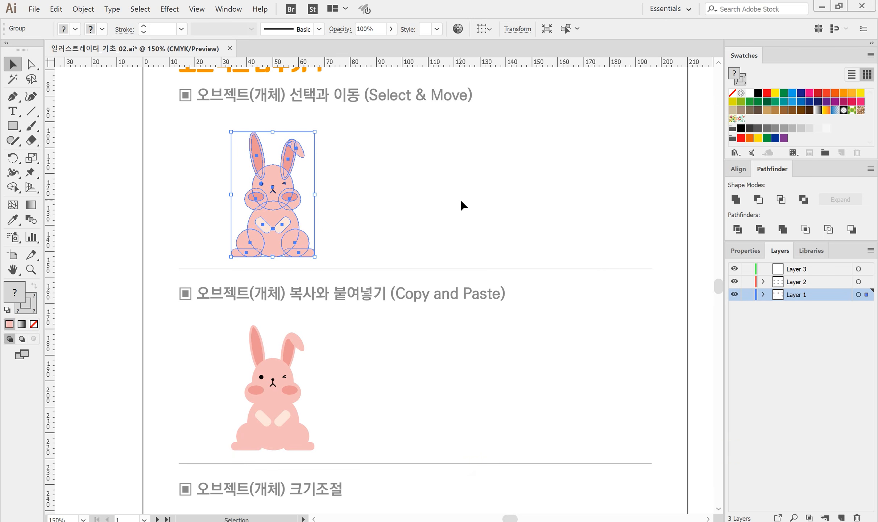
pyautogui.click(228, 9)
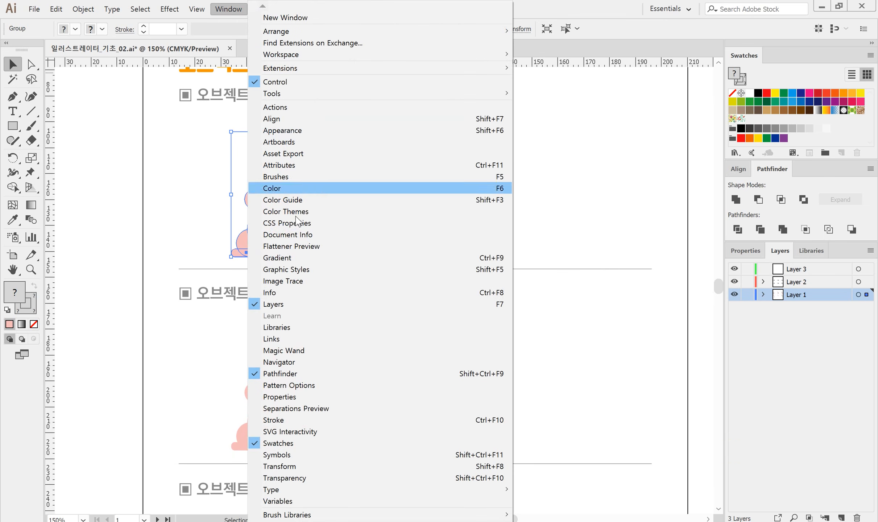
pyautogui.click(271, 468)
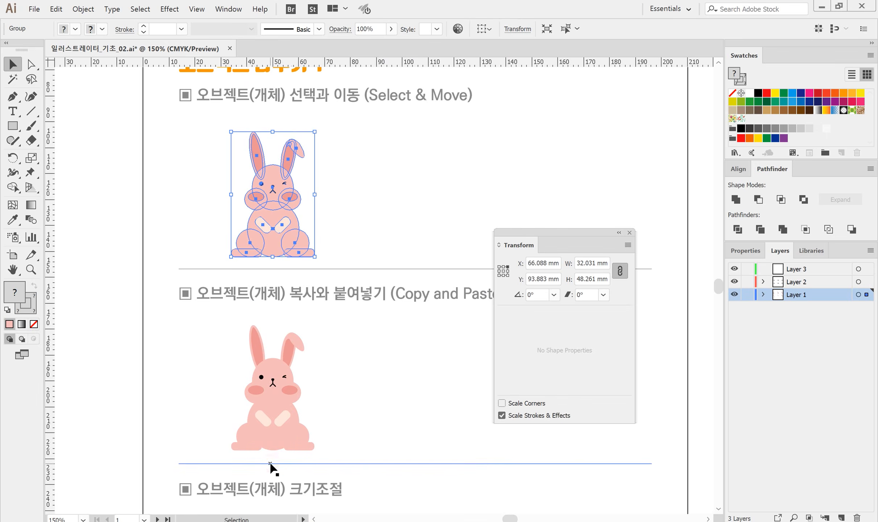
pyautogui.moveTo(456, 137); pyautogui.dragTo(454, 133)
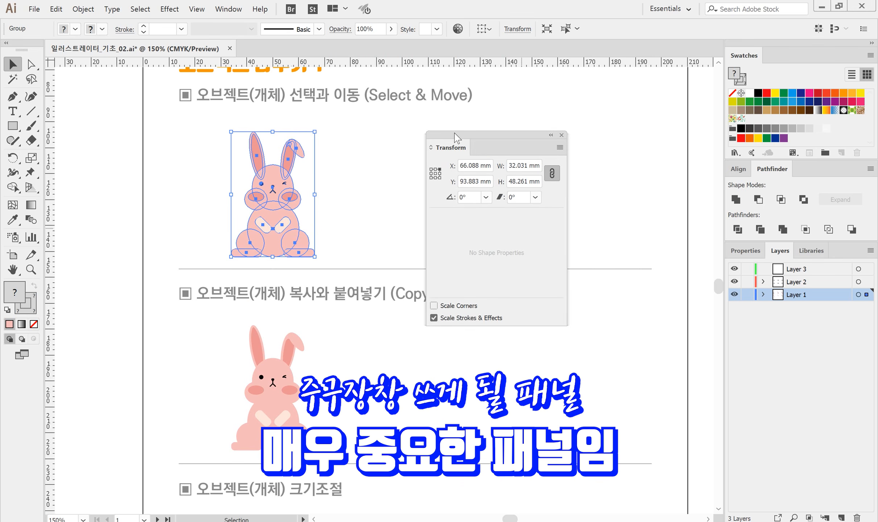
# Try the different reference points for the selected rabbit in the Transform settings, finishing on the centre point.
pyautogui.click(431, 174)
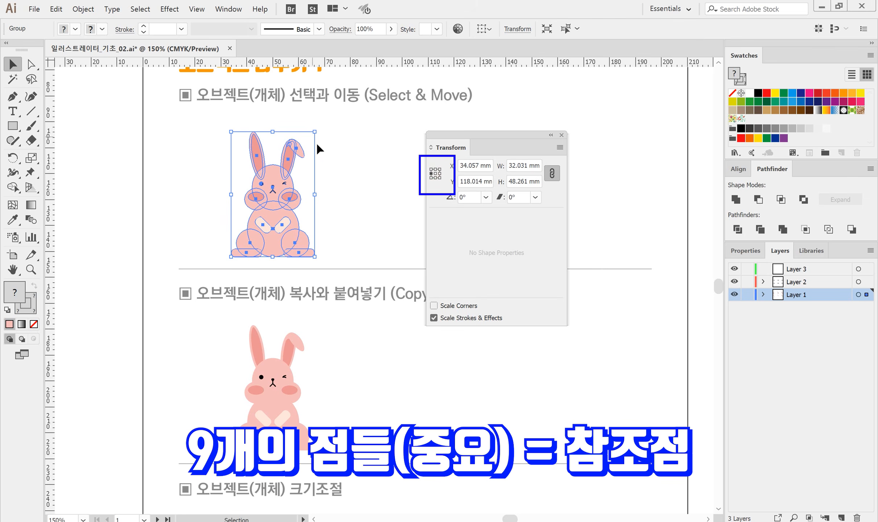
pyautogui.click(431, 169)
pyautogui.click(431, 178)
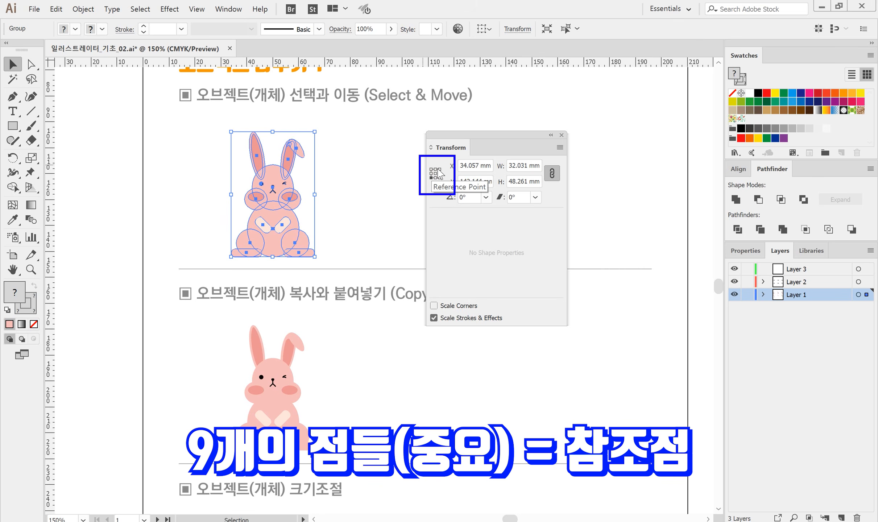
pyautogui.click(436, 170)
pyautogui.click(436, 173)
pyautogui.click(436, 177)
pyautogui.click(440, 174)
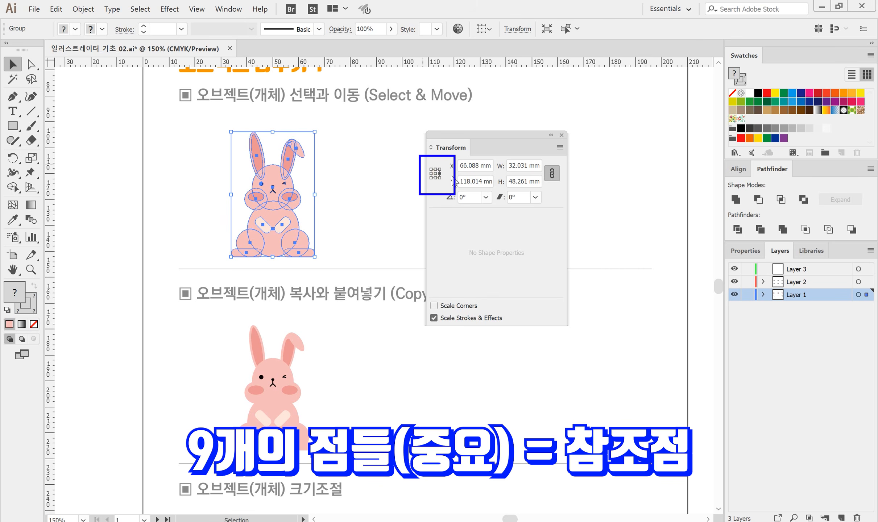
pyautogui.click(440, 178)
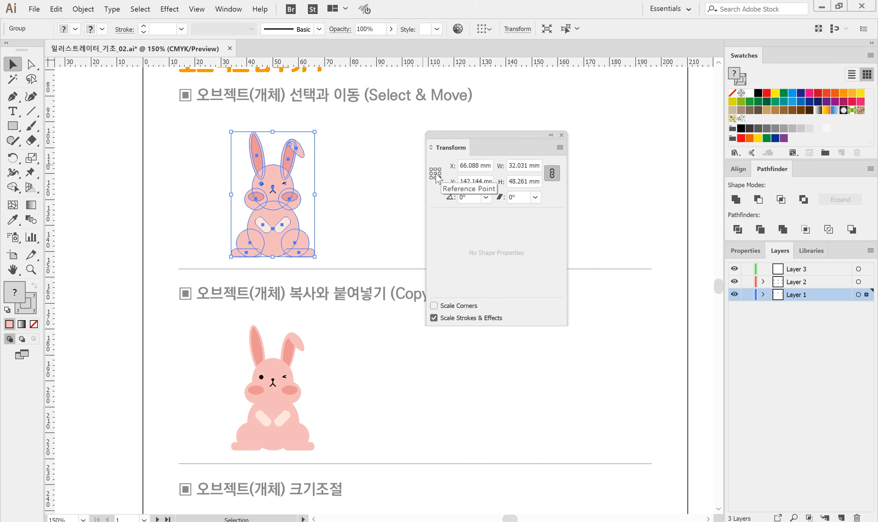
pyautogui.click(437, 175)
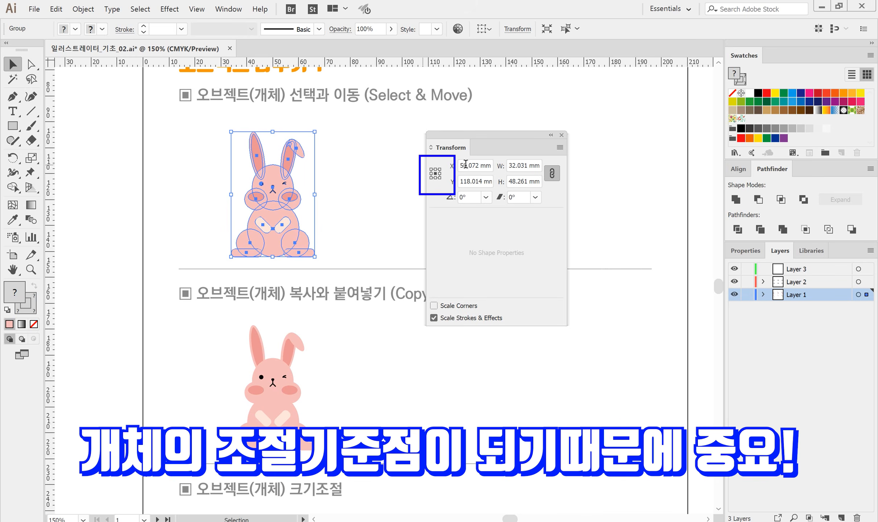
# Try shifting the rabbit by adding 50 mm to its X position, undo the move, and close the Transform panel.
pyautogui.click(478, 166)
pyautogui.write('=')
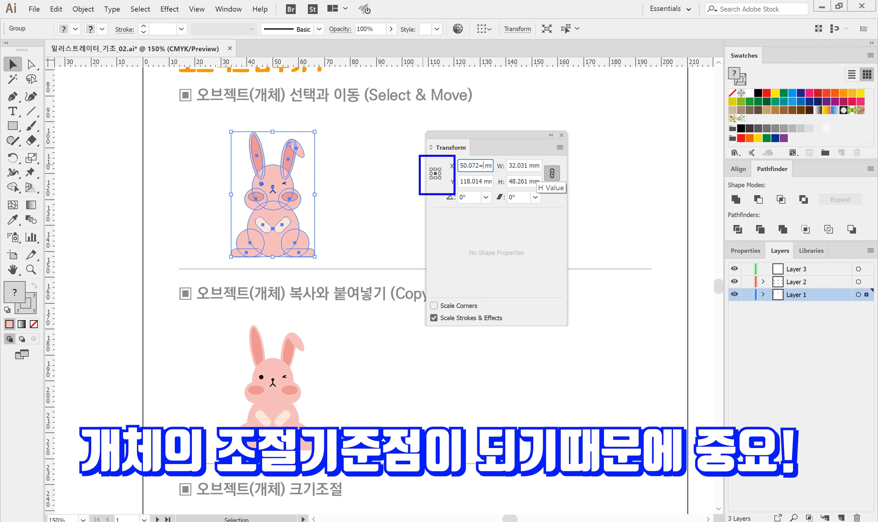
pyautogui.write('50')
pyautogui.press('BackSpace')
pyautogui.press('BackSpace')
pyautogui.press('BackSpace')
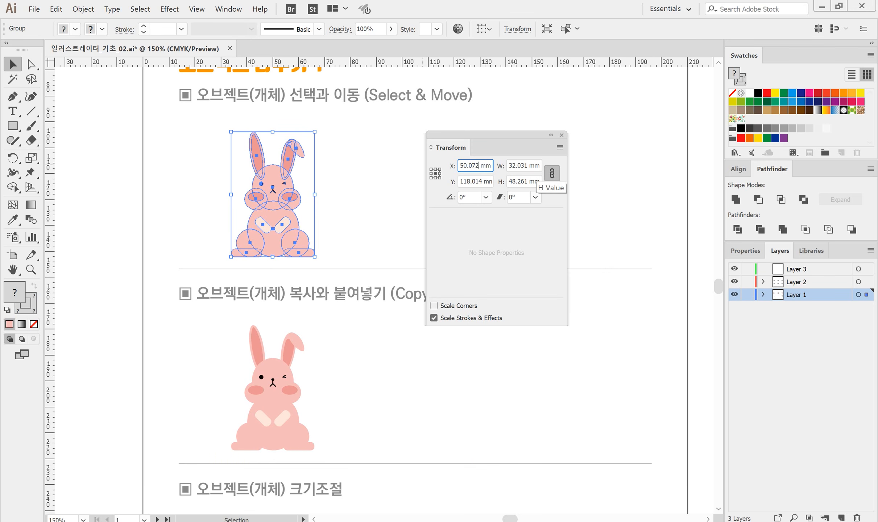
pyautogui.write('+50')
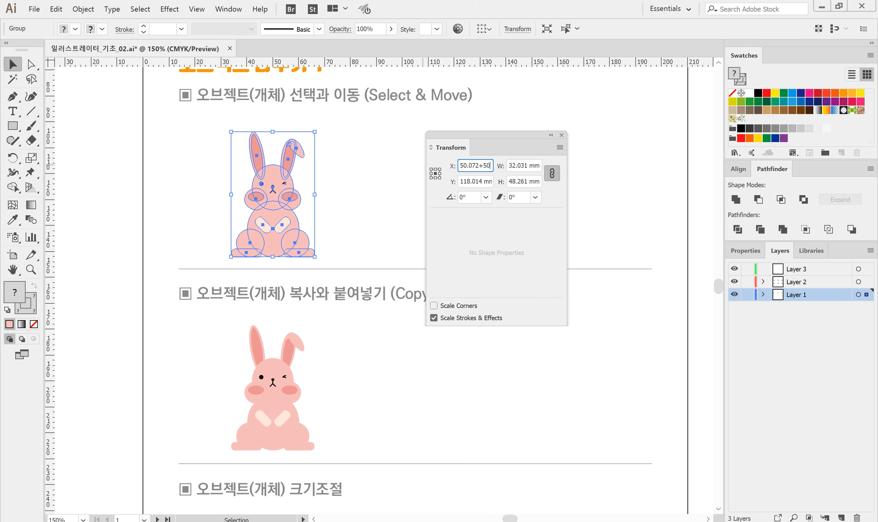
pyautogui.press('Return')
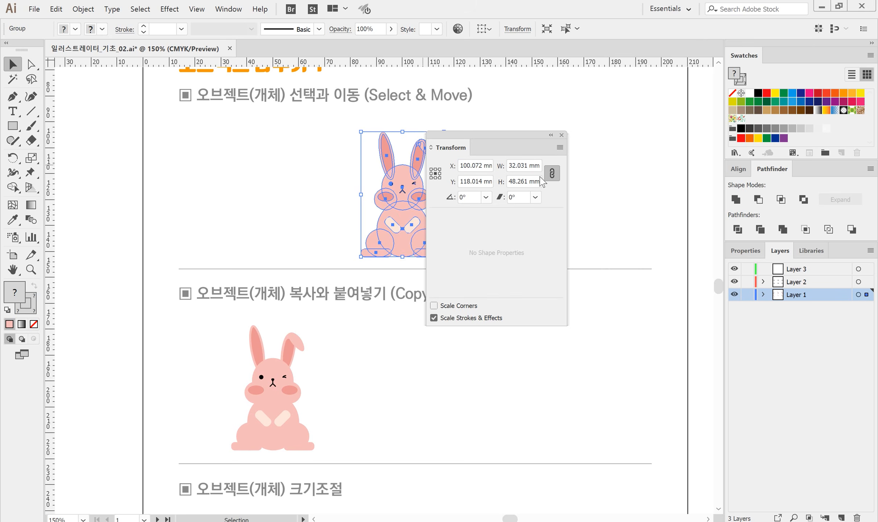
pyautogui.hotkey('ctrl', 'z')
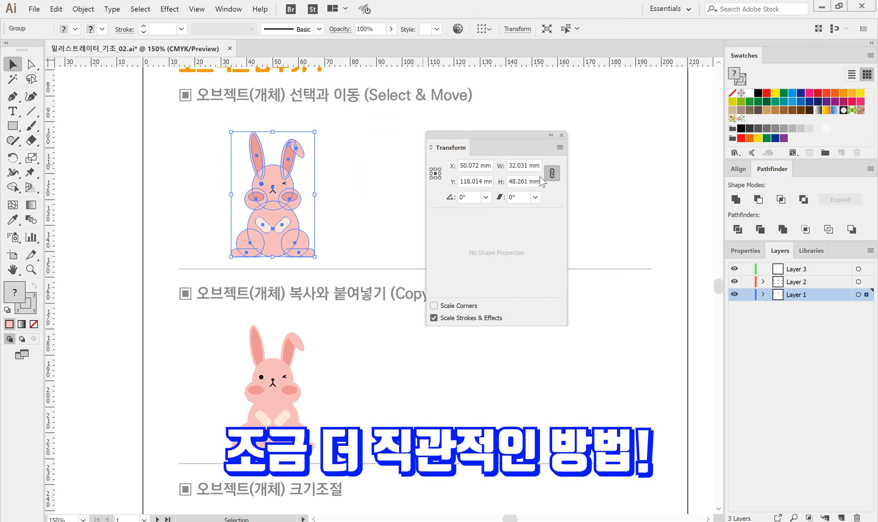
pyautogui.click(562, 135)
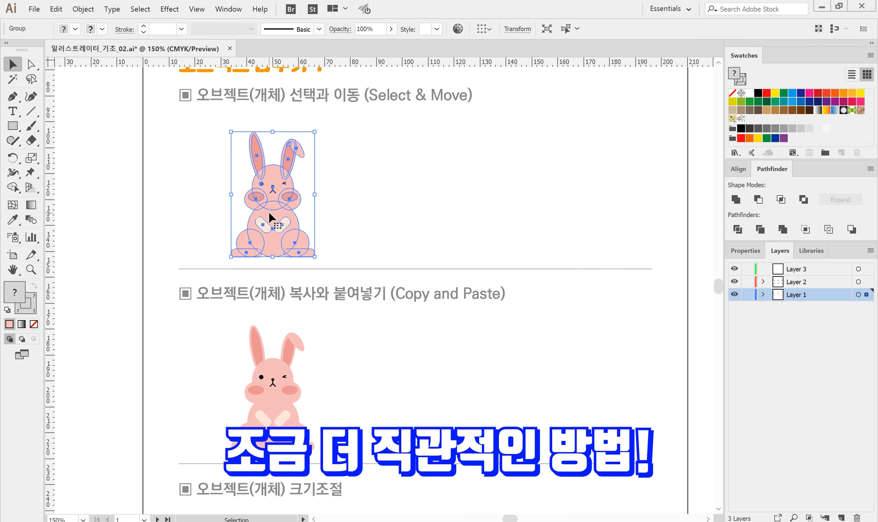
# Copy the selected first rabbit with the Move command, offset 50 mm horizontally and 0 mm vertically, with the preview on.
pyautogui.doubleClick(12, 65)
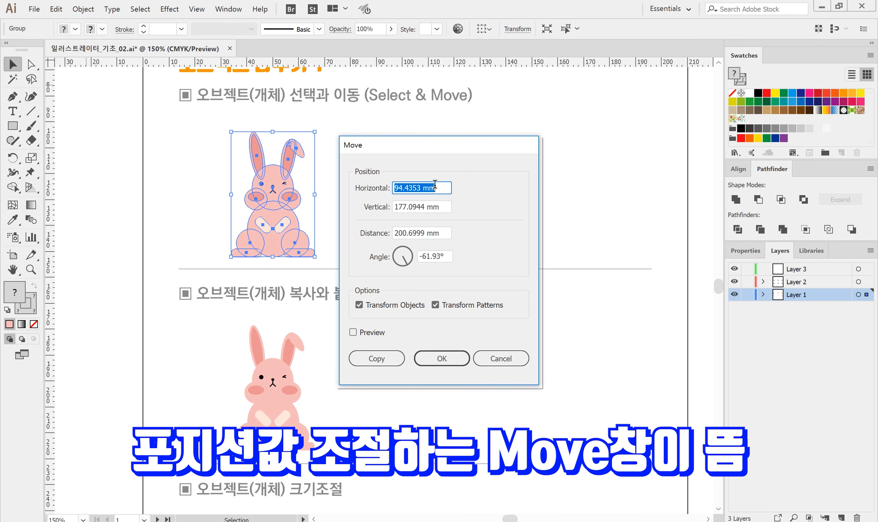
pyautogui.write('50')
pyautogui.press('Tab')
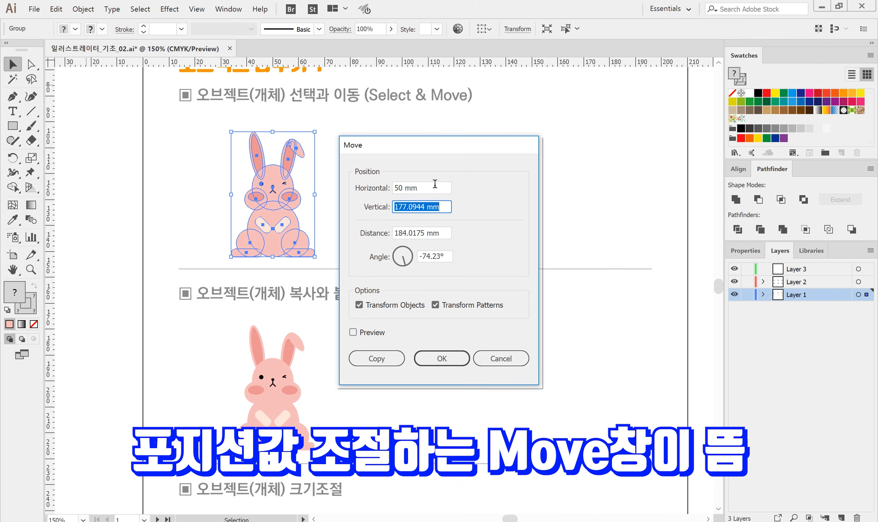
pyautogui.write('0')
pyautogui.press('Tab')
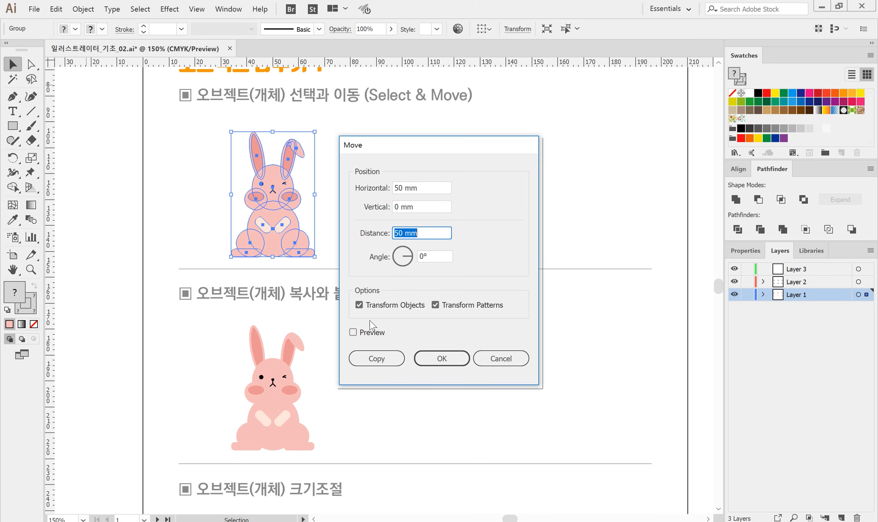
pyautogui.moveTo(449, 146); pyautogui.dragTo(599, 144)
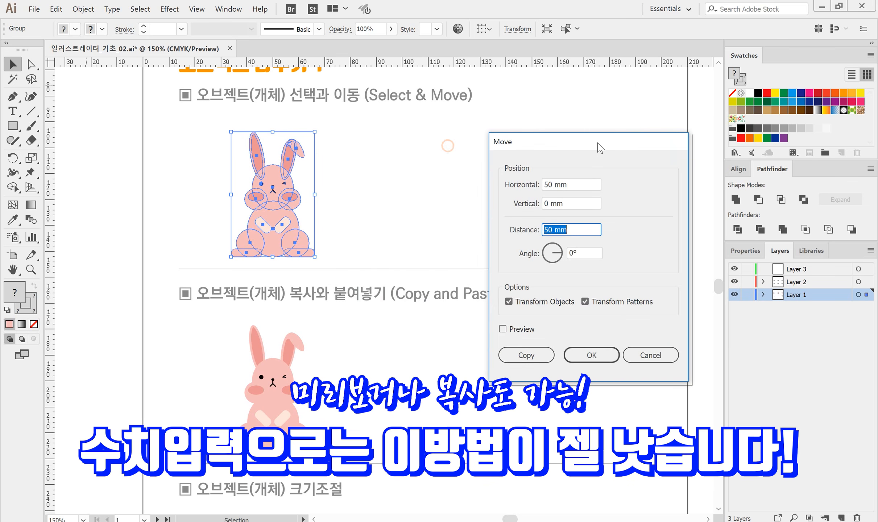
pyautogui.click(502, 329)
pyautogui.click(503, 328)
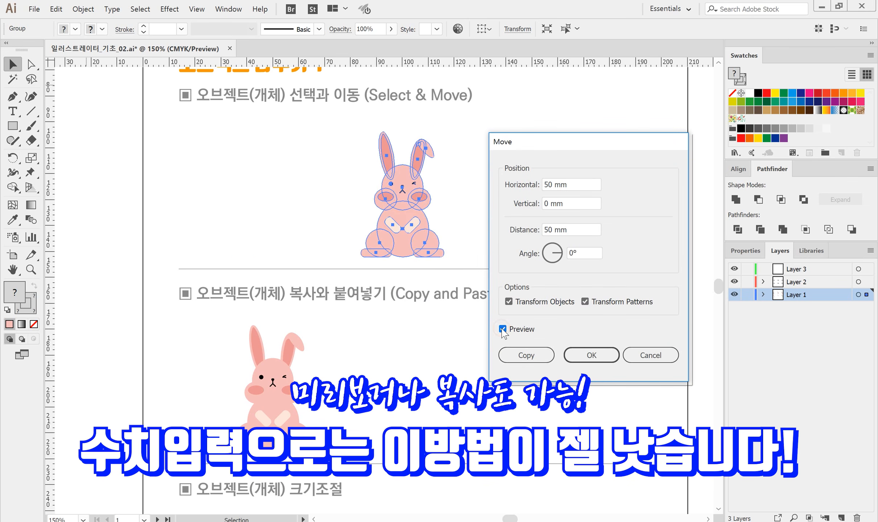
pyautogui.click(502, 329)
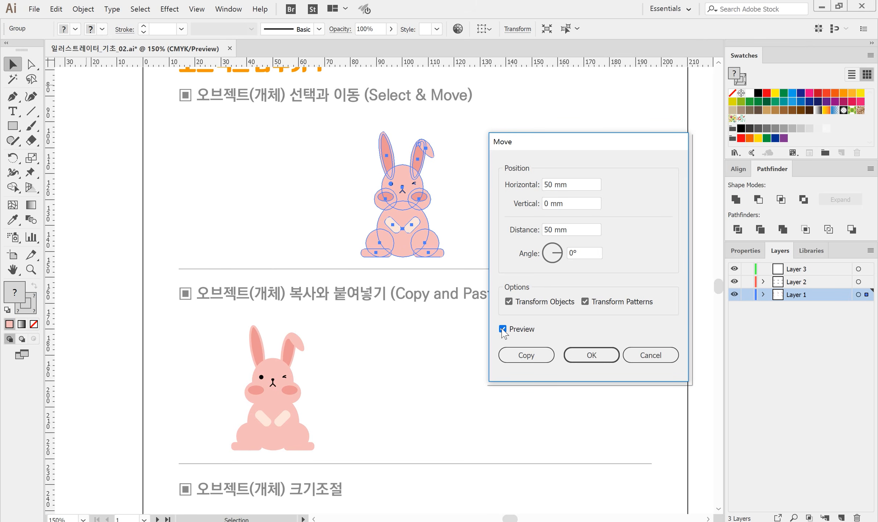
pyautogui.click(540, 357)
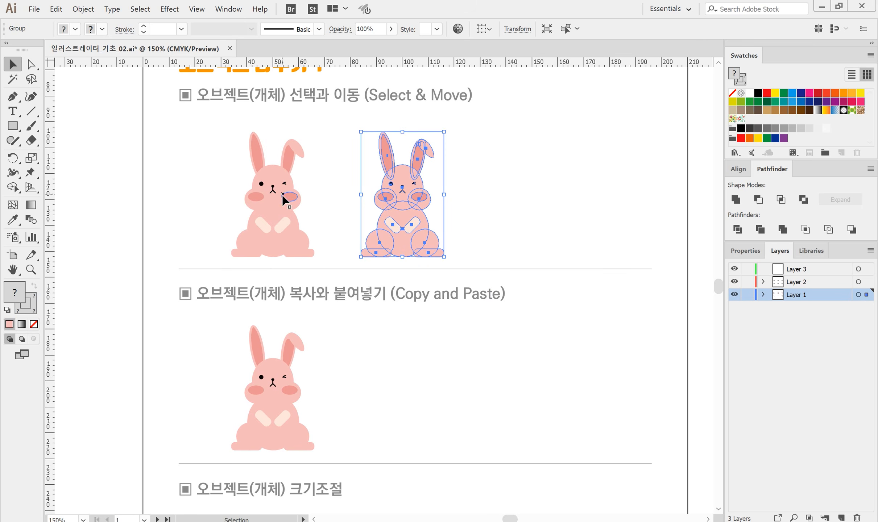
# Select the original rabbit and its copy in turn to compare them, and clear the selection.
pyautogui.click(246, 150)
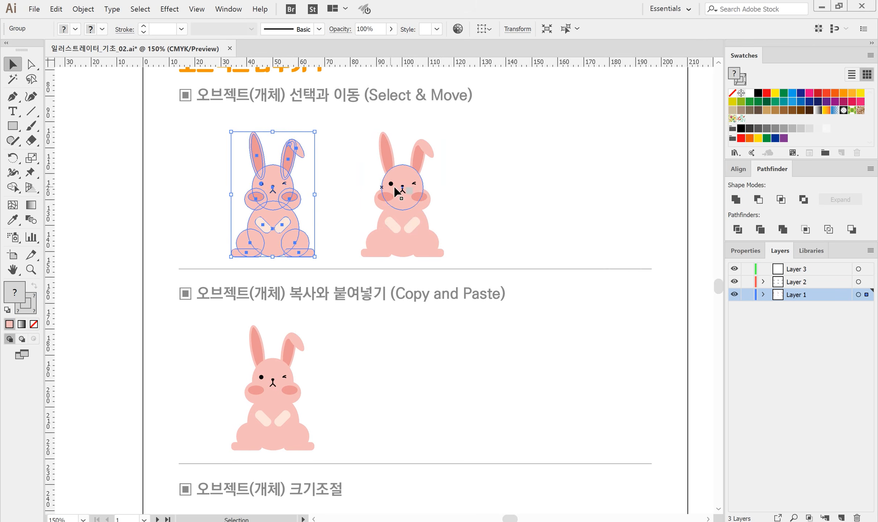
pyautogui.click(402, 199)
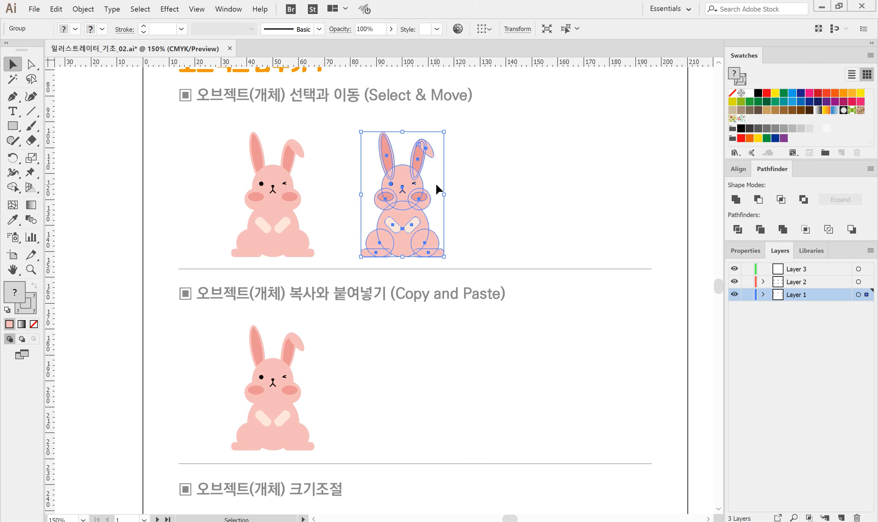
pyautogui.click(487, 162)
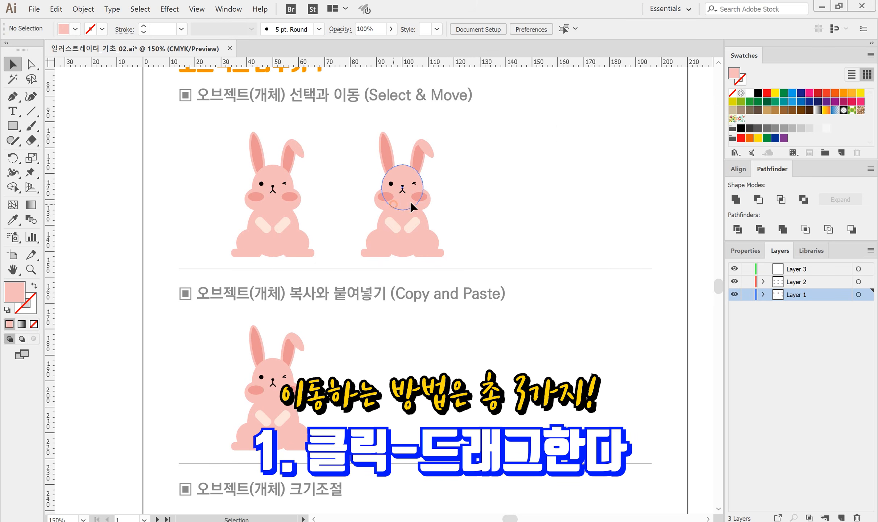
# Try moving the copied rabbit freely to the right twice and slightly downward once, undoing each move.
pyautogui.moveTo(411, 201); pyautogui.dragTo(572, 191)
pyautogui.hotkey('ctrl', 'z')
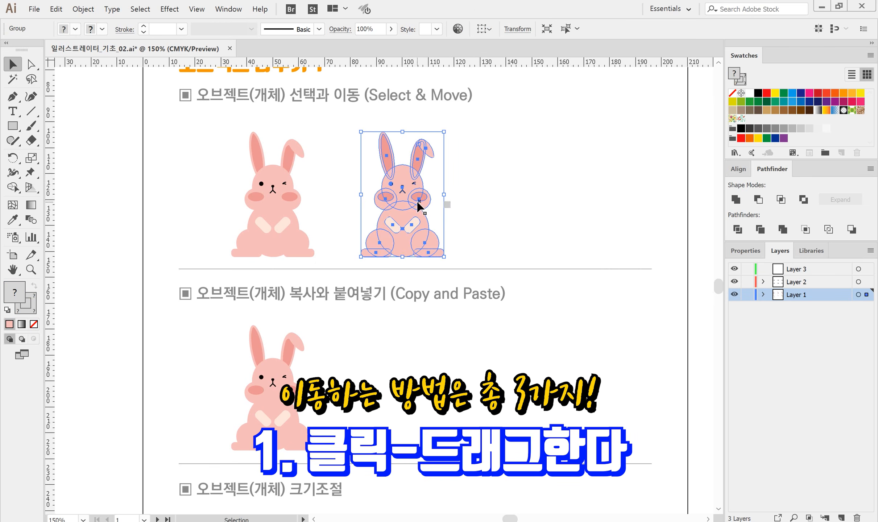
pyautogui.moveTo(418, 196); pyautogui.dragTo(585, 194)
pyautogui.hotkey('ctrl', 'z')
pyautogui.moveTo(389, 199); pyautogui.dragTo(394, 221)
pyautogui.hotkey('ctrl', 'z')
# Check the copied rabbit's X position in the Transform settings and shift it 50 mm horizontally and 0 mm vertically with the Move command.
pyautogui.click(517, 30)
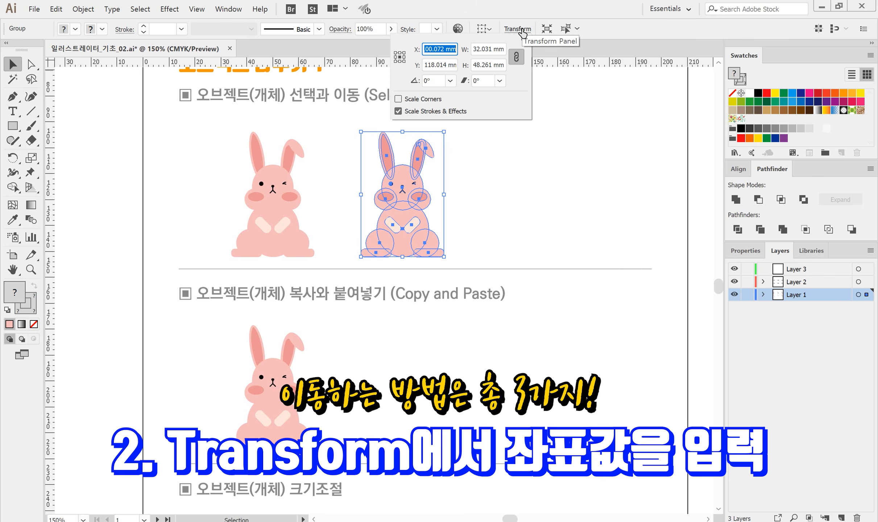
pyautogui.click(443, 50)
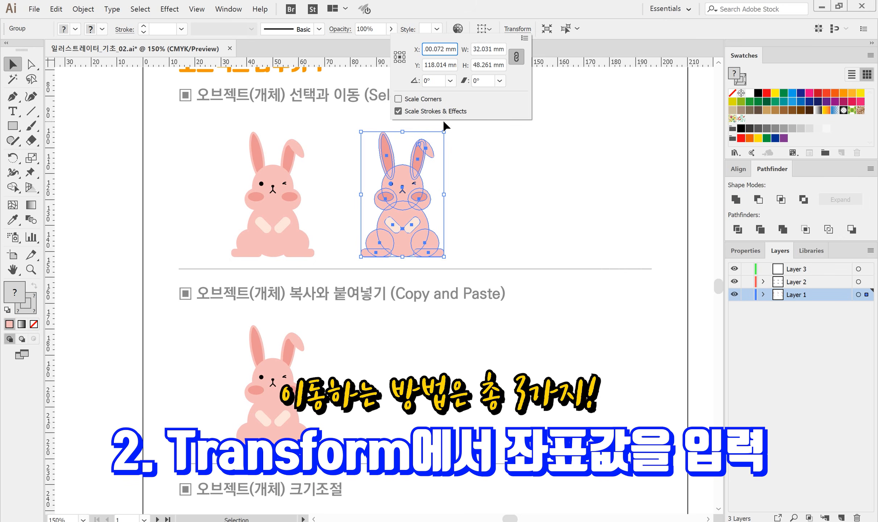
pyautogui.doubleClick(11, 66)
pyautogui.moveTo(549, 137); pyautogui.dragTo(693, 127)
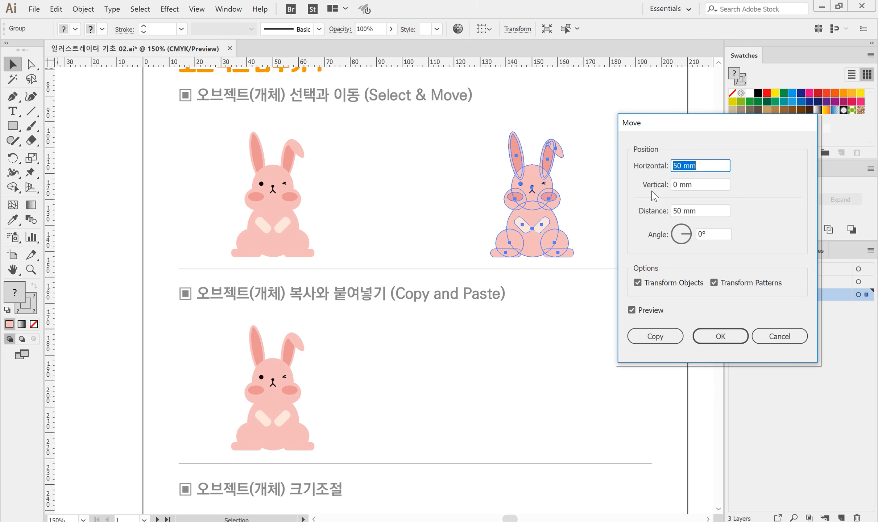
pyautogui.click(722, 336)
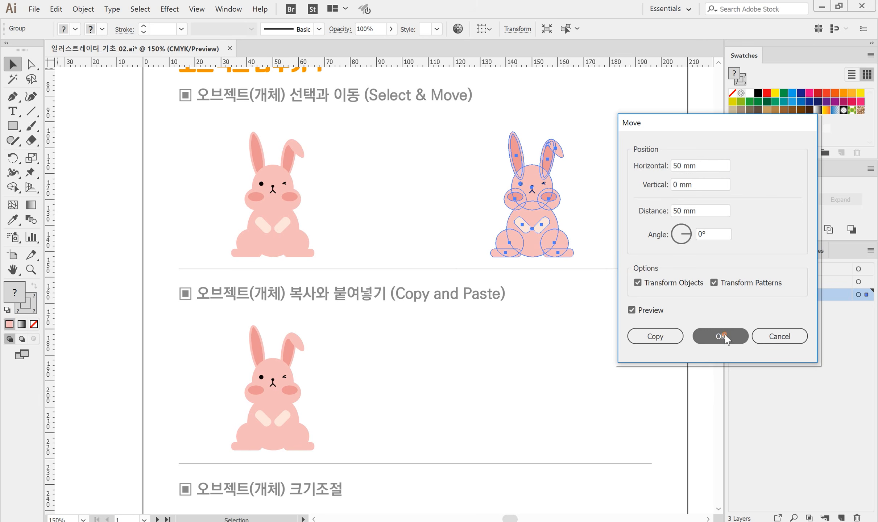
pyautogui.click(478, 344)
# Copy and paste the rabbit under the Copy and Paste heading, and delete the pasted copy.
pyautogui.scroll(-5, 491, 357)
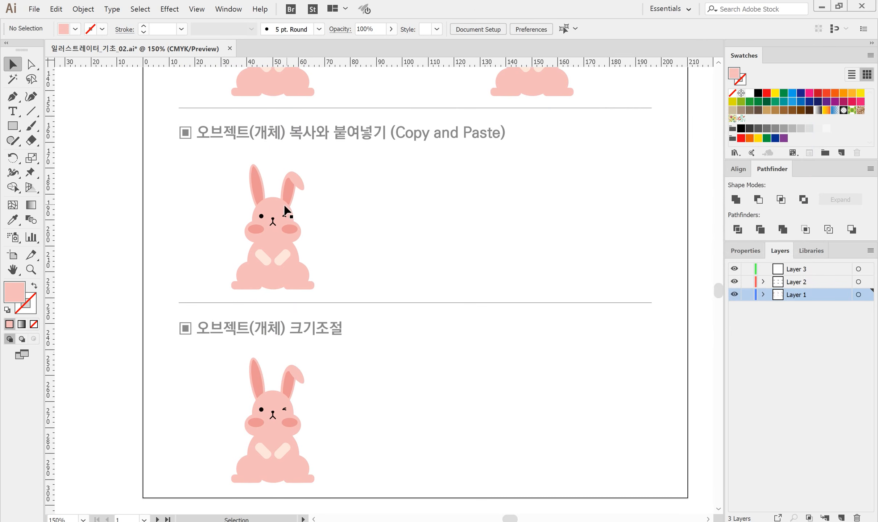
pyautogui.click(260, 219)
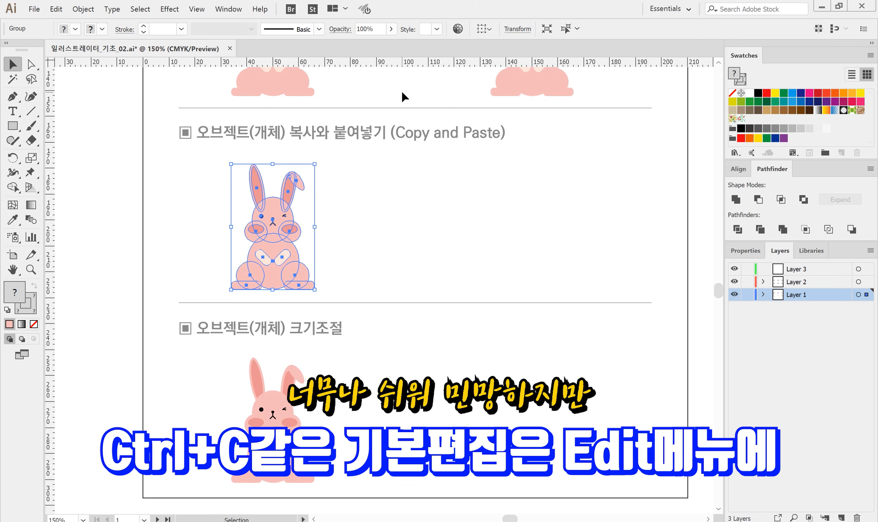
pyautogui.click(56, 9)
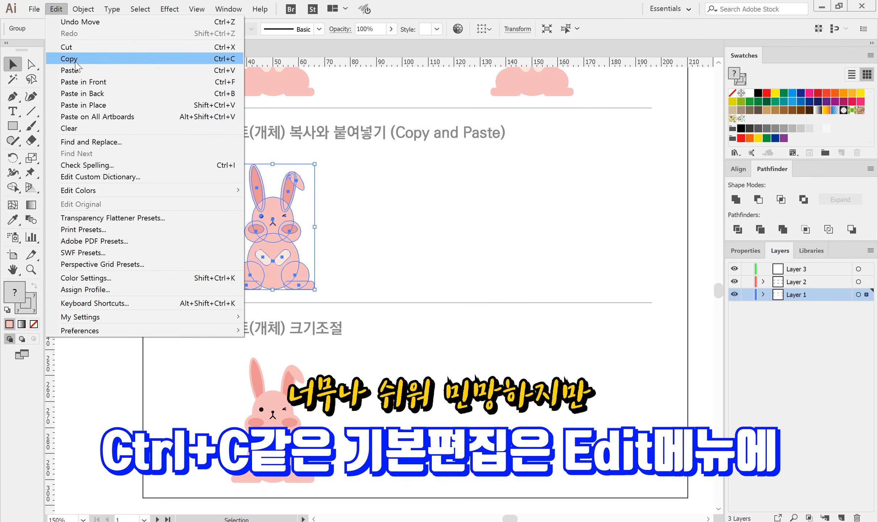
pyautogui.click(385, 243)
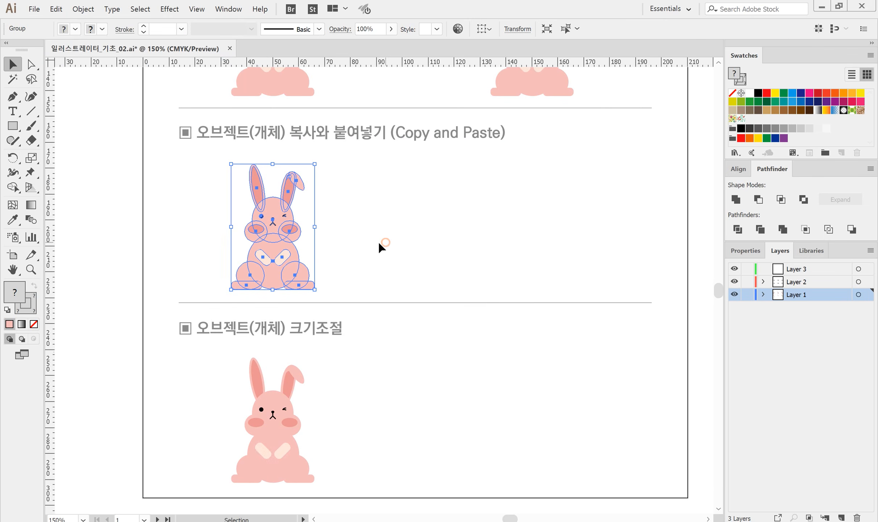
pyautogui.click(289, 249)
pyautogui.hotkey('ctrl', 'c')
pyautogui.hotkey('ctrl', 'v')
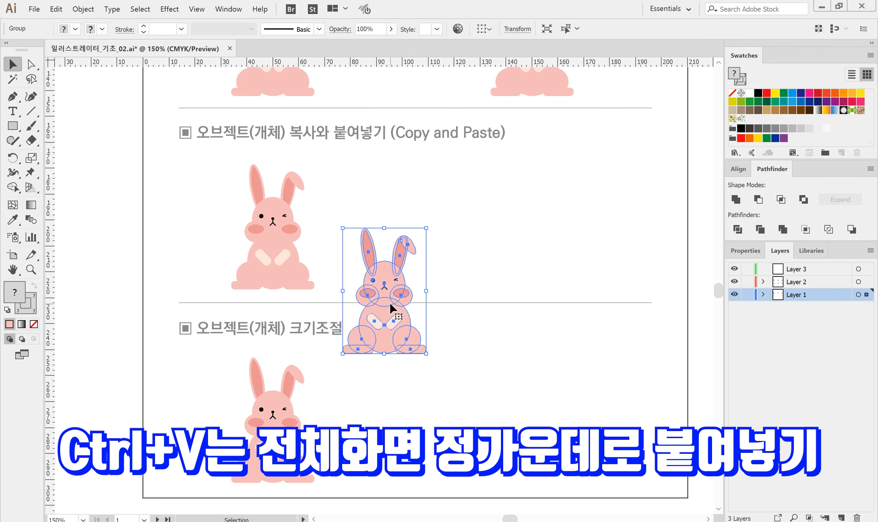
pyautogui.press('Delete')
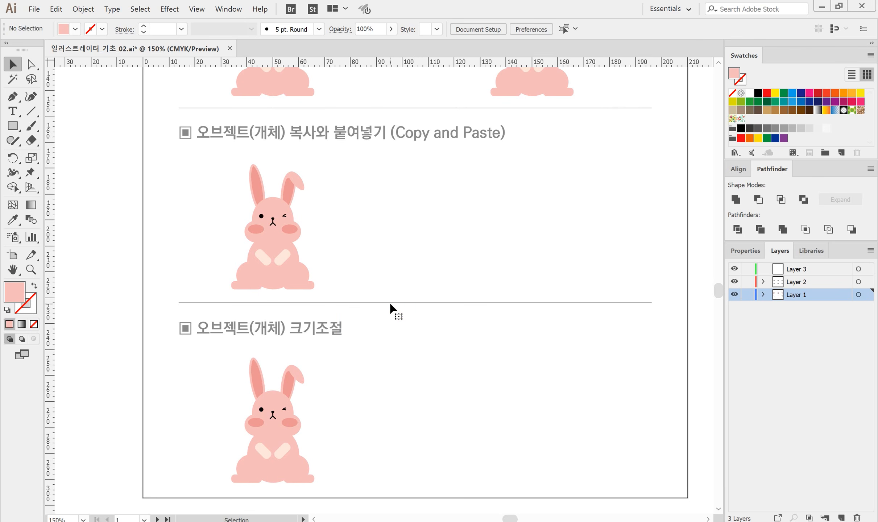
# Duplicate the rabbit under the Copy and Paste heading in a straight horizontal line, about 75 mm to the right.
pyautogui.click(282, 256)
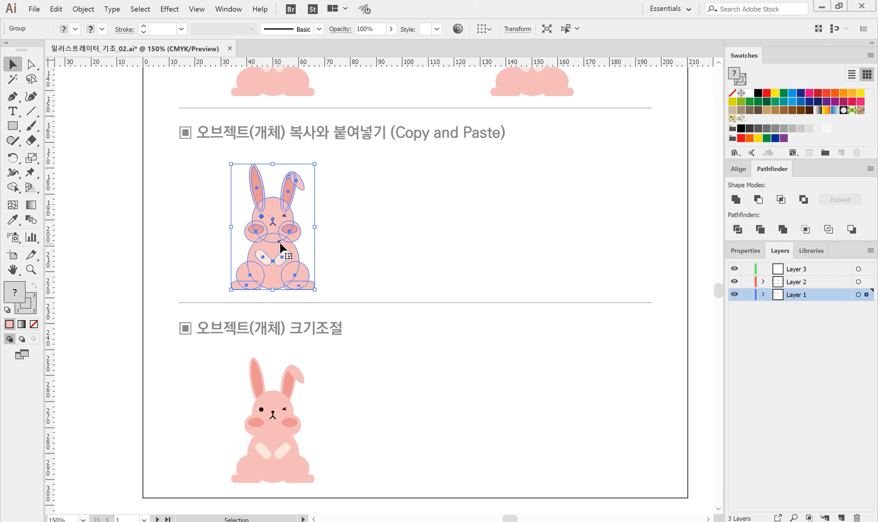
pyautogui.press('alt')
pyautogui.press('alt')
pyautogui.press('alt')
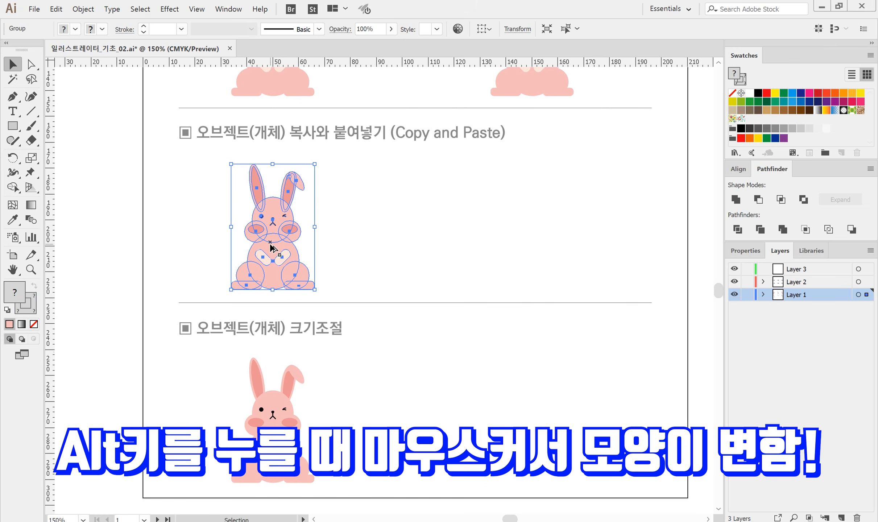
pyautogui.press('alt')
pyautogui.press('alt')
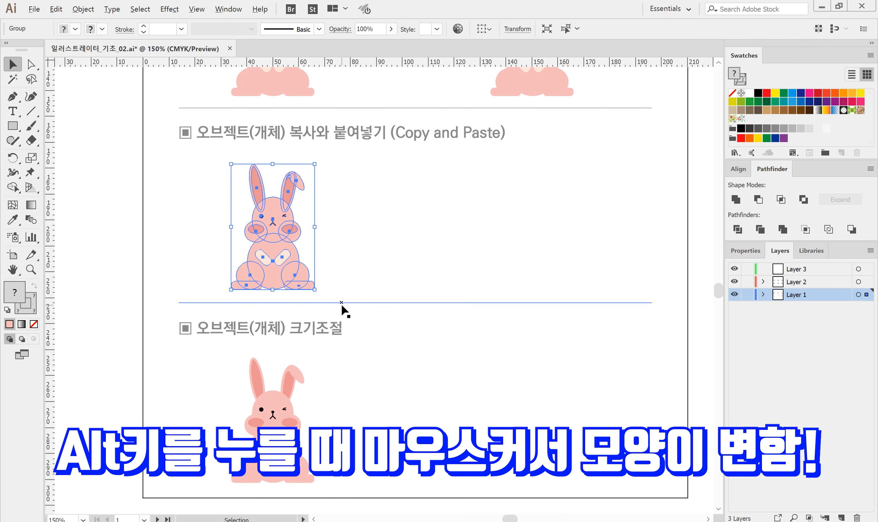
pyautogui.moveTo(267, 236); pyautogui.dragTo(465, 232)
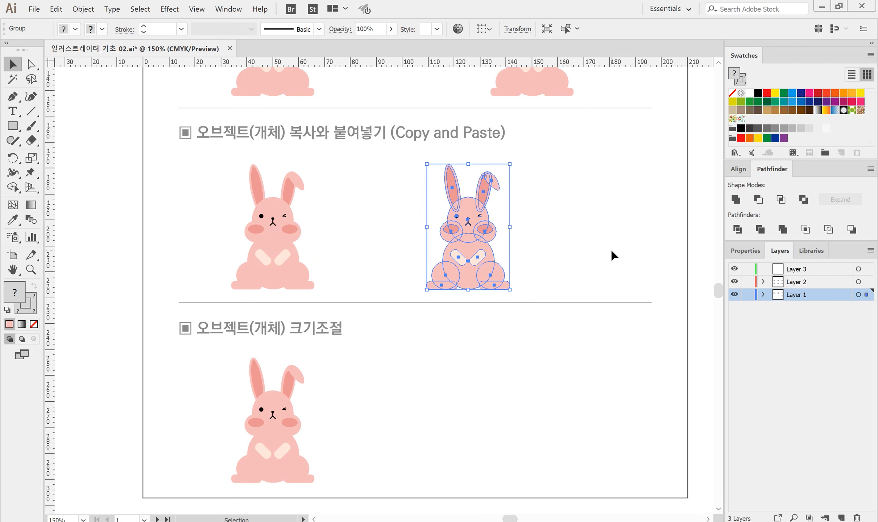
# Move the duplicated rabbit about 22 mm horizontally towards the original and clear the selection.
pyautogui.click(553, 214)
pyautogui.click(469, 234)
pyautogui.click(296, 255)
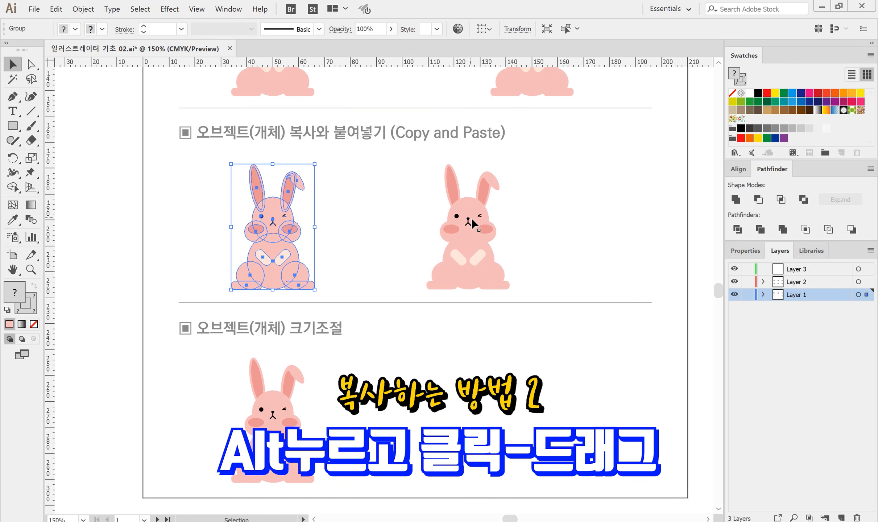
pyautogui.click(468, 238)
pyautogui.moveTo(467, 238); pyautogui.dragTo(406, 235)
pyautogui.click(516, 221)
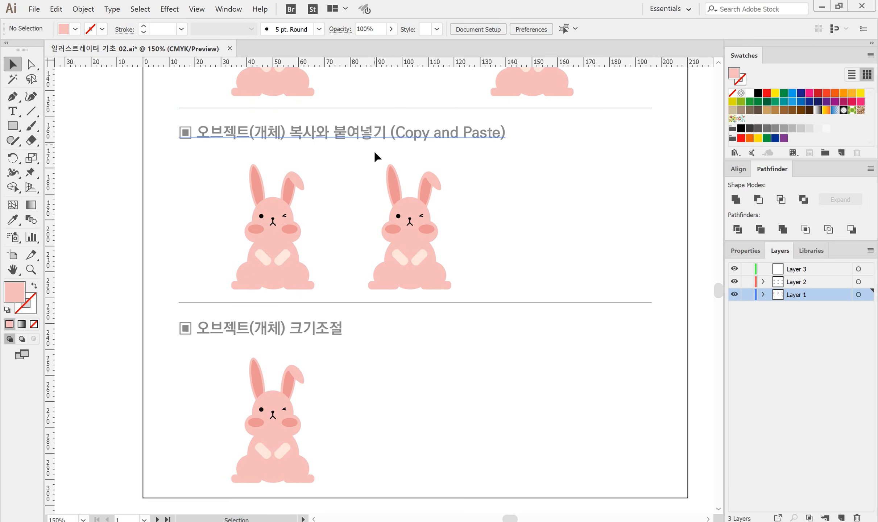
# Copy the duplicated rabbit, paste it in front at the same place, and move the pasted rabbit about 40 mm to the right.
pyautogui.click(430, 235)
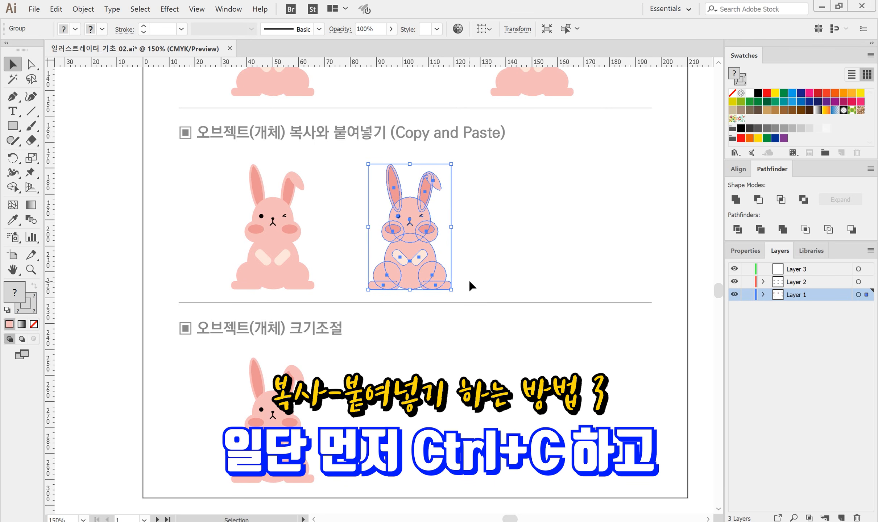
pyautogui.hotkey('ctrl', 'f')
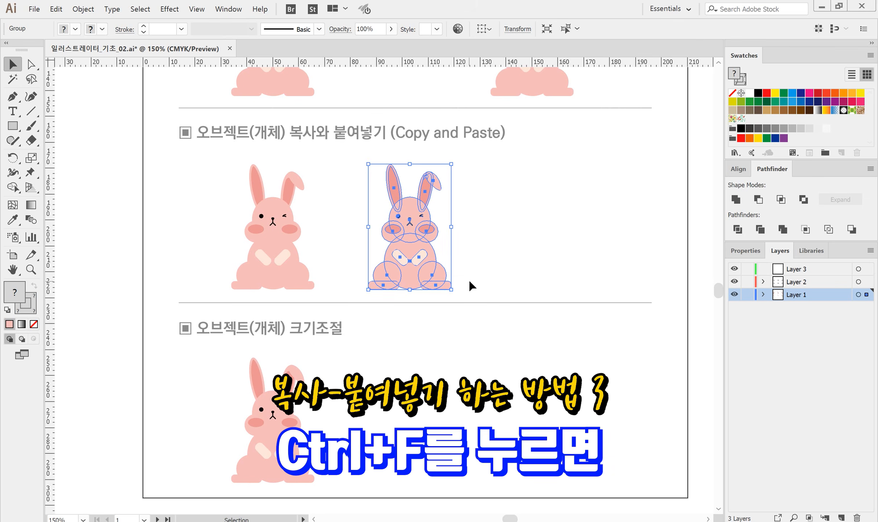
pyautogui.moveTo(412, 260); pyautogui.dragTo(516, 254)
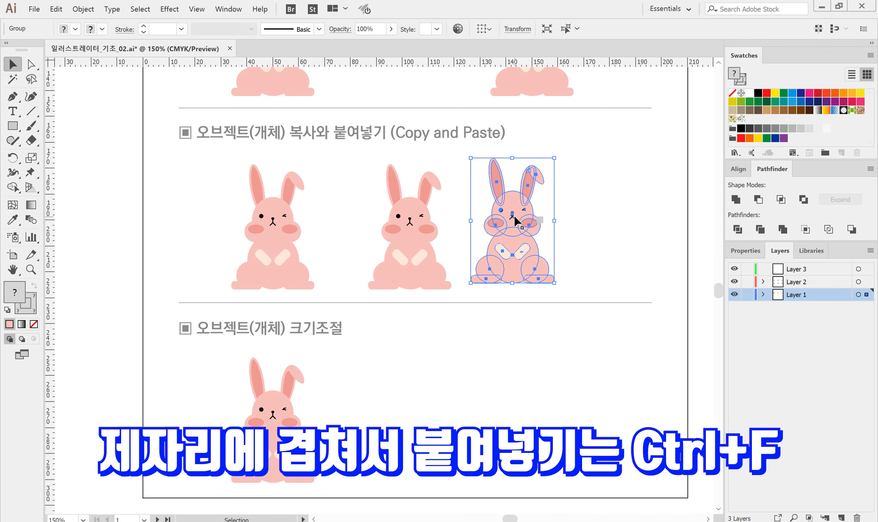
# Scale the rabbit under the 크기조절 heading from its upper-right corner, first freely, finishing with proportions kept at about 29 mm wide.
pyautogui.scroll(-5, 517, 223)
pyautogui.scroll(-1, 507, 243)
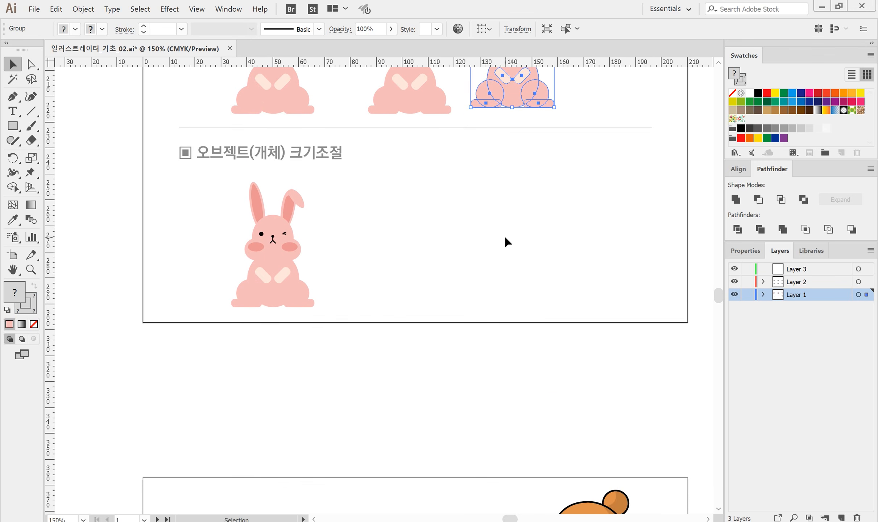
pyautogui.scroll(1, 289, 240)
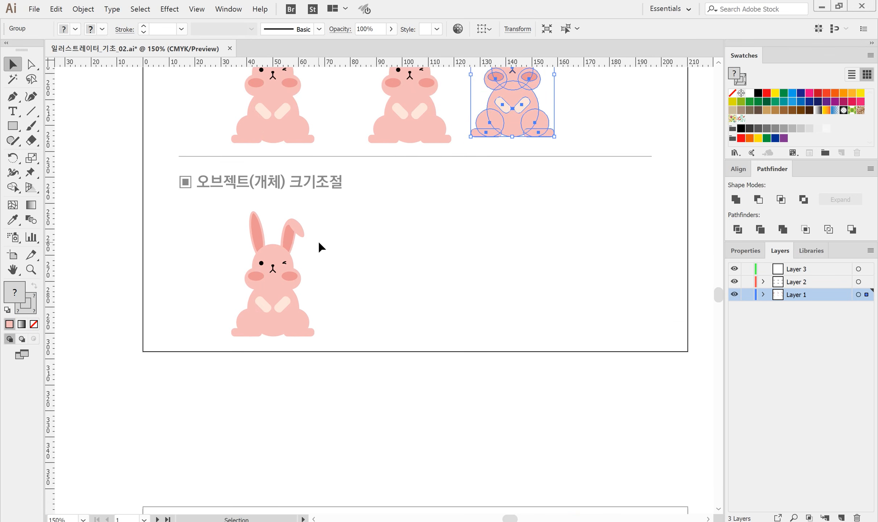
pyautogui.click(267, 261)
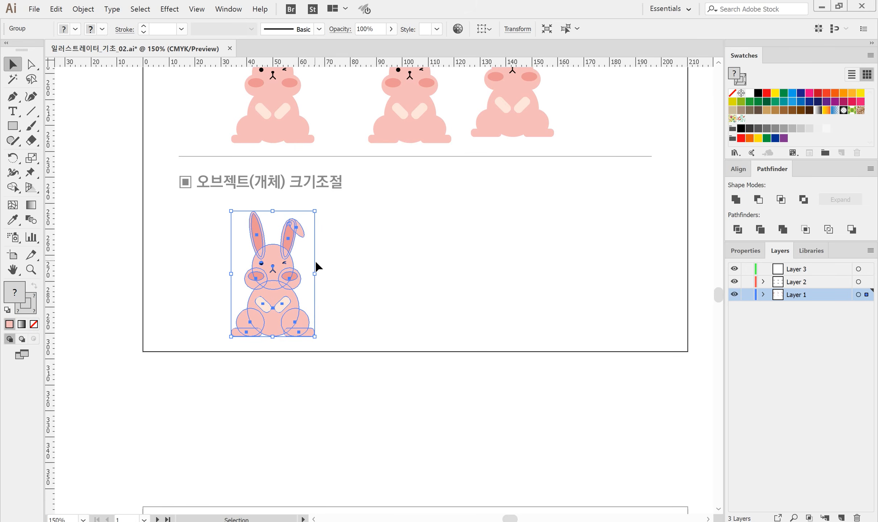
pyautogui.moveTo(315, 273)
pyautogui.mouseDown()
pyautogui.moveTo(432, 273)
pyautogui.moveTo(315, 274)
pyautogui.mouseUp()
pyautogui.moveTo(314, 215); pyautogui.dragTo(330, 283)
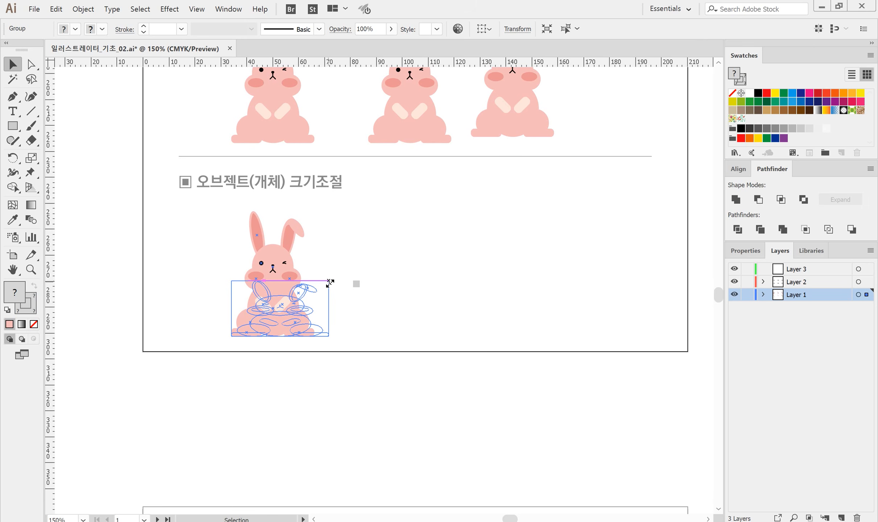
pyautogui.moveTo(330, 283); pyautogui.dragTo(307, 225)
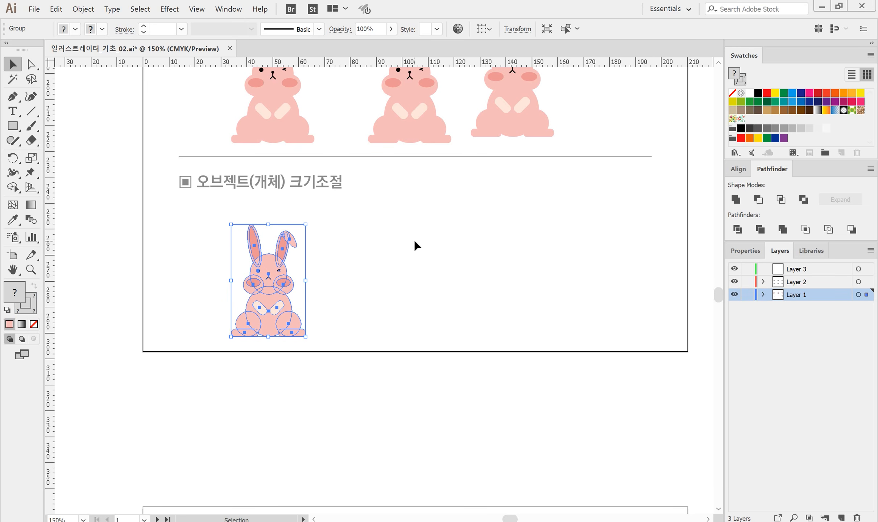
# Undo the last scaling of the rabbit under the 크기조절 heading and duplicate it about 63 mm horizontally to the right.
pyautogui.hotkey('ctrl', 'z')
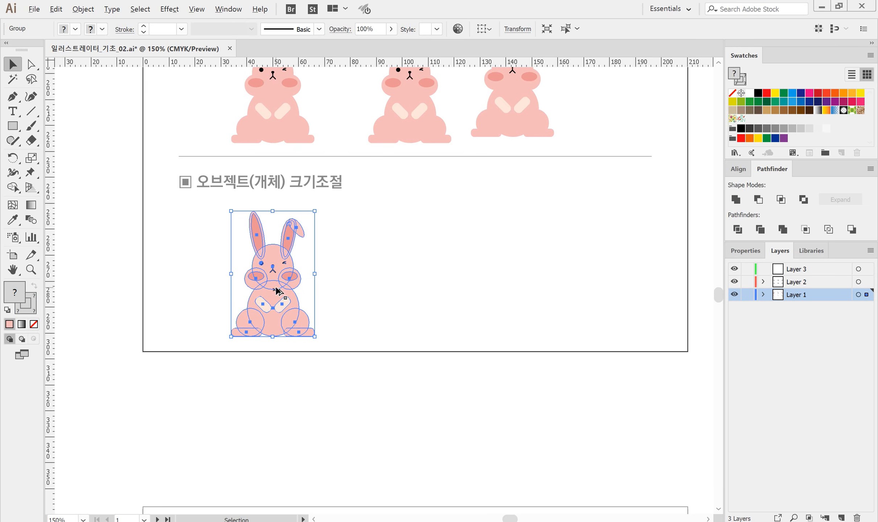
pyautogui.moveTo(277, 290); pyautogui.dragTo(439, 282)
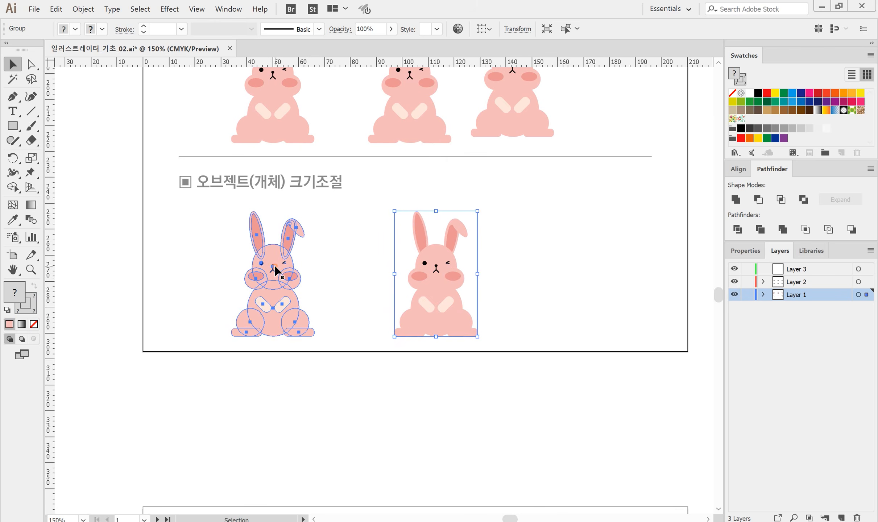
pyautogui.click(276, 270)
pyautogui.click(440, 279)
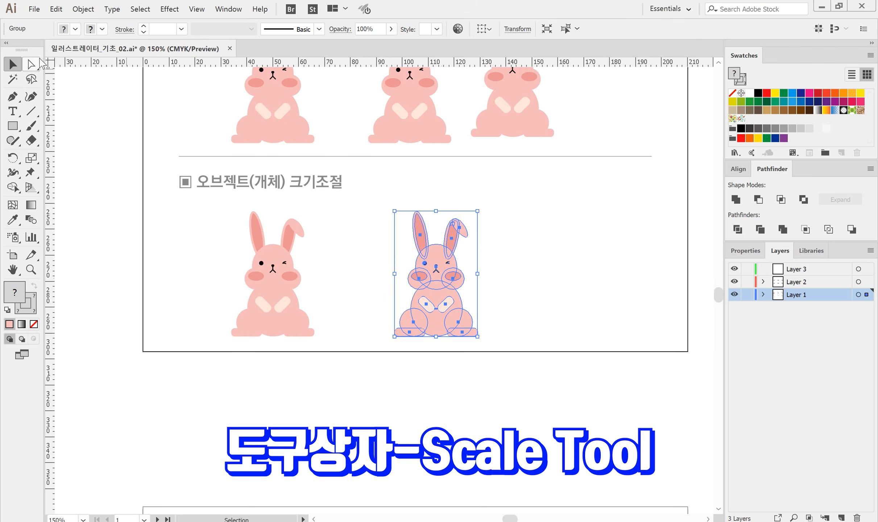
# Set a uniform scale of 150% for the duplicated rabbit and compare it with the original size using the preview.
pyautogui.doubleClick(32, 159)
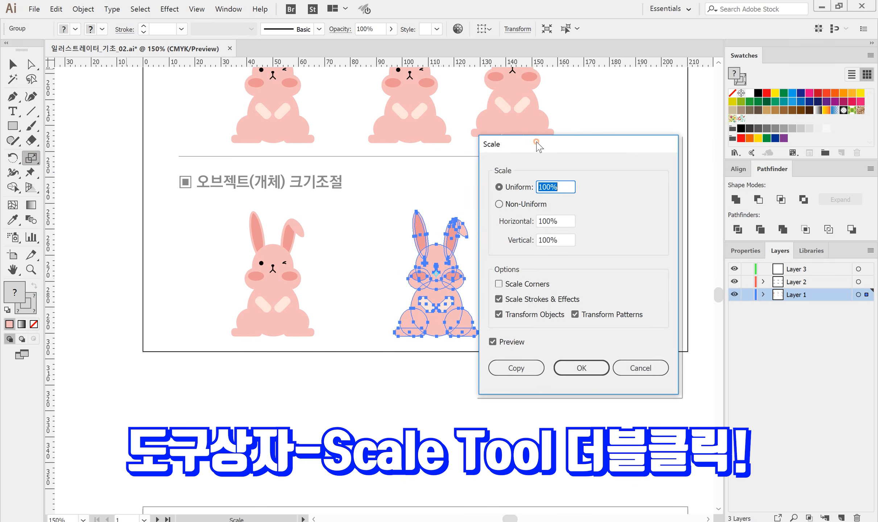
pyautogui.moveTo(536, 142); pyautogui.dragTo(547, 143)
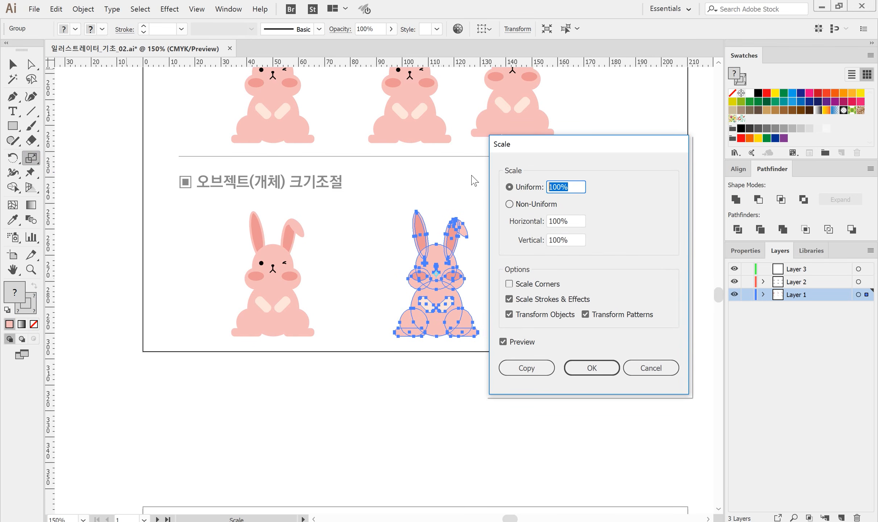
pyautogui.write('150')
pyautogui.click(504, 342)
pyautogui.click(503, 341)
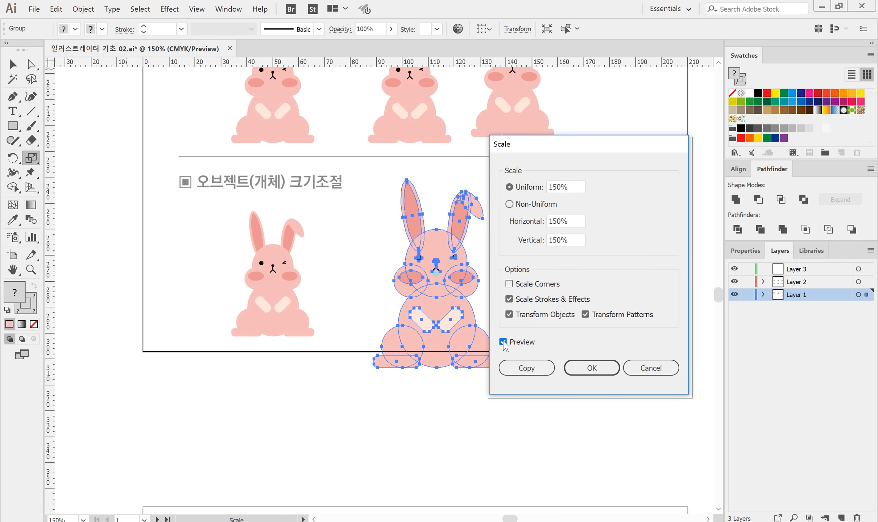
pyautogui.click(503, 342)
pyautogui.click(503, 341)
# Try a non-uniform scale of 100% horizontally and 150% vertically on the duplicated rabbit.
pyautogui.click(570, 221)
pyautogui.write('100')
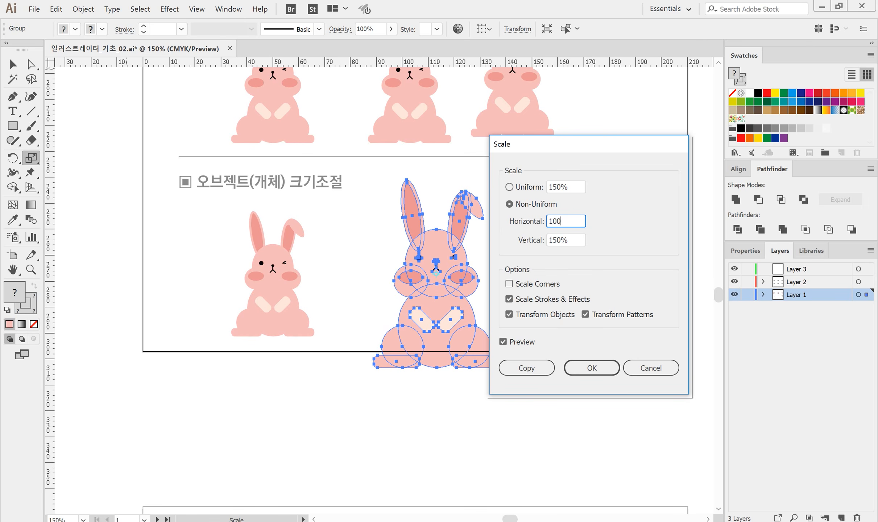
pyautogui.press('Tab')
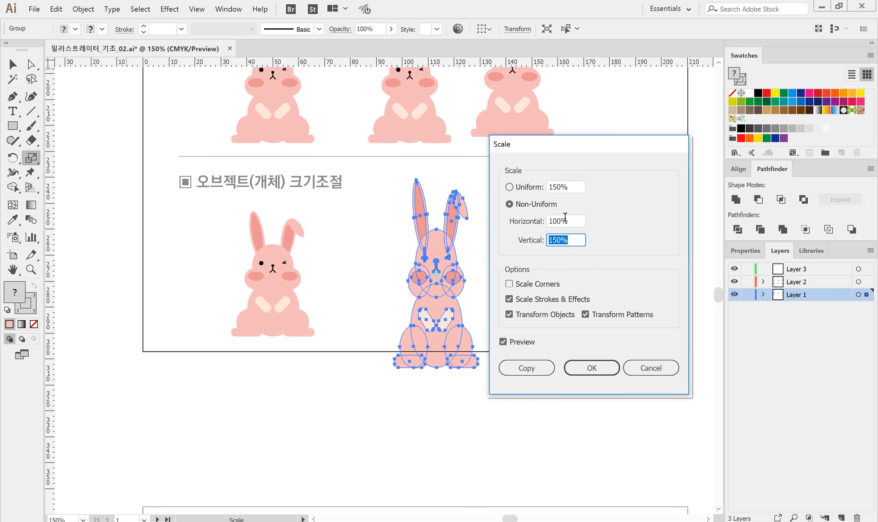
# Switch back to the uniform 150% scale, apply it, return to the Selection tool and clear the selection.
pyautogui.click(509, 187)
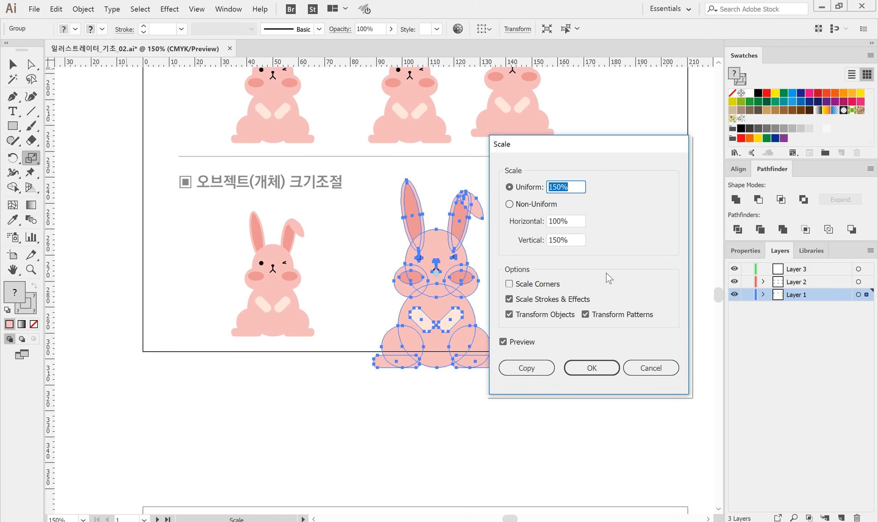
pyautogui.click(591, 368)
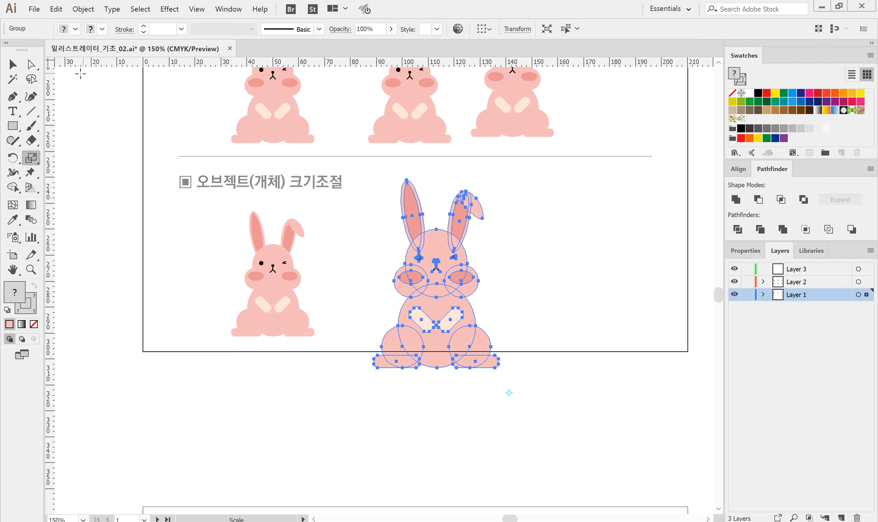
pyautogui.click(13, 65)
pyautogui.press('s')
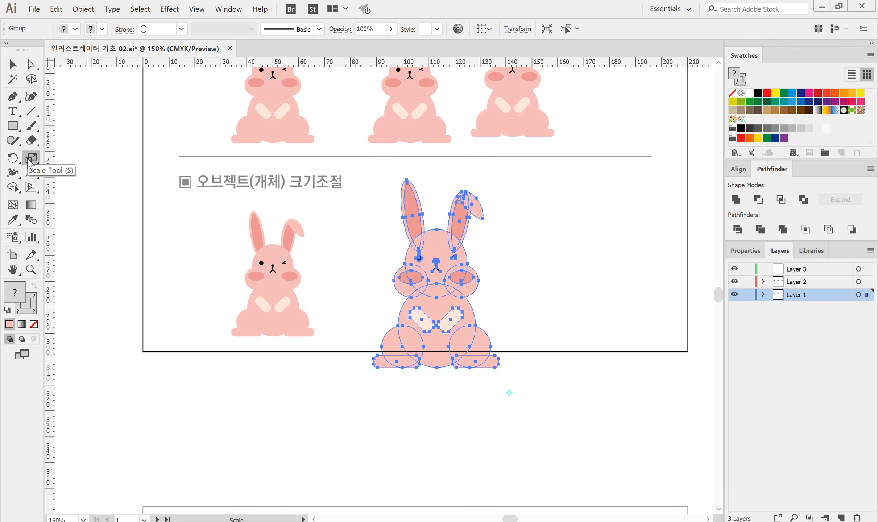
pyautogui.click(12, 65)
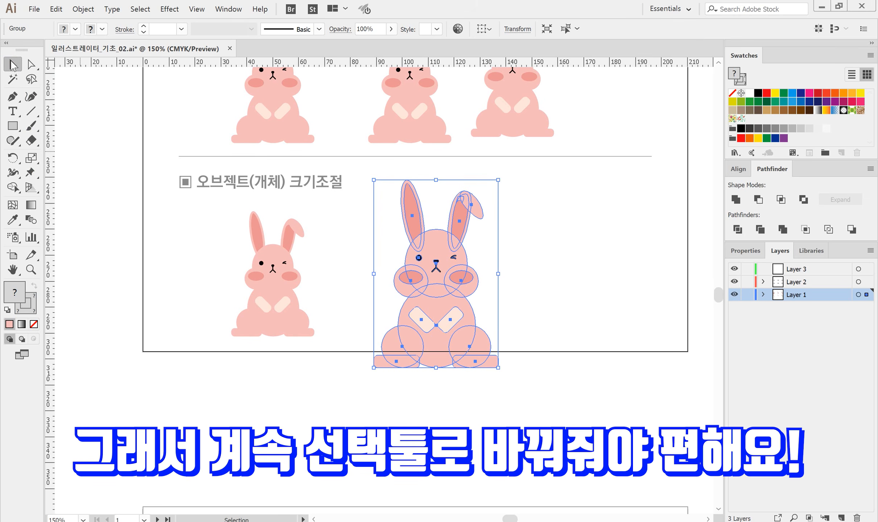
pyautogui.click(600, 220)
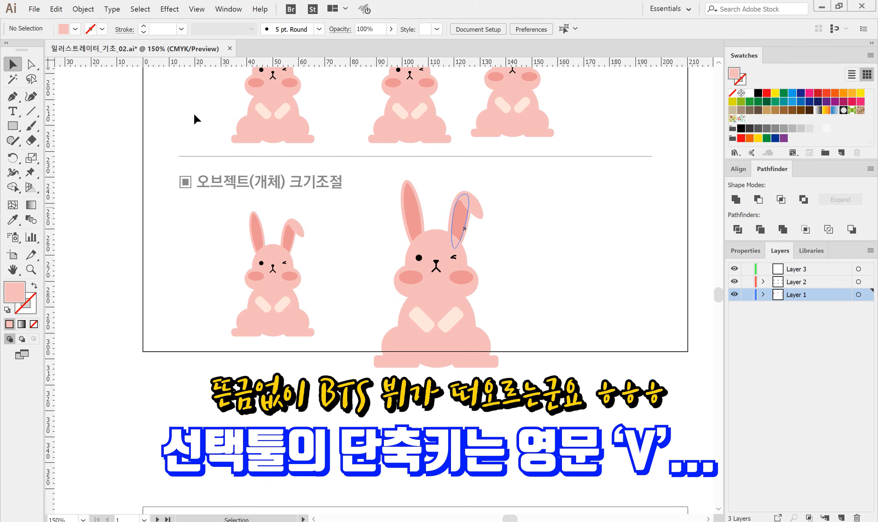
pyautogui.click(12, 97)
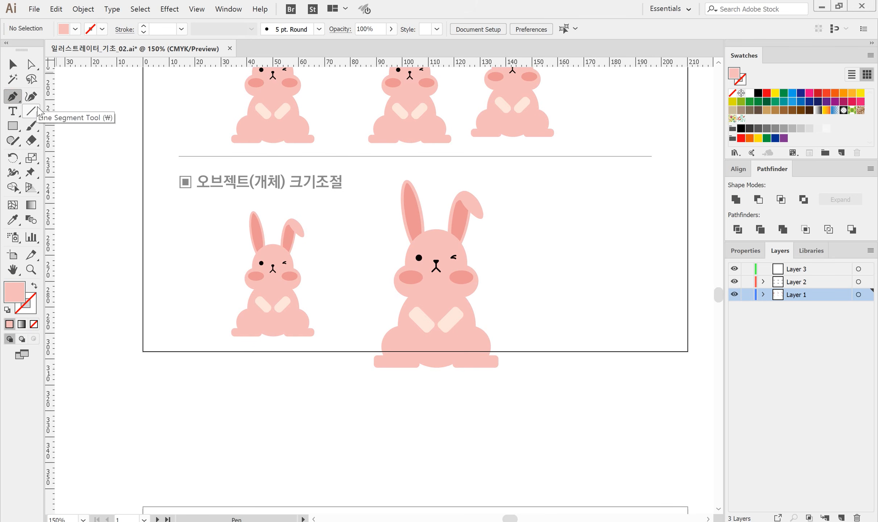
pyautogui.click(16, 113)
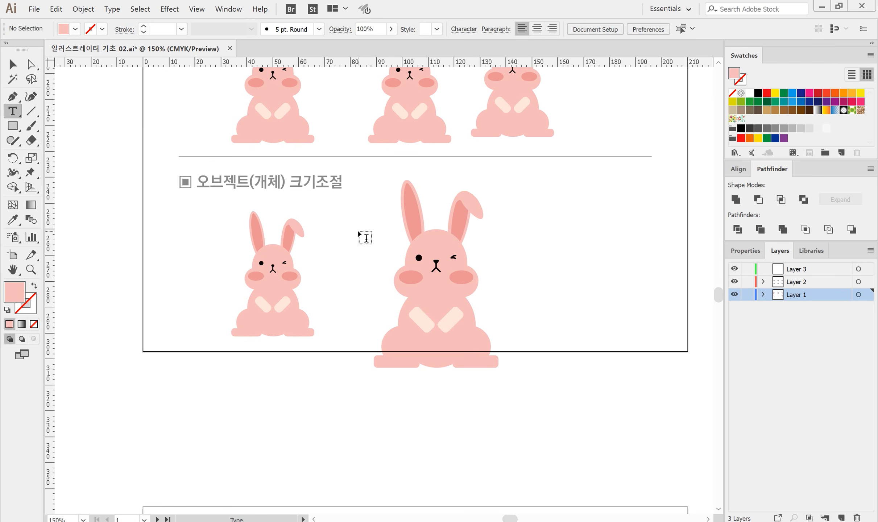
pyautogui.press('v')
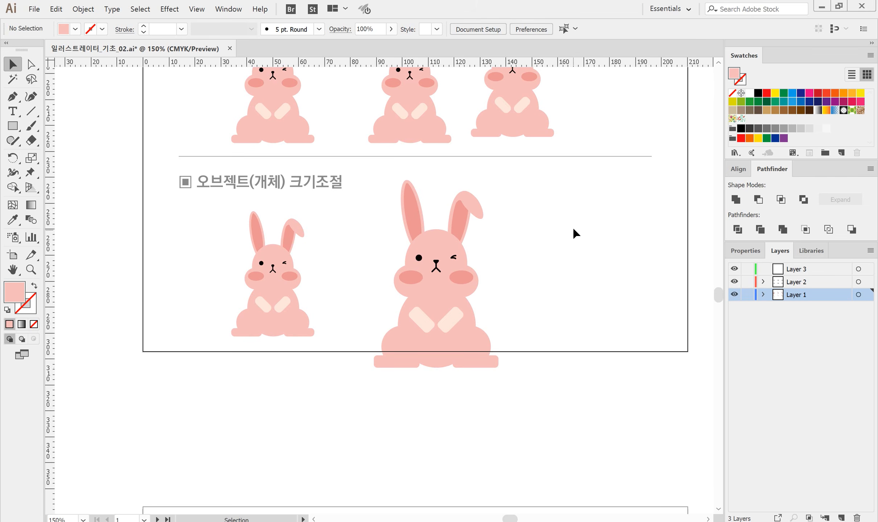
# Select the rabbit under the Rotate and Transform again heading on the second artboard.
pyautogui.scroll(-5, 573, 227)
pyautogui.scroll(-8, 573, 228)
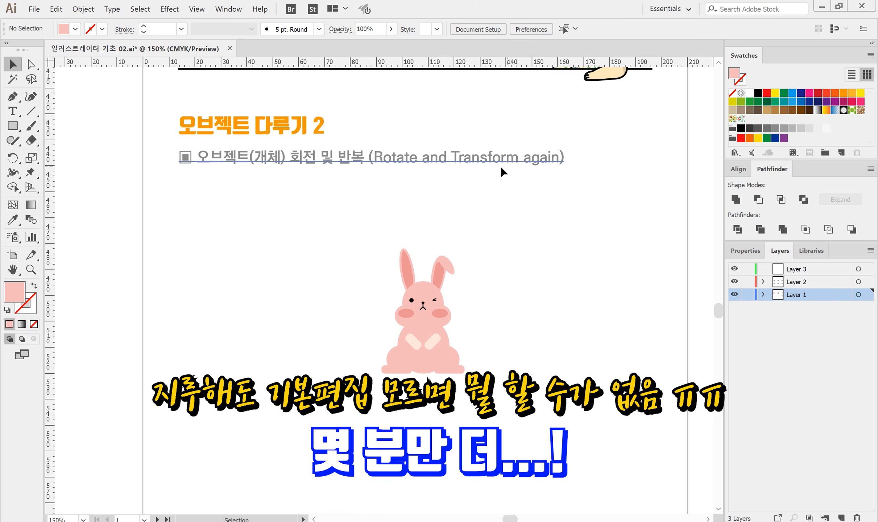
pyautogui.scroll(-2, 618, 261)
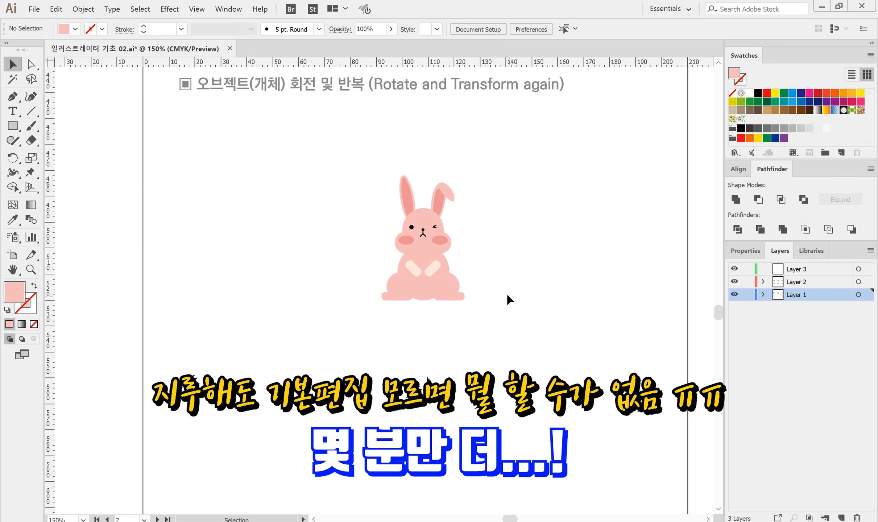
pyautogui.click(456, 288)
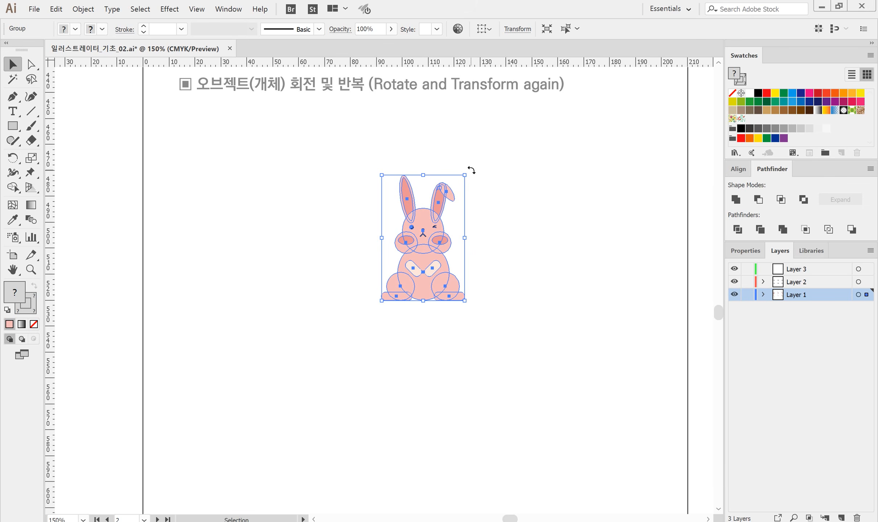
# Try rotating the selected rabbit freehand with the Rotate tool, about 40 degrees clockwise, and undo the rotation.
pyautogui.moveTo(471, 170)
pyautogui.mouseDown()
pyautogui.moveTo(489, 246)
pyautogui.moveTo(488, 197)
pyautogui.moveTo(358, 166)
pyautogui.moveTo(432, 289)
pyautogui.moveTo(468, 169)
pyautogui.moveTo(488, 266)
pyautogui.moveTo(434, 293)
pyautogui.moveTo(468, 226)
pyautogui.moveTo(457, 195)
pyautogui.moveTo(482, 199)
pyautogui.moveTo(473, 165)
pyautogui.mouseUp()
pyautogui.click(13, 159)
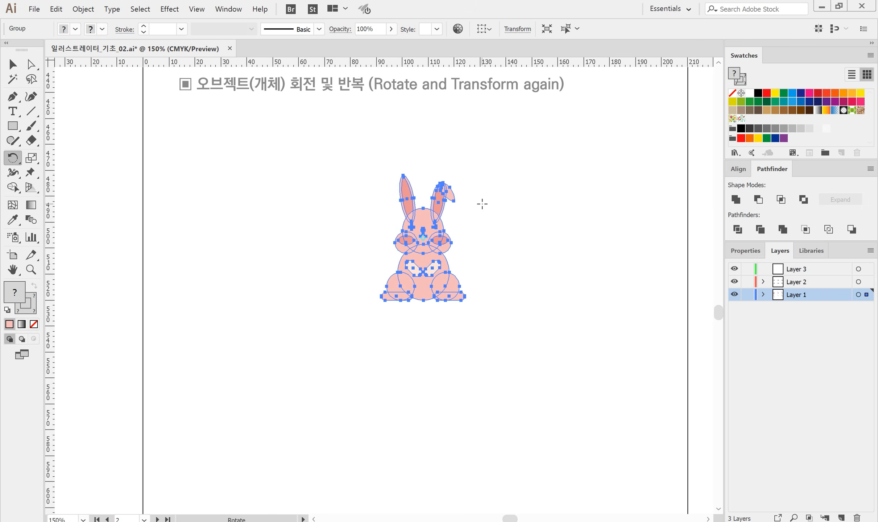
pyautogui.moveTo(470, 189); pyautogui.dragTo(510, 215)
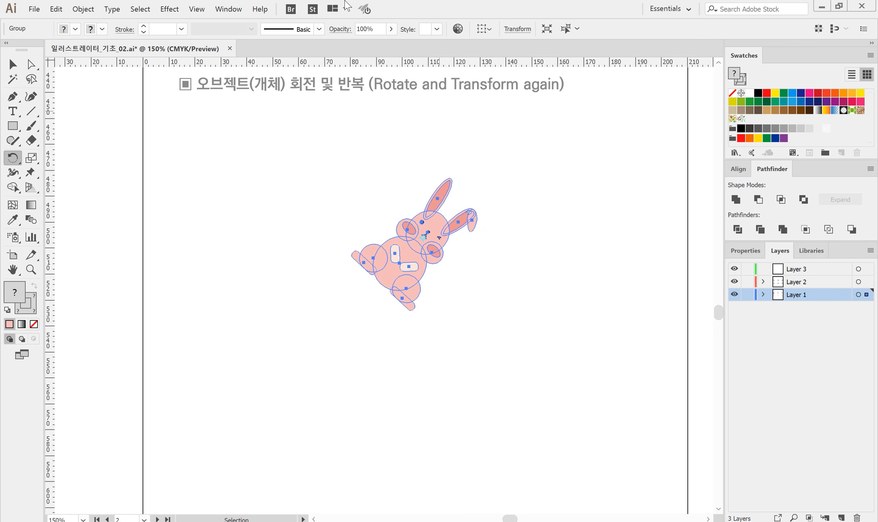
pyautogui.hotkey('ctrl', 'z')
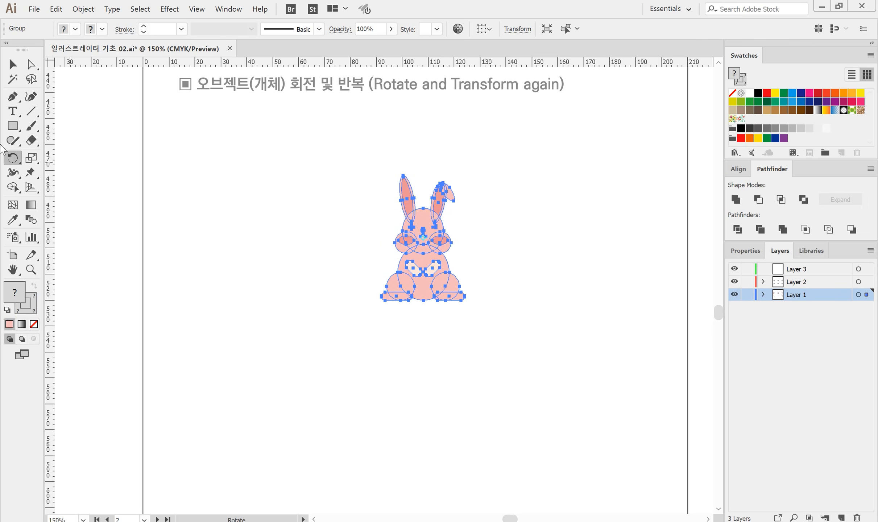
# Try rotating the rabbit around its own centre by exactly 30 degrees and undo the rotation.
pyautogui.doubleClick(9, 160)
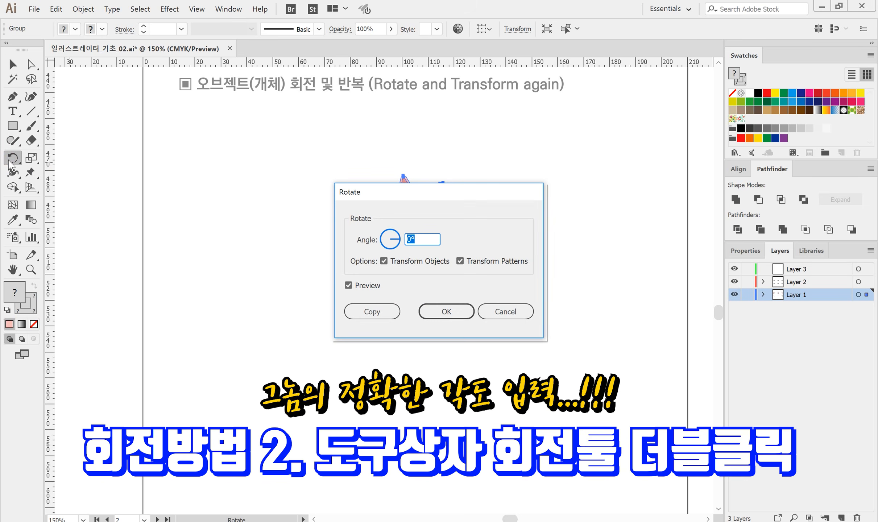
pyautogui.write('30')
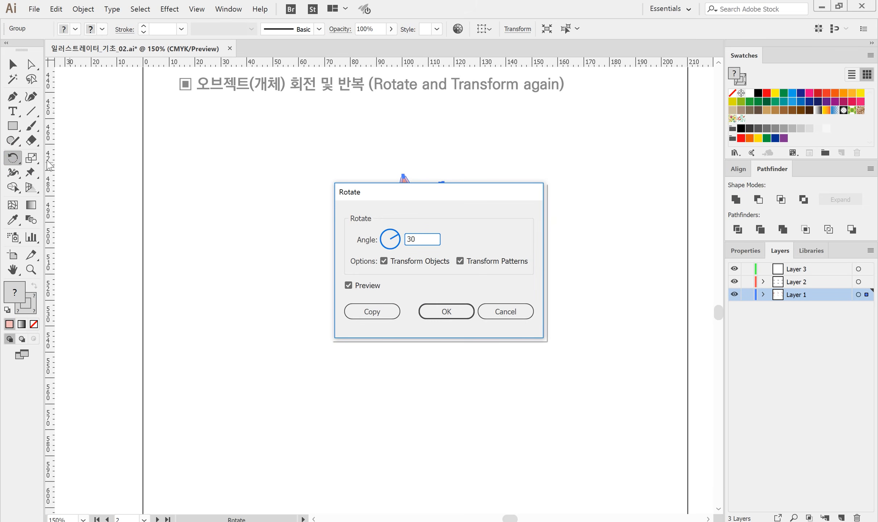
pyautogui.click(447, 310)
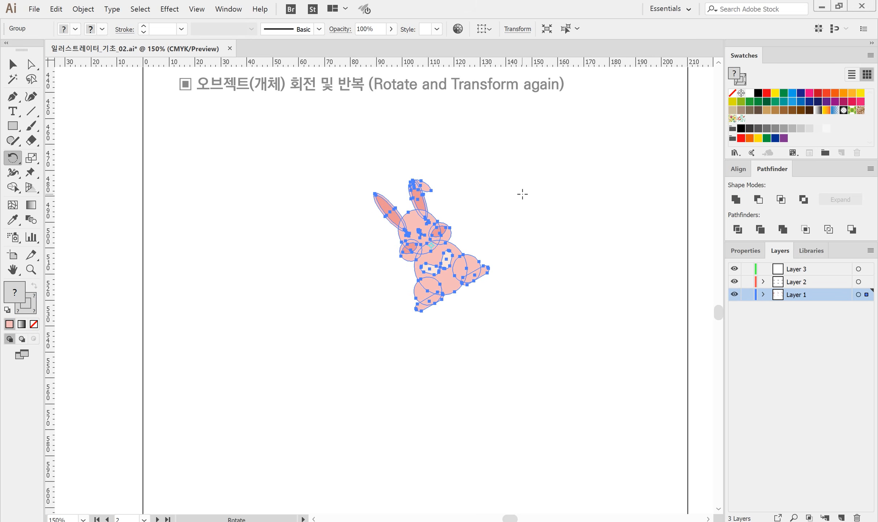
pyautogui.moveTo(505, 183); pyautogui.dragTo(484, 232)
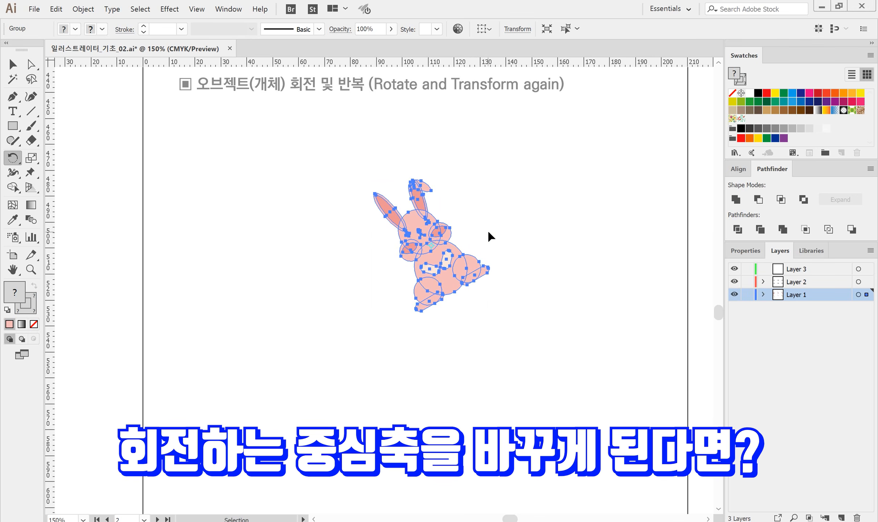
pyautogui.hotkey('ctrl', 'z')
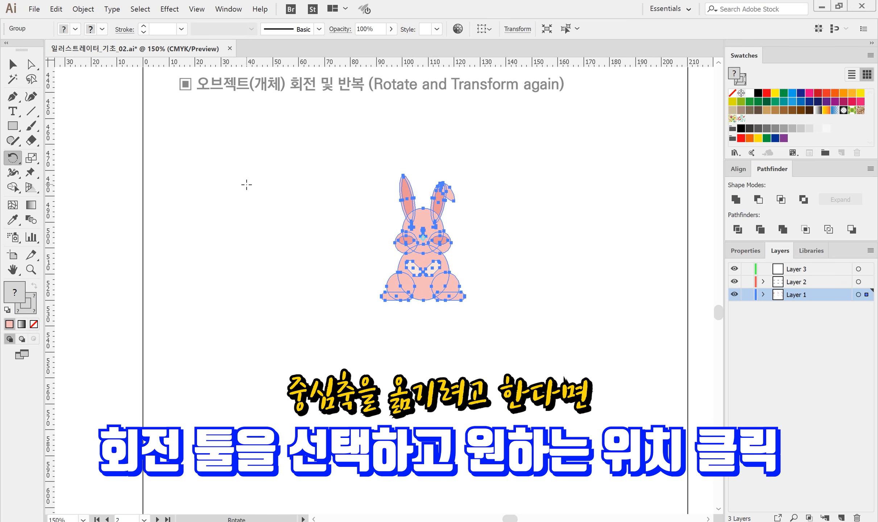
# Try several rotation centres below and beside the rabbit, swing it freehand towards the artboard's lower-left area, and undo the rotation.
pyautogui.click(328, 358)
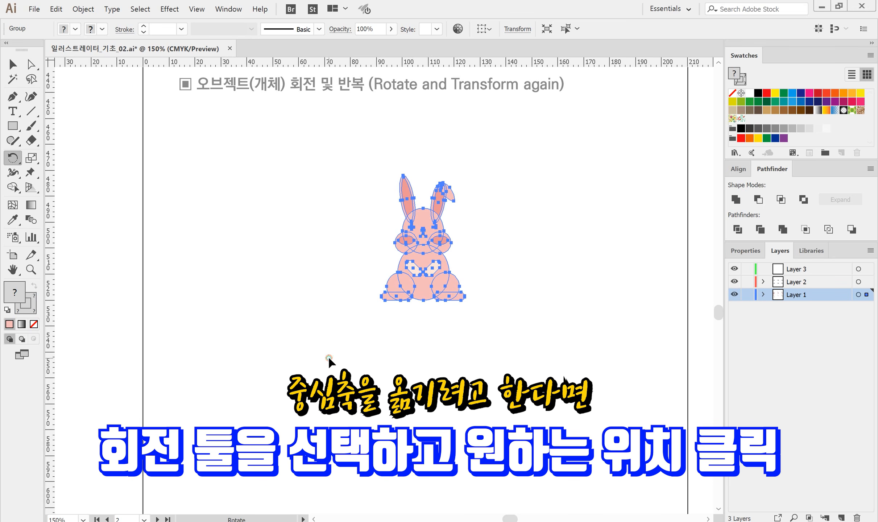
pyautogui.click(422, 315)
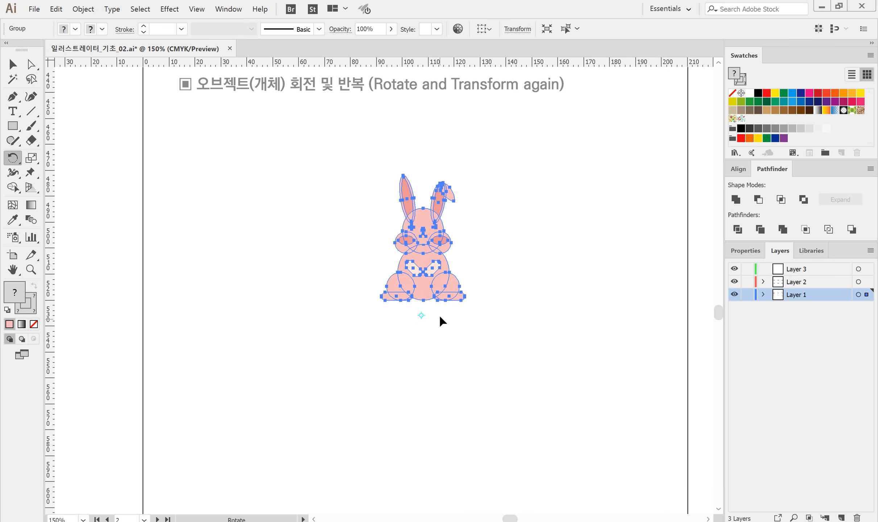
pyautogui.click(447, 315)
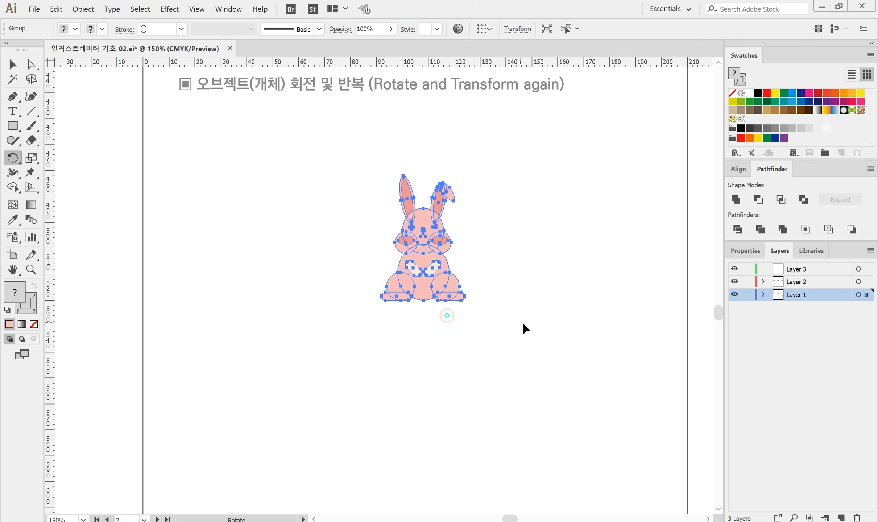
pyautogui.click(518, 267)
pyautogui.click(426, 325)
pyautogui.moveTo(424, 249); pyautogui.dragTo(282, 444)
pyautogui.click(325, 381)
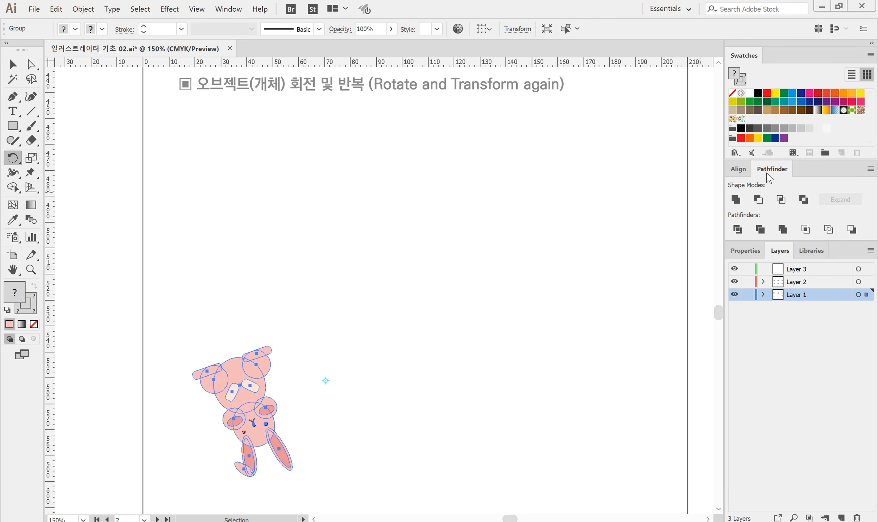
pyautogui.hotkey('ctrl', 'z')
pyautogui.hotkey('ctrl', 'z')
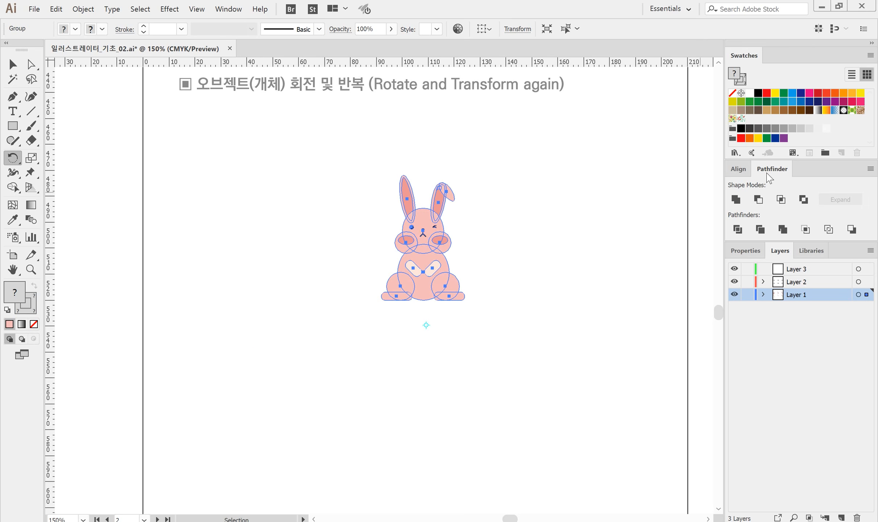
# Set the rabbit's rotation centre just below its feet and open the numeric rotation settings.
pyautogui.hotkey('ctrl', 'shift', 'a')
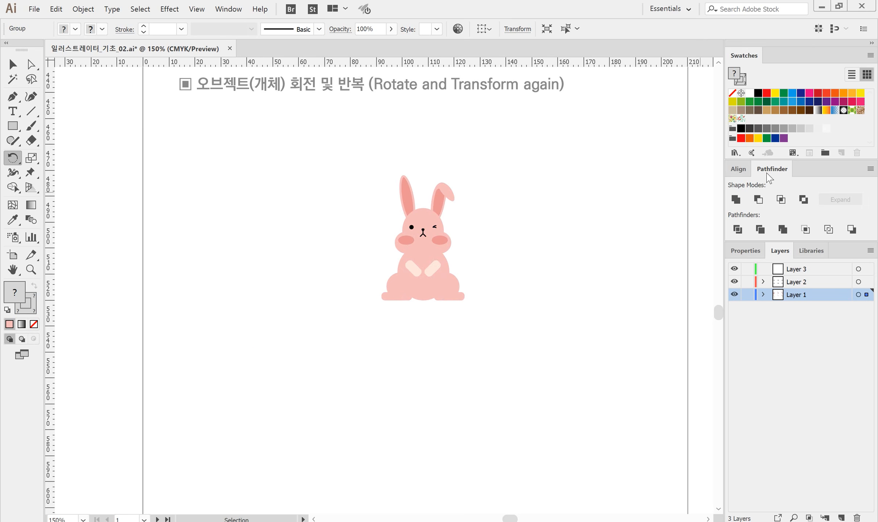
pyautogui.keyDown('ctrl'); pyautogui.click(442, 268); pyautogui.keyUp('ctrl')
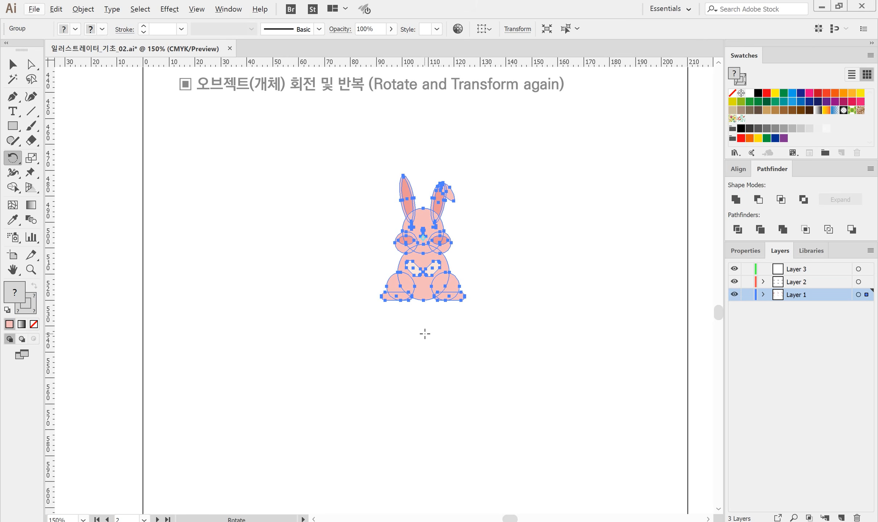
pyautogui.press('alt')
pyautogui.press('alt')
pyautogui.press('alt')
pyautogui.press('alt')
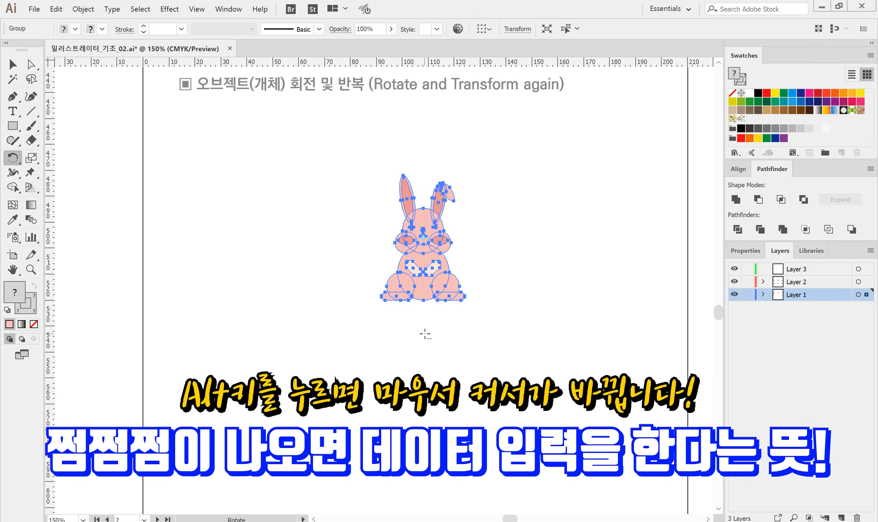
pyautogui.press('alt')
pyautogui.keyDown('alt'); pyautogui.click(425, 333); pyautogui.keyUp('alt')
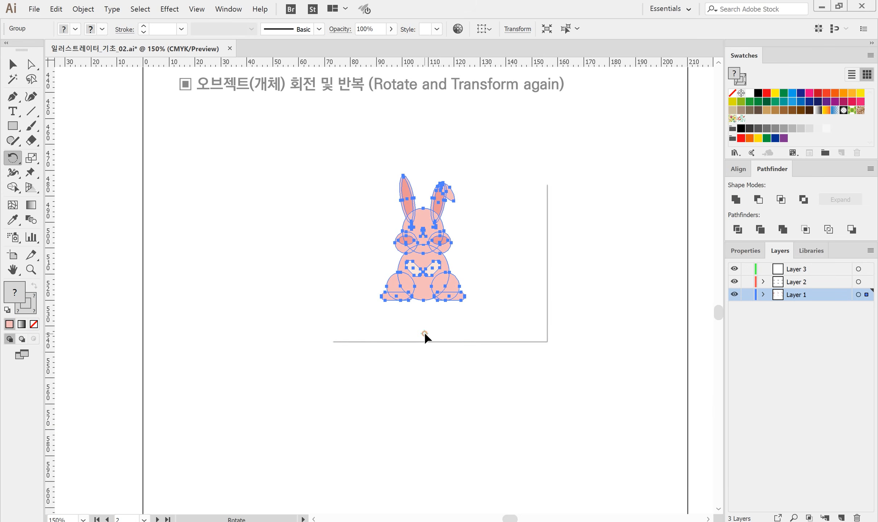
pyautogui.moveTo(485, 191); pyautogui.dragTo(631, 175)
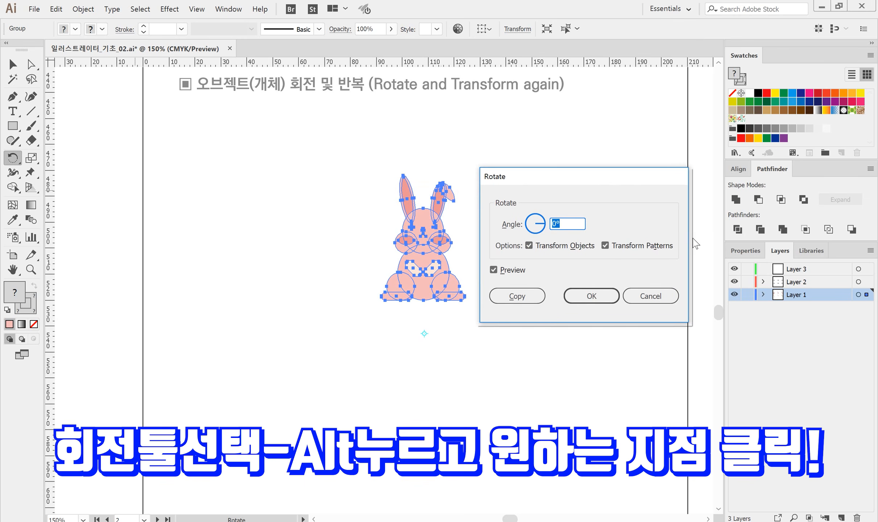
# Make a copy of the rabbit rotated by 30 degrees about the point below its feet.
pyautogui.write('30')
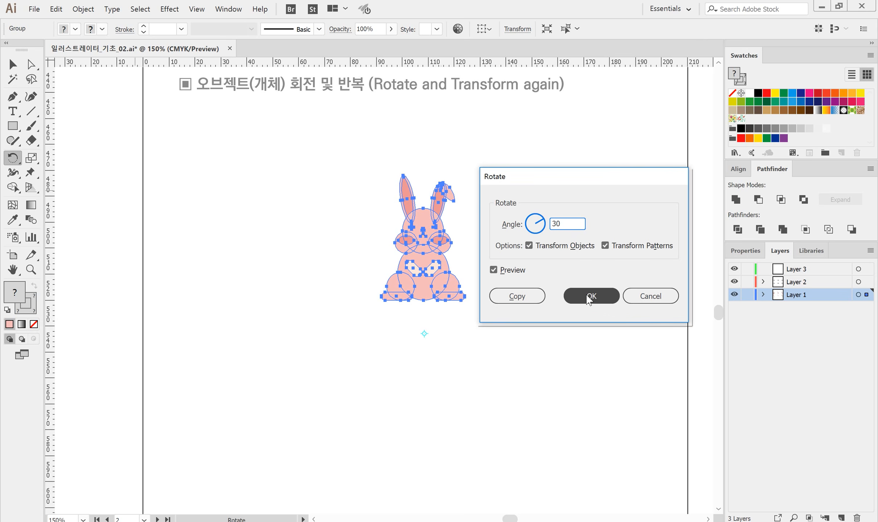
pyautogui.click(502, 276)
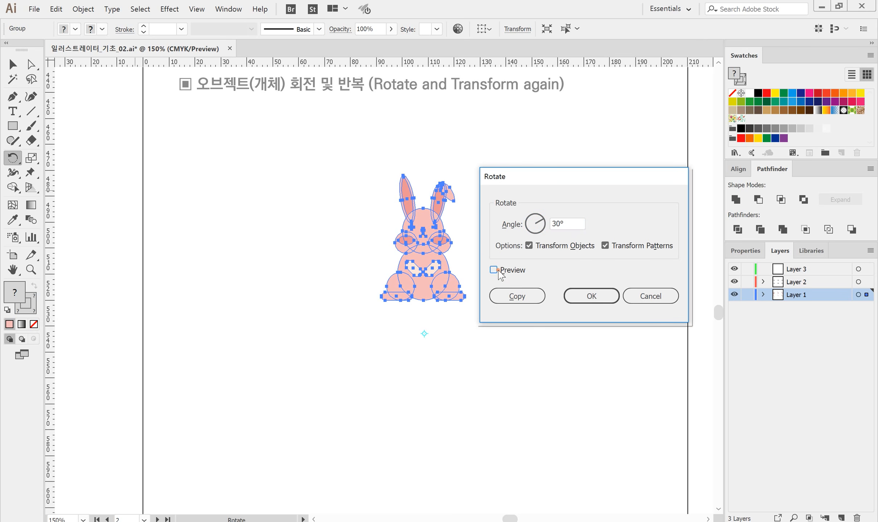
pyautogui.click(500, 272)
pyautogui.click(500, 272)
pyautogui.click(500, 272)
pyautogui.click(500, 272)
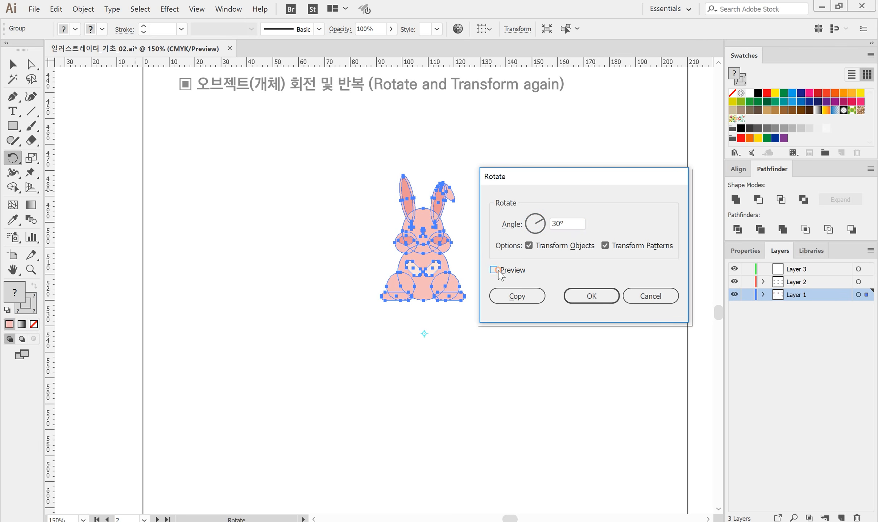
pyautogui.click(516, 295)
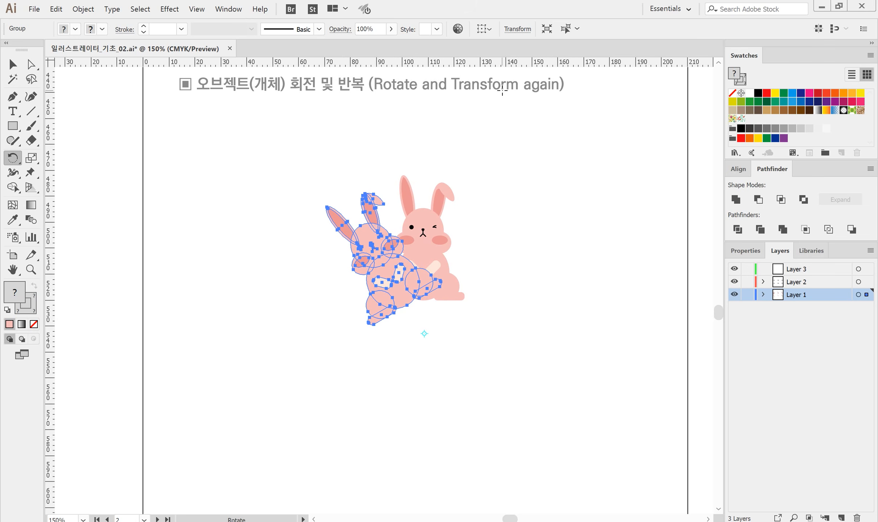
# Repeat the 30-degree rotated copy with Transform Again until the rabbits form a full ring.
pyautogui.hotkey('ctrl', 'd')
pyautogui.hotkey('ctrl', 'd')
pyautogui.hotkey('ctrl', 'd')
pyautogui.hotkey('ctrl', 'd')
pyautogui.hotkey('ctrl', 'd')
pyautogui.hotkey('ctrl', 'd')
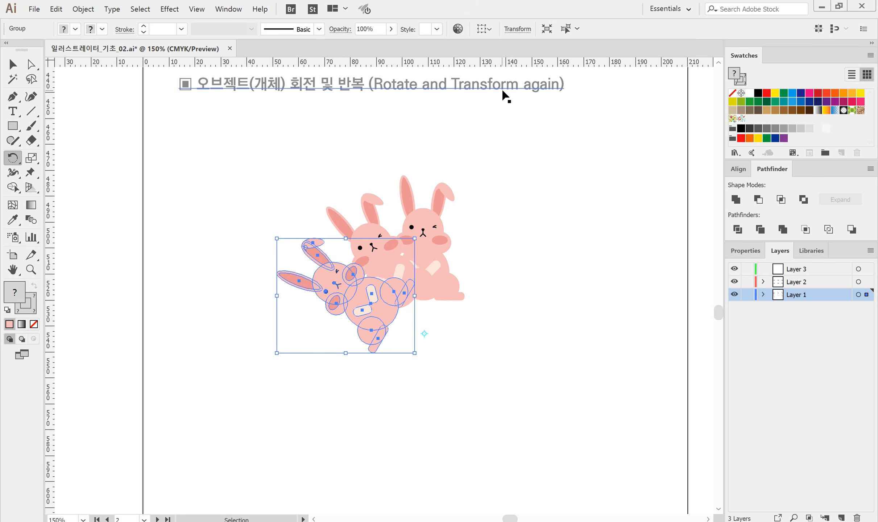
pyautogui.hotkey('ctrl', 'd')
pyautogui.hotkey('ctrl', 'd')
pyautogui.hotkey('ctrl', 'd')
pyautogui.hotkey('ctrl', 'd')
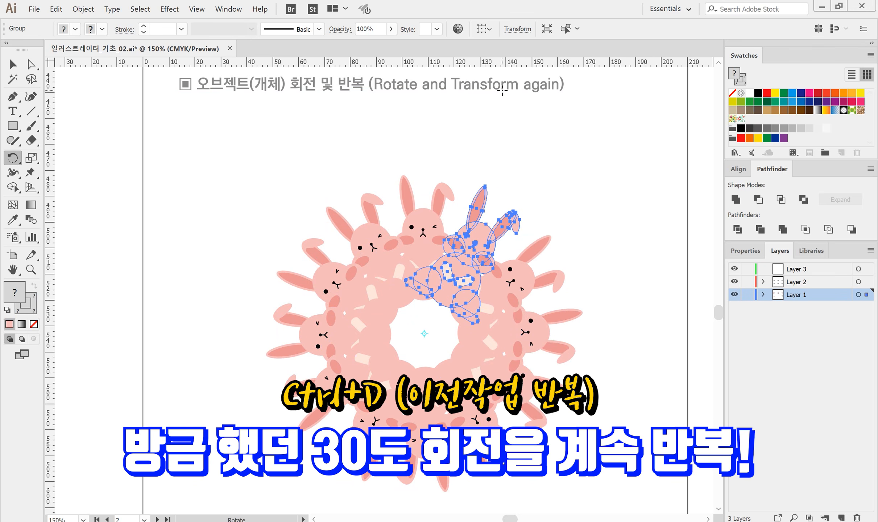
# Undo all the rotated rabbit copies, leaving only the original rabbit.
pyautogui.hotkey('ctrl', 'z')
pyautogui.hotkey('ctrl', 'z')
pyautogui.hotkey('ctrl', 'z')
pyautogui.hotkey('ctrl', 'z')
pyautogui.hotkey('ctrl', 'z')
pyautogui.hotkey('ctrl', 'z')
pyautogui.hotkey('ctrl', 'z')
pyautogui.hotkey('ctrl', 'z')
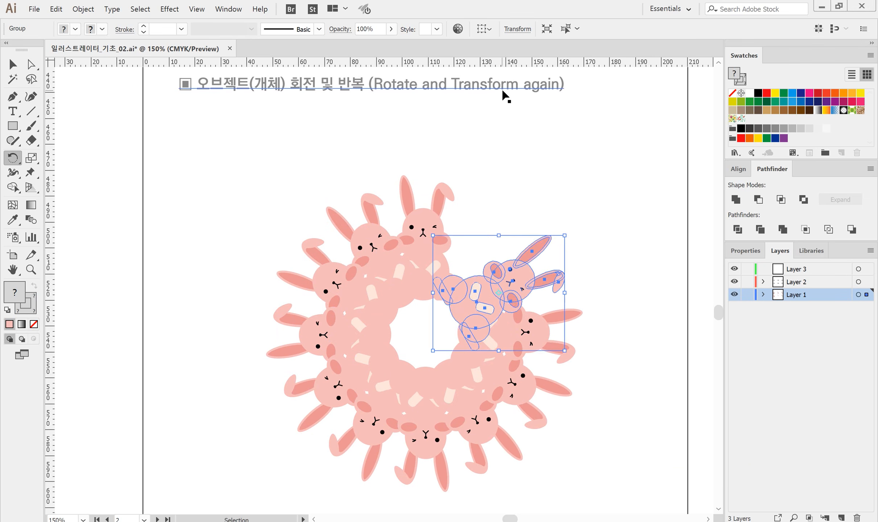
pyautogui.hotkey('ctrl', 'z')
pyautogui.hotkey('ctrl', 'z')
pyautogui.hotkey('ctrl', 'z')
pyautogui.hotkey('ctrl', 'z')
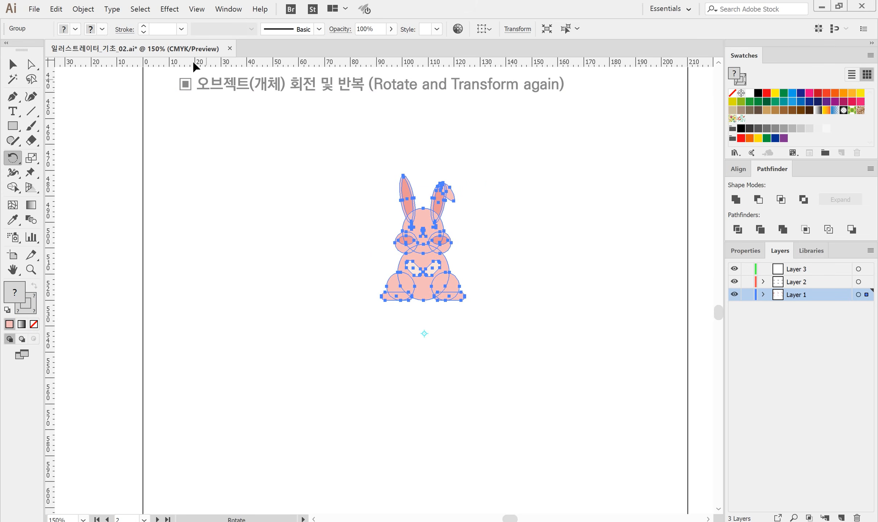
# Draw a narrow vertical ellipse about 6.8 mm wide and 23.6 mm high, below and to the left of the rabbit.
pyautogui.scroll(-3, 217, 95)
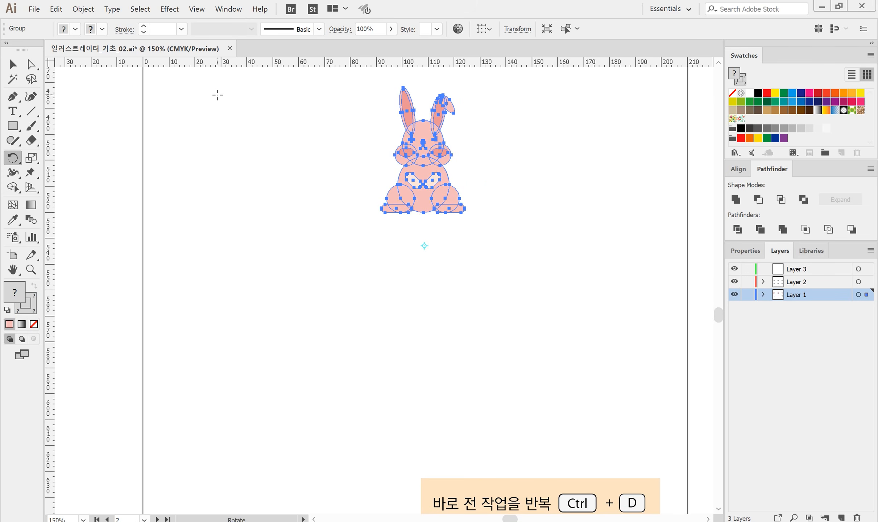
pyautogui.click(14, 128)
pyautogui.moveTo(13, 128); pyautogui.dragTo(68, 155)
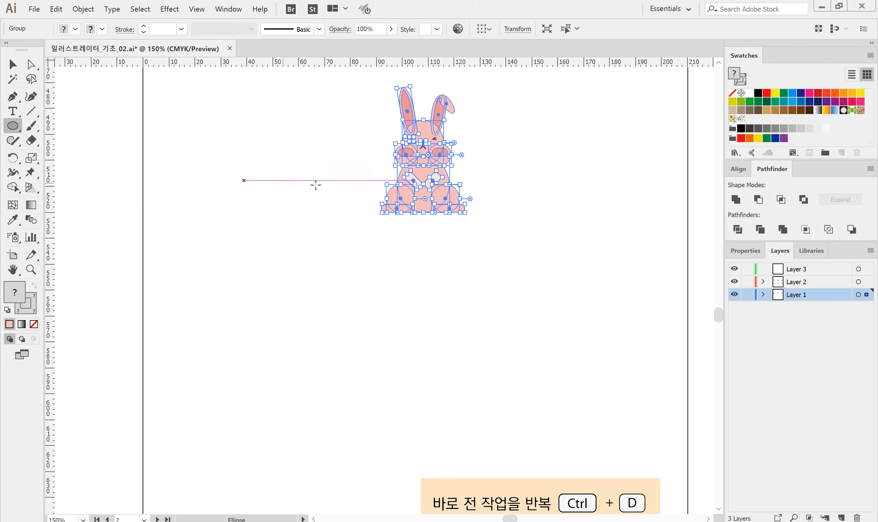
pyautogui.moveTo(300, 185); pyautogui.dragTo(318, 259)
pyautogui.press('v')
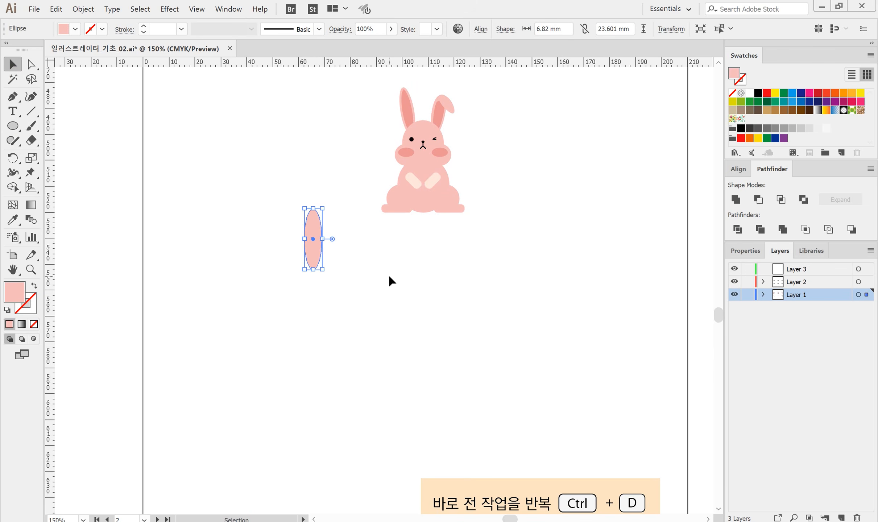
# Make a copy of the ellipse rotated by 27 degrees around its lowest anchor point.
pyautogui.hotkey('ctrl', '+')
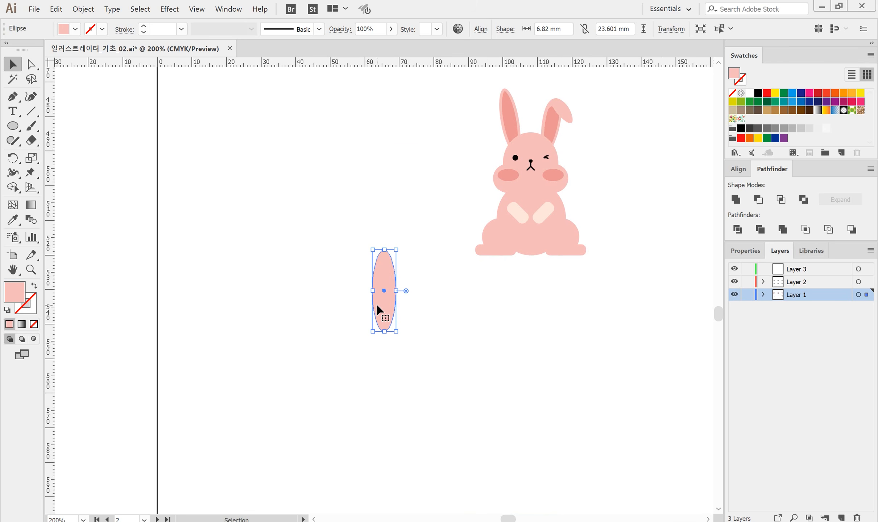
pyautogui.click(11, 162)
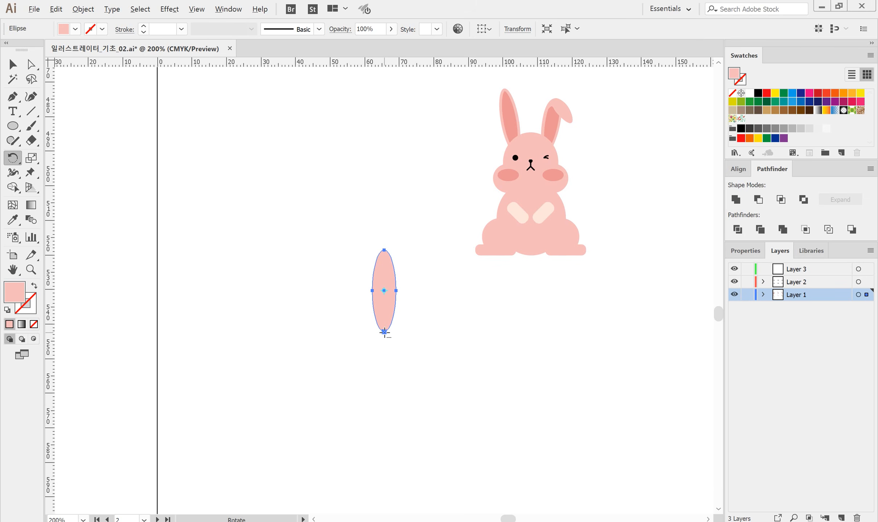
pyautogui.keyDown('alt'); pyautogui.click(385, 332); pyautogui.keyUp('alt')
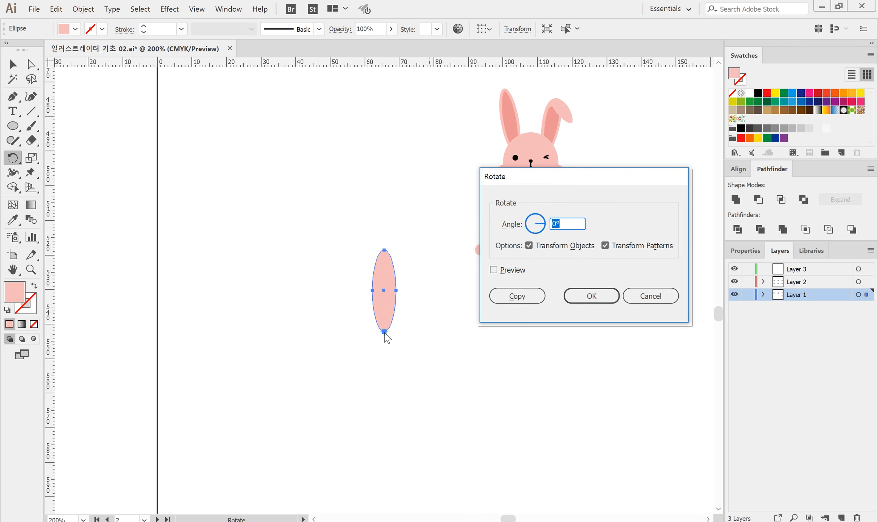
pyautogui.write('4')
pyautogui.press('BackSpace')
pyautogui.write('27')
pyautogui.click(517, 294)
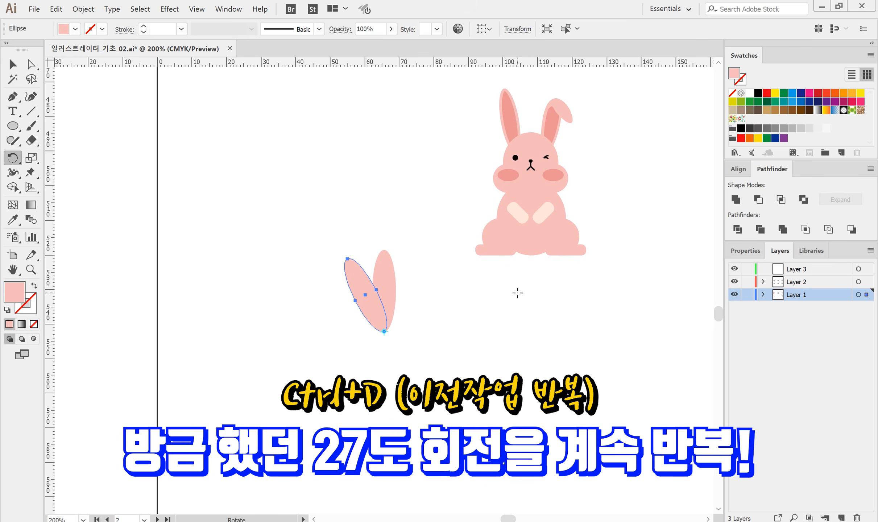
# Repeat the 27-degree rotated copy until the petals go all the way round, and deselect the last petal.
pyautogui.hotkey('ctrl', 'd')
pyautogui.hotkey('ctrl', 'd')
pyautogui.hotkey('ctrl', 'd')
pyautogui.hotkey('ctrl', 'd')
pyautogui.hotkey('ctrl', 'd')
pyautogui.hotkey('ctrl', 'd')
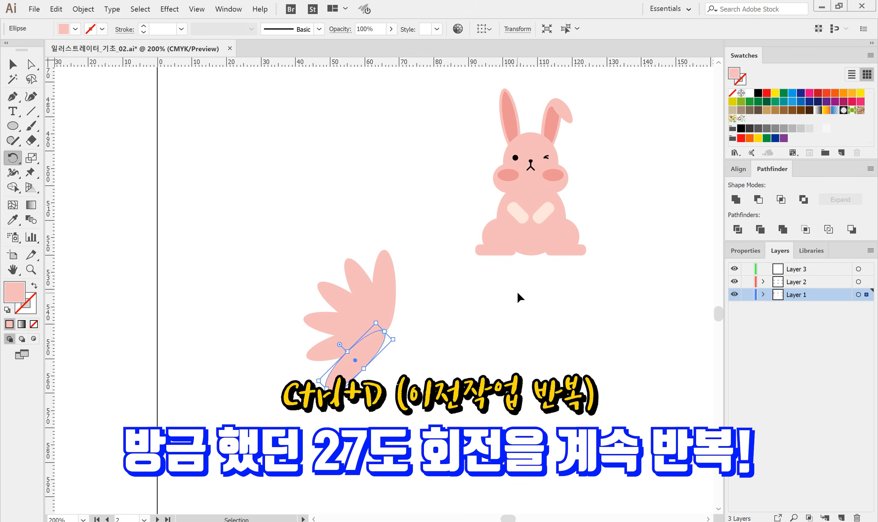
pyautogui.hotkey('ctrl', 'd')
pyautogui.hotkey('ctrl', 'd')
pyautogui.hotkey('ctrl', 'd')
pyautogui.hotkey('ctrl', 'd')
pyautogui.hotkey('ctrl', 'd')
pyautogui.hotkey('ctrl', 'd')
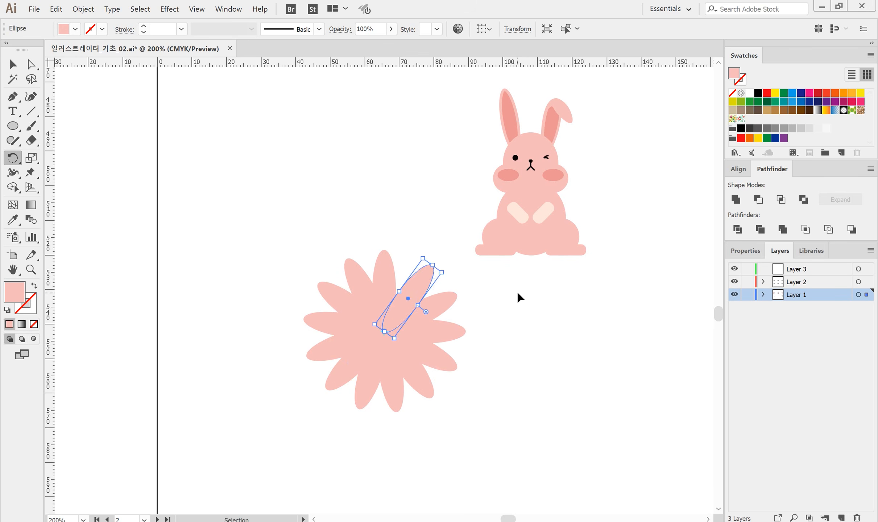
pyautogui.press('v')
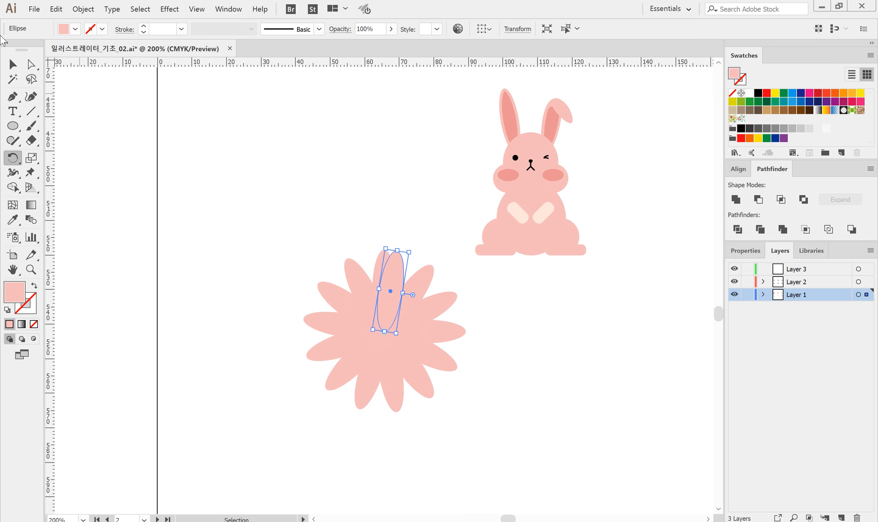
pyautogui.click(336, 212)
# Undo all the 27-degree petal copies, leaving only the original ellipse.
pyautogui.moveTo(462, 292); pyautogui.dragTo(403, 217)
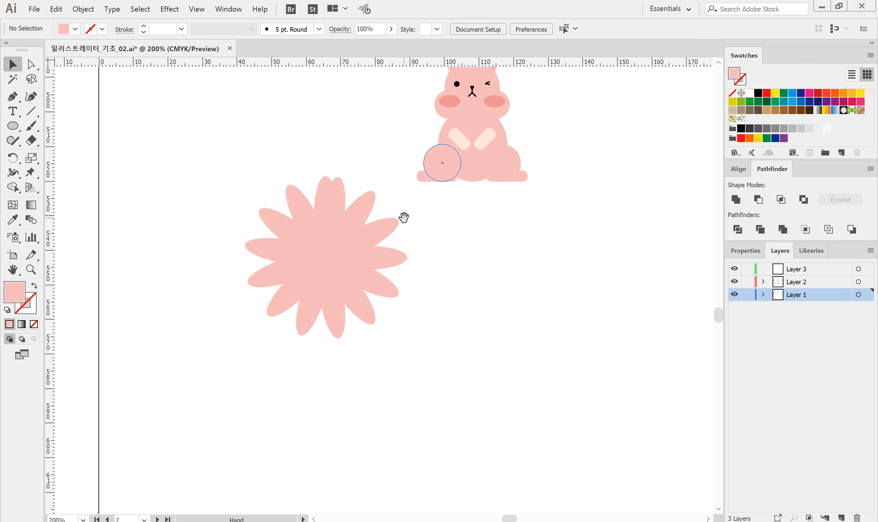
pyautogui.click(330, 203)
pyautogui.hotkey('ctrl', 'z')
pyautogui.hotkey('ctrl', 'z')
pyautogui.hotkey('ctrl', 'z')
pyautogui.hotkey('ctrl', 'z')
pyautogui.hotkey('ctrl', 'z')
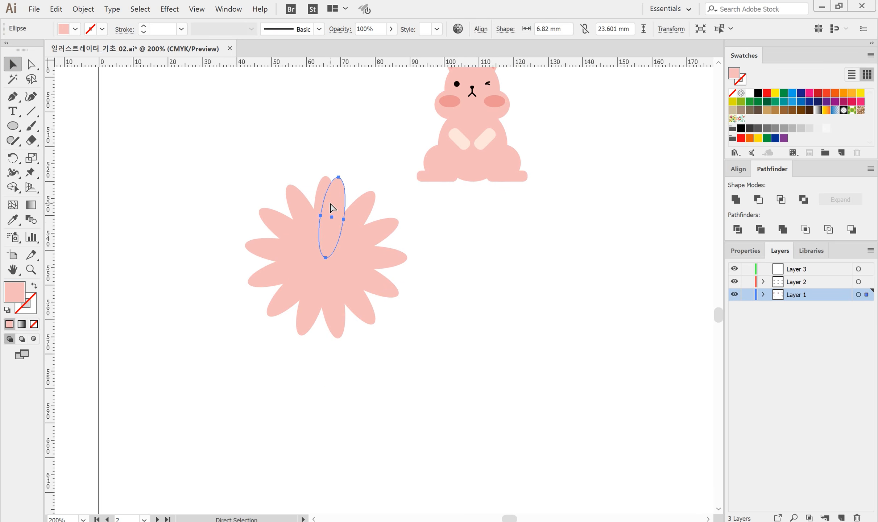
pyautogui.hotkey('ctrl', 'z')
pyautogui.hotkey('ctrl', 'z')
pyautogui.hotkey('ctrl', 'z')
pyautogui.hotkey('ctrl', 'z')
pyautogui.hotkey('ctrl', 'z')
pyautogui.hotkey('ctrl', 'z')
pyautogui.hotkey('ctrl', 'z')
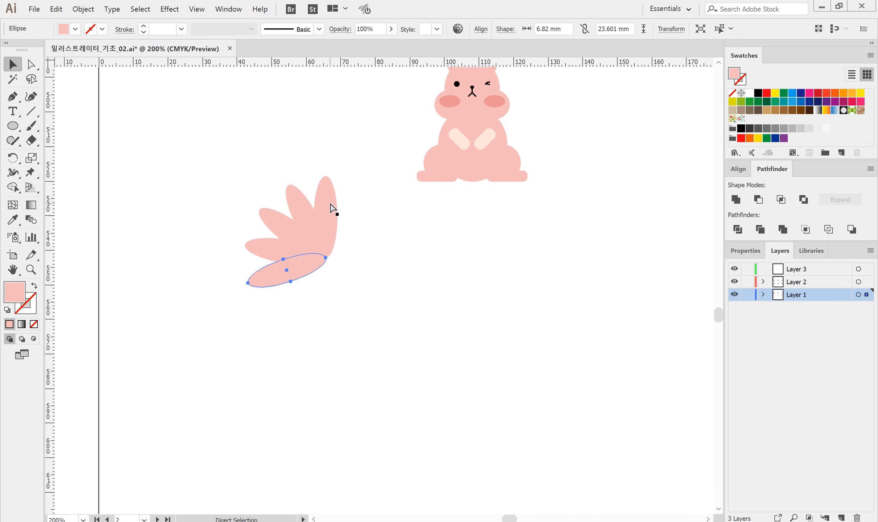
pyautogui.hotkey('ctrl', 'z')
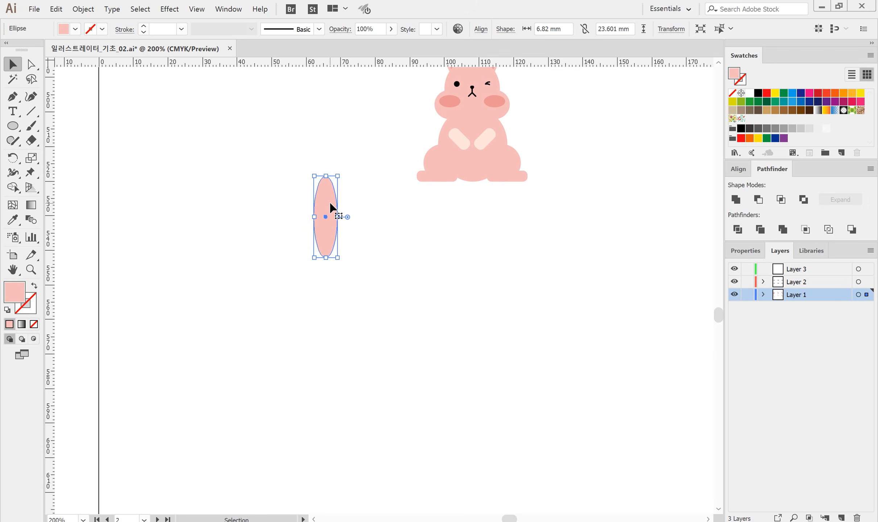
# Make a copy of the ellipse rotated by 30 degrees about a point a short distance directly below it.
pyautogui.click(18, 159)
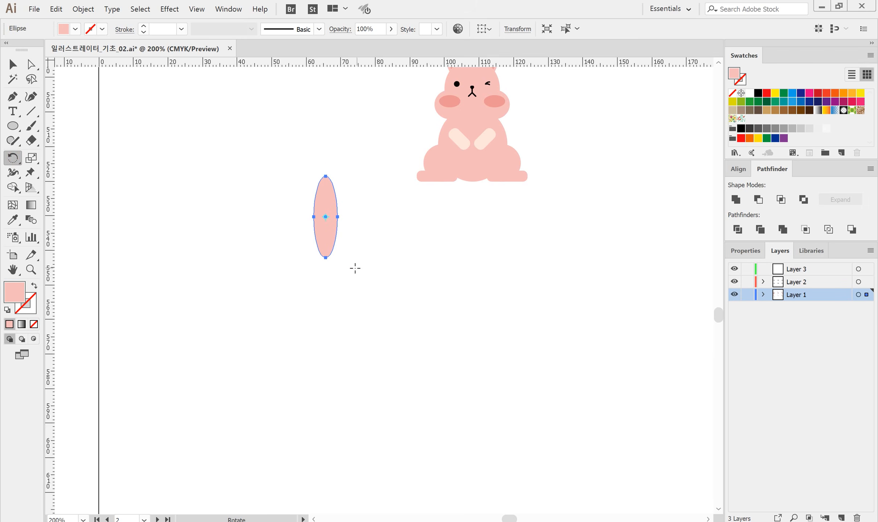
pyautogui.keyDown('alt'); pyautogui.click(326, 288); pyautogui.keyUp('alt')
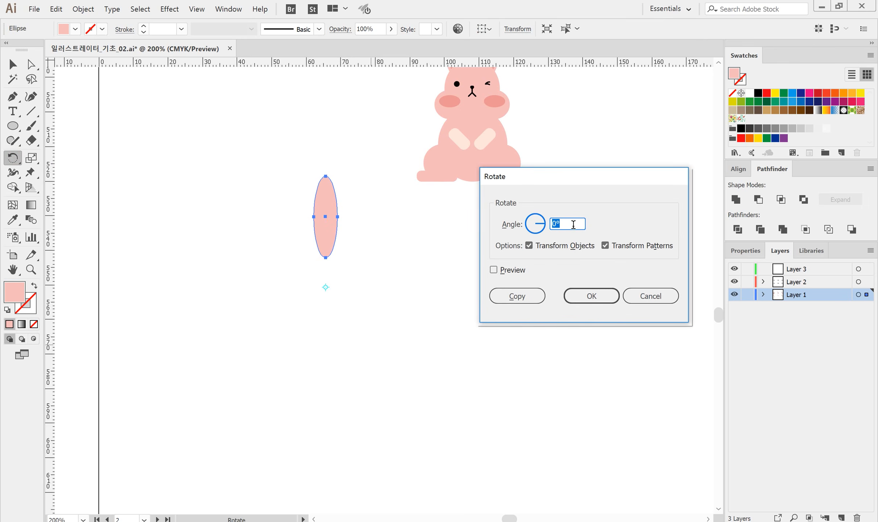
pyautogui.write('30')
pyautogui.click(517, 296)
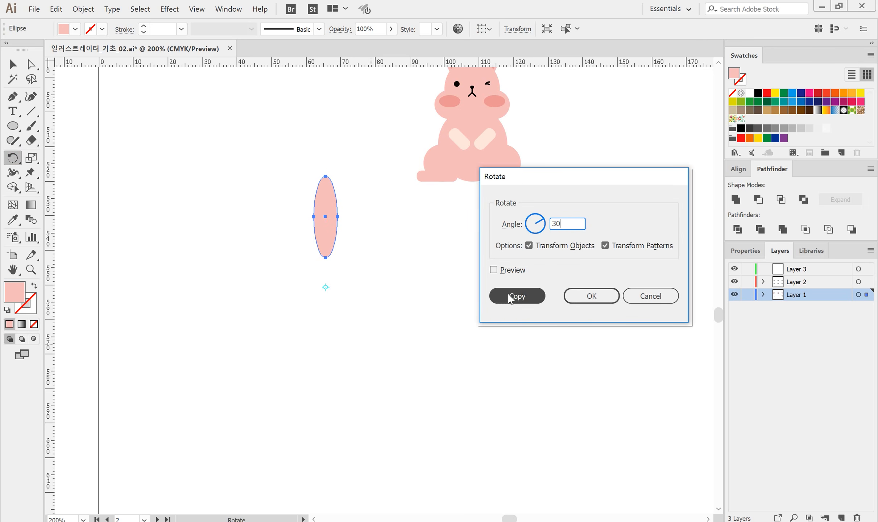
# Repeat the 30-degree rotated copy with Transform Again to complete a ring of twelve separate petals.
pyautogui.hotkey('ctrl', 'd')
pyautogui.hotkey('ctrl', 'd')
pyautogui.hotkey('ctrl', 'd')
pyautogui.hotkey('ctrl', 'd')
pyautogui.hotkey('ctrl', 'd')
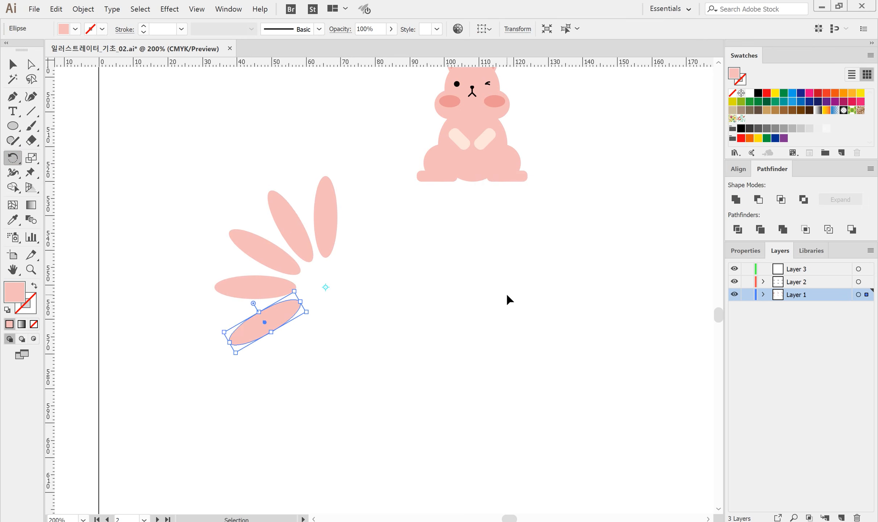
pyautogui.hotkey('ctrl', 'd')
pyautogui.hotkey('ctrl', 'd')
pyautogui.hotkey('ctrl', 'd')
pyautogui.hotkey('ctrl', 'd')
pyautogui.hotkey('ctrl', 'd')
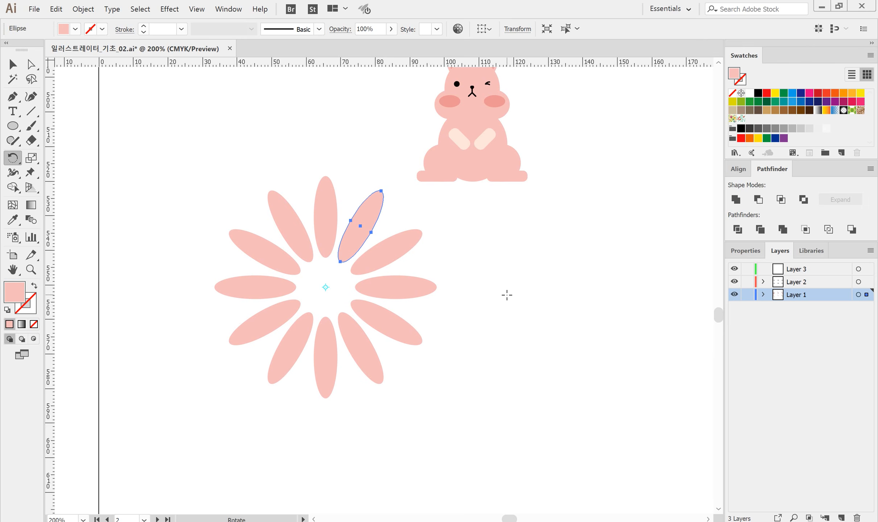
# Draw a new vertical ellipse about 7.9 mm wide and 16.4 mm high in the empty area right of the petal ring.
pyautogui.moveTo(555, 249); pyautogui.dragTo(418, 241)
pyautogui.keyDown('ctrl'); pyautogui.click(464, 235); pyautogui.keyUp('ctrl')
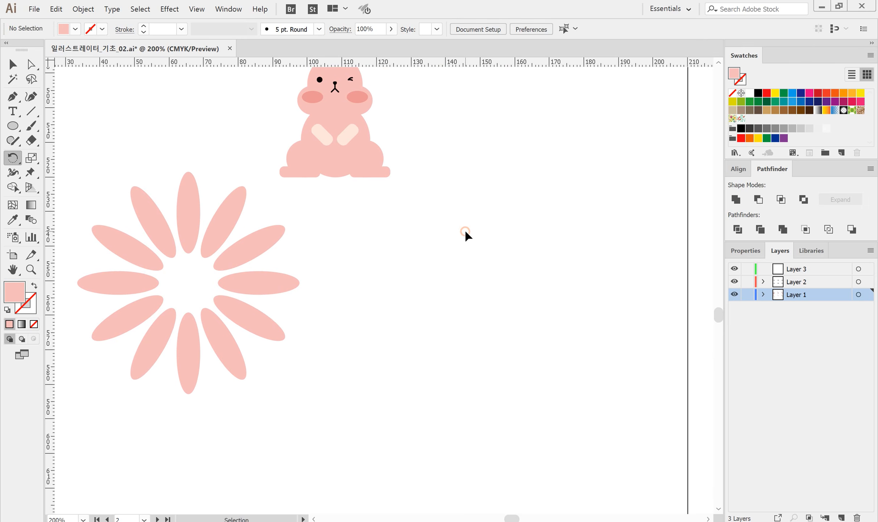
pyautogui.click(13, 126)
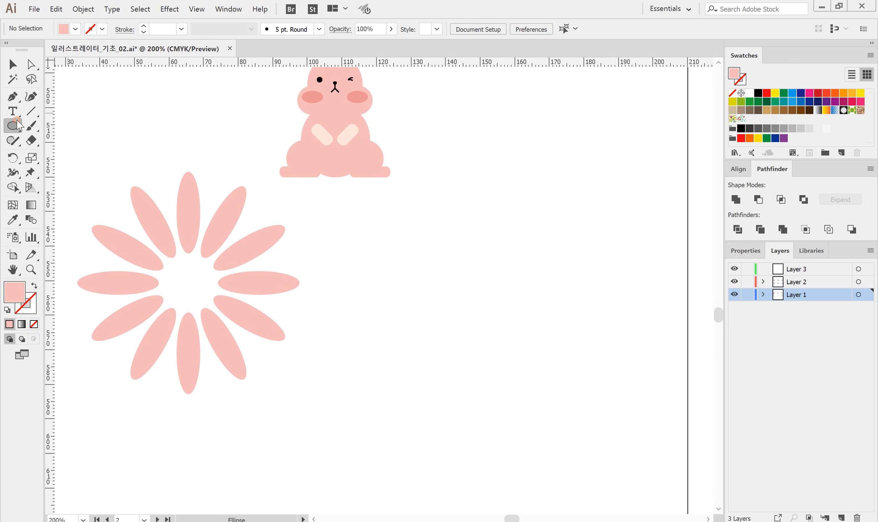
pyautogui.moveTo(480, 226)
pyautogui.mouseDown()
pyautogui.moveTo(503, 254)
pyautogui.moveTo(508, 282)
pyautogui.mouseUp()
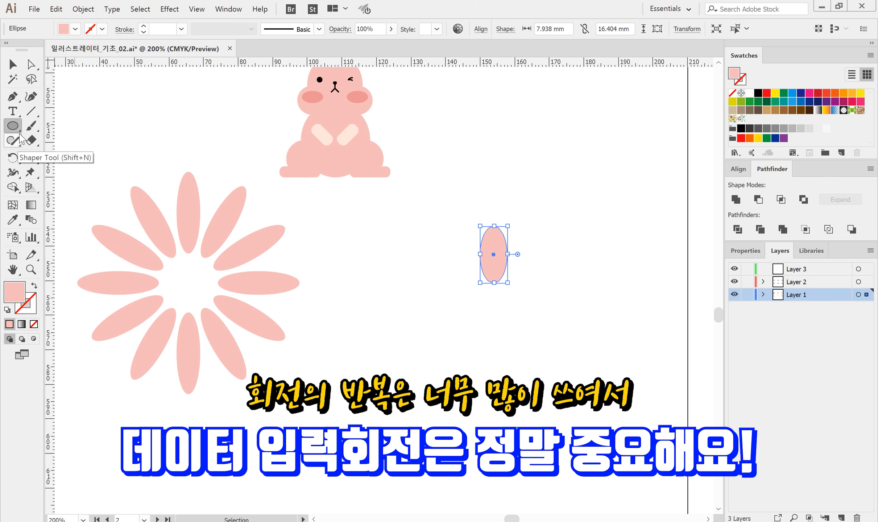
# Make a copy of the small ellipse rotated by 30 degrees about its bottom anchor point.
pyautogui.click(13, 158)
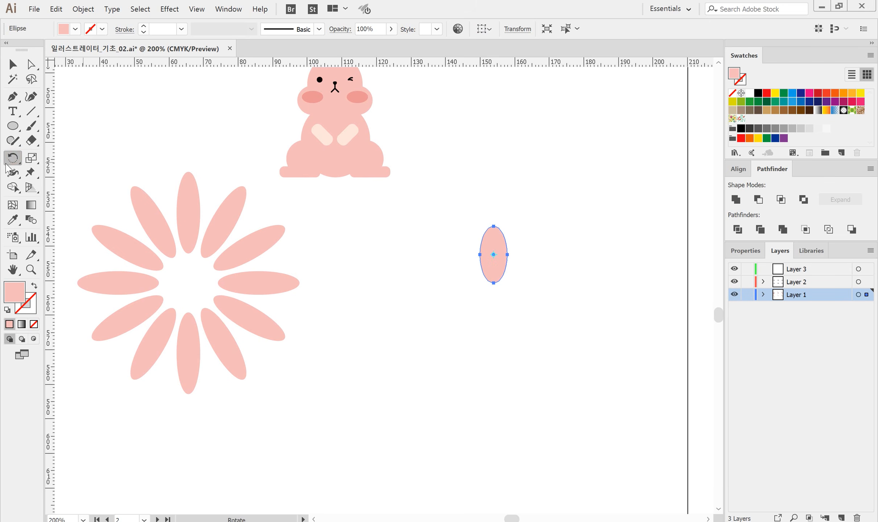
pyautogui.keyDown('alt'); pyautogui.click(494, 283); pyautogui.keyUp('alt')
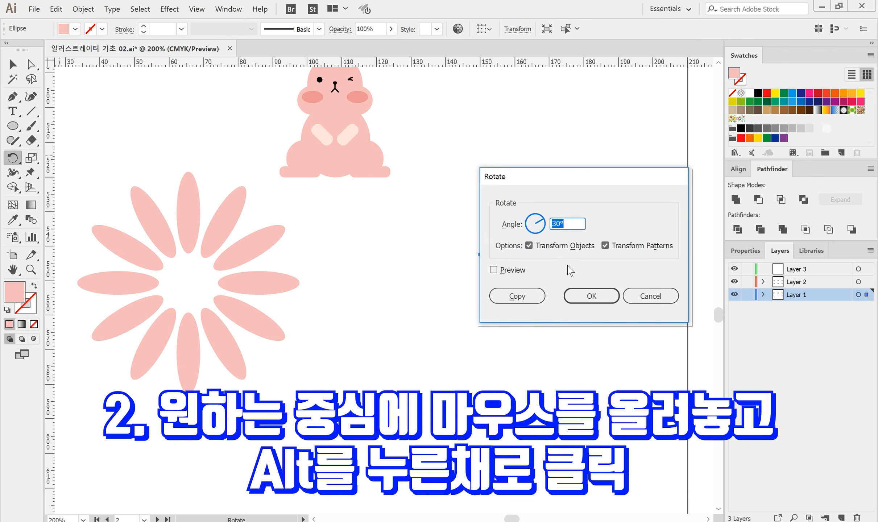
pyautogui.click(521, 296)
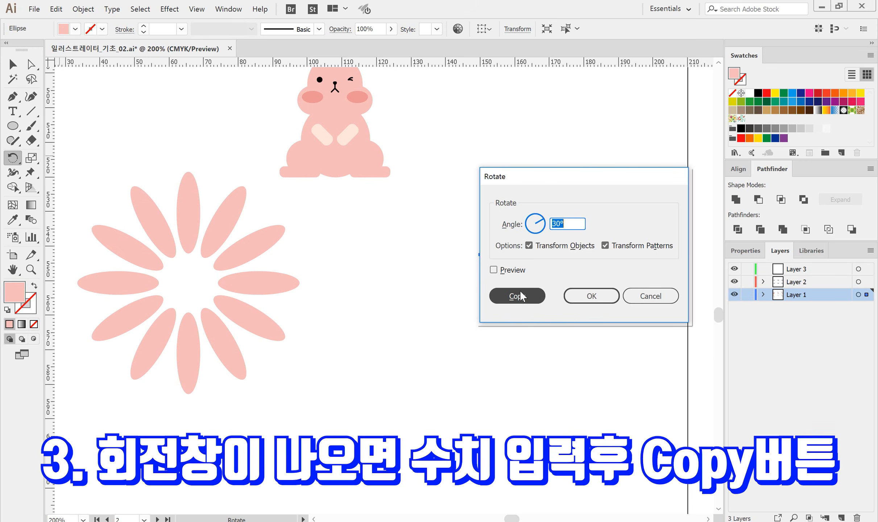
pyautogui.click(522, 295)
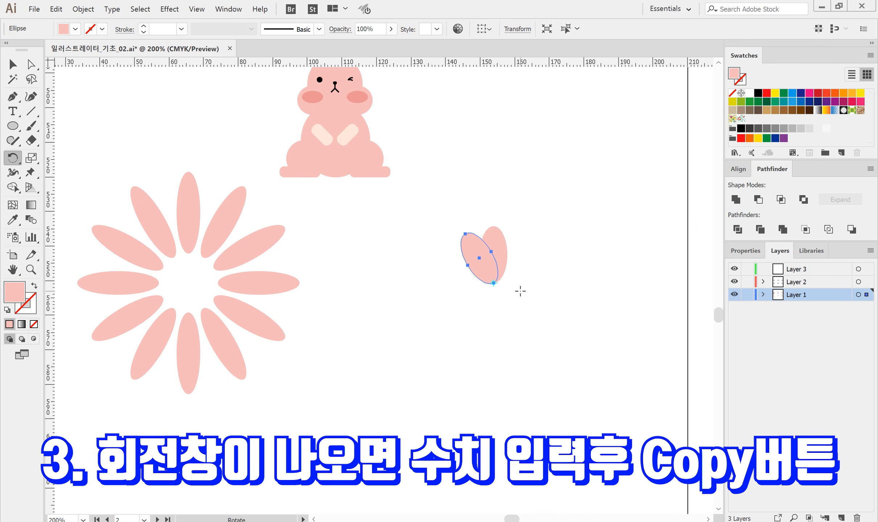
# Repeat the 30-degree rotated copy with Transform Again to complete a closed twelve-petal flower, and deselect it.
pyautogui.hotkey('ctrl', 'd')
pyautogui.hotkey('ctrl', 'd')
pyautogui.hotkey('ctrl', 'd')
pyautogui.hotkey('ctrl', 'd')
pyautogui.hotkey('ctrl', 'd')
pyautogui.hotkey('ctrl', 'd')
pyautogui.hotkey('ctrl', 'd')
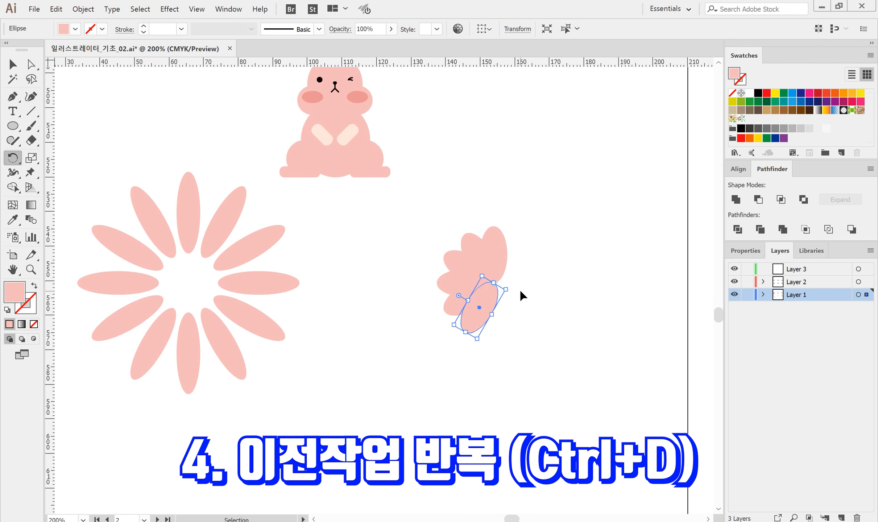
pyautogui.hotkey('ctrl', 'd')
pyautogui.hotkey('ctrl', 'd')
pyautogui.hotkey('ctrl', 'd')
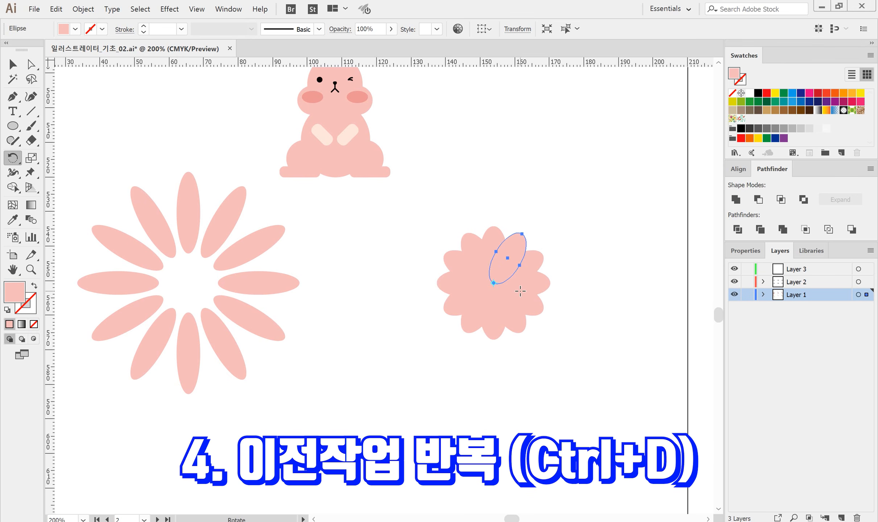
pyautogui.click(13, 64)
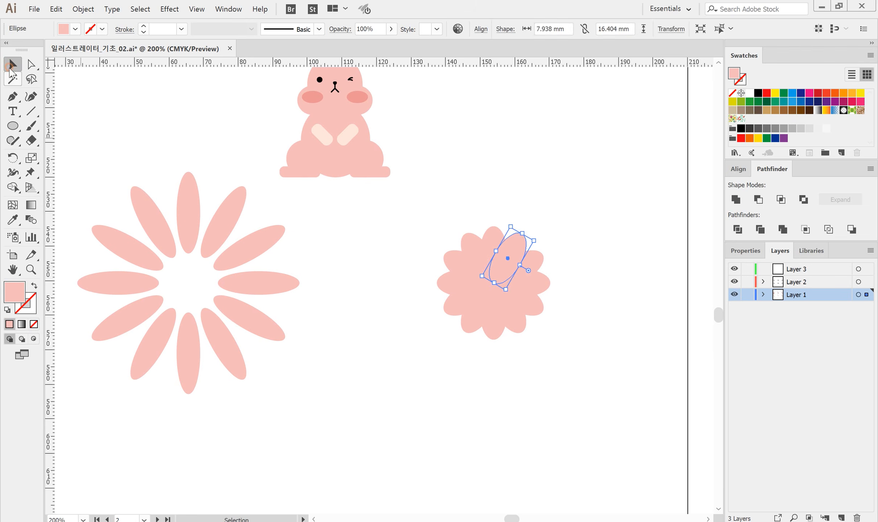
pyautogui.click(295, 239)
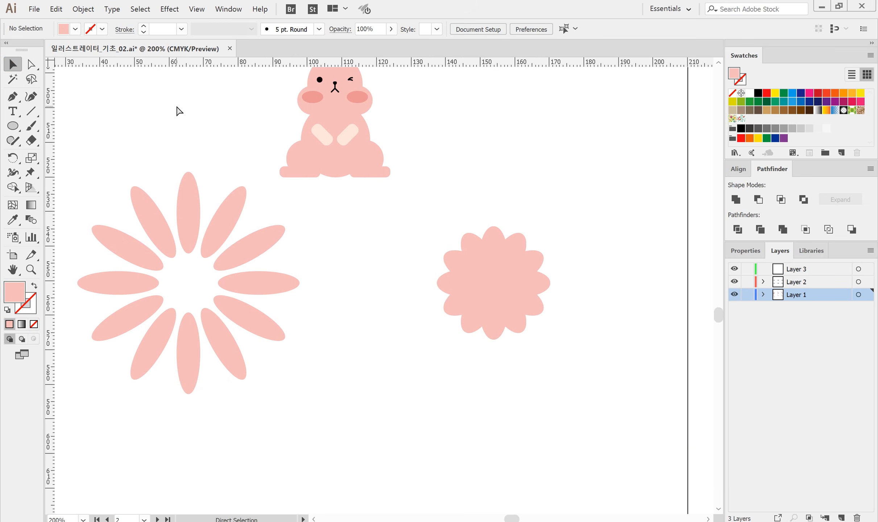
# Go to the Reflect lesson page and examine the four mirrored rabbits up close.
pyautogui.hotkey('ctrl', '0')
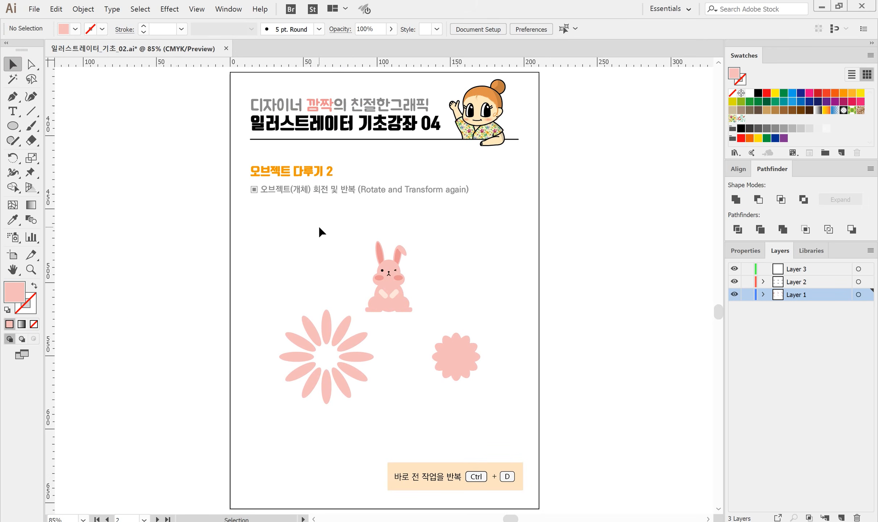
pyautogui.press('space')
pyautogui.moveTo(492, 167); pyautogui.dragTo(247, 312)
pyautogui.moveTo(488, 182); pyautogui.dragTo(316, 430)
pyautogui.moveTo(600, 229); pyautogui.dragTo(367, 299)
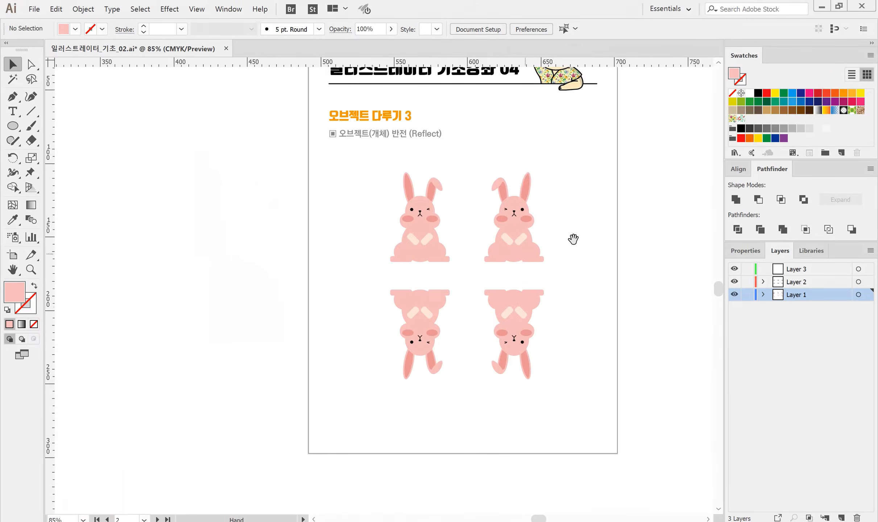
pyautogui.moveTo(573, 239); pyautogui.dragTo(490, 269)
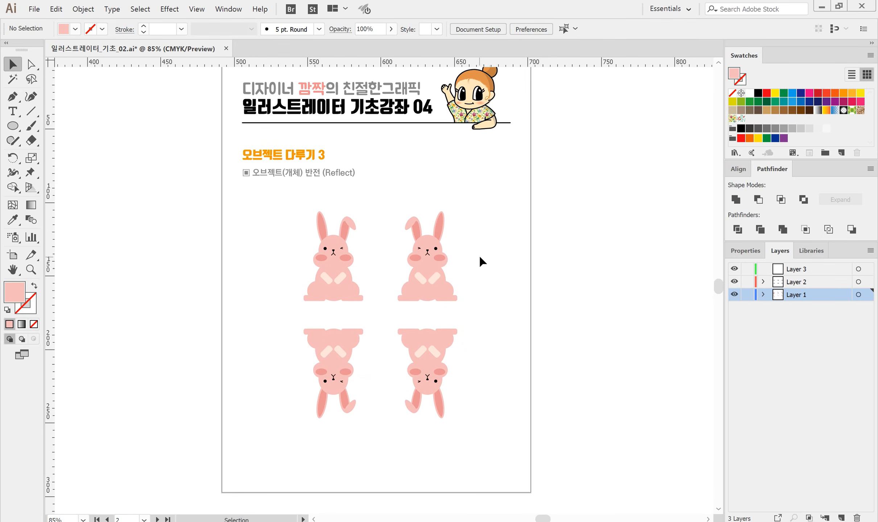
pyautogui.hotkey('ctrl', '+')
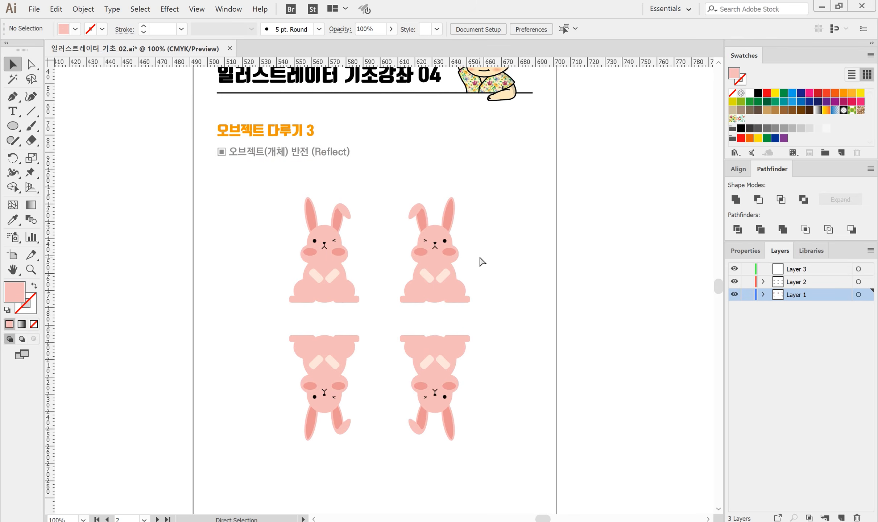
pyautogui.press('space')
pyautogui.moveTo(445, 277); pyautogui.dragTo(487, 220)
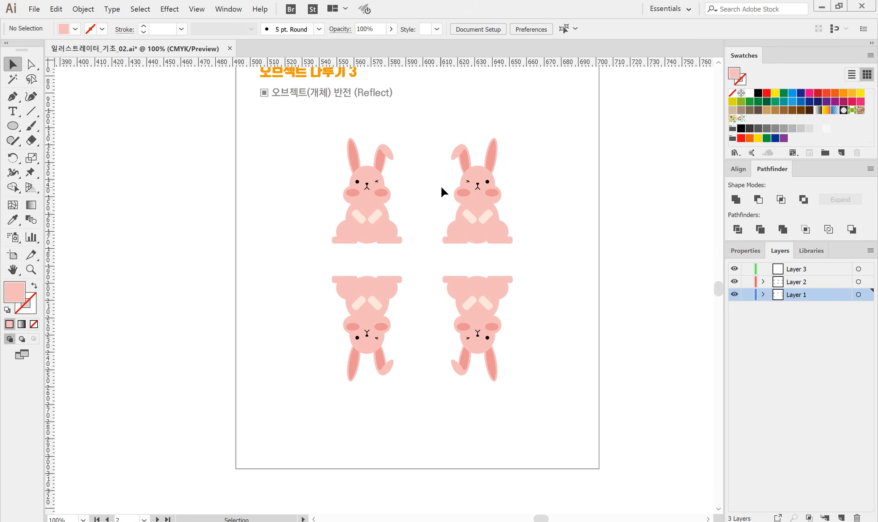
pyautogui.hotkey('ctrl', '+')
pyautogui.hotkey('ctrl', '+')
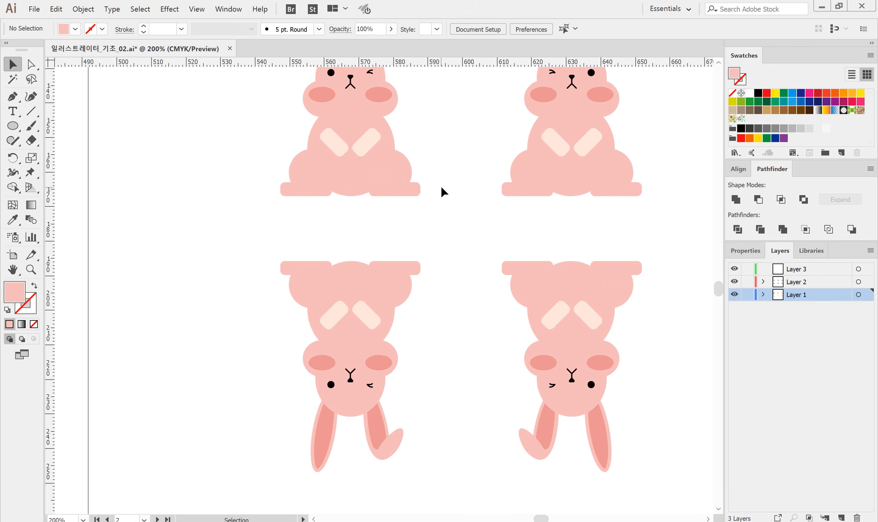
pyautogui.scroll(4, 441, 187)
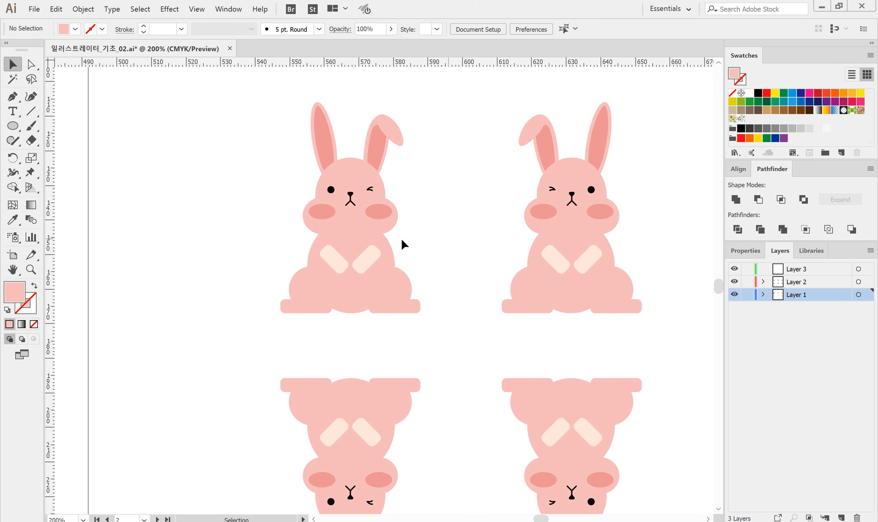
pyautogui.click(384, 232)
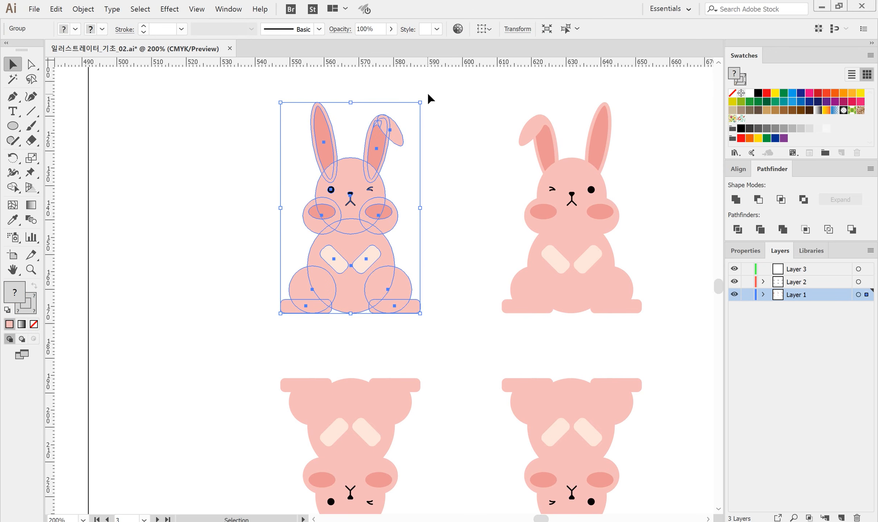
pyautogui.moveTo(427, 97); pyautogui.dragTo(417, 145)
pyautogui.hotkey('ctrl', 'z')
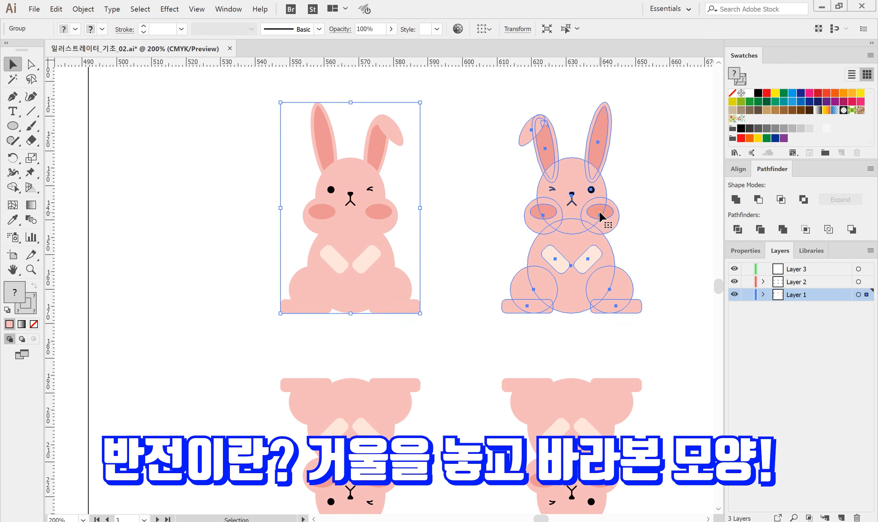
# Delete the three mirrored rabbits on the Reflect page, leaving only the original upright one.
pyautogui.click(609, 221)
pyautogui.press('Delete')
pyautogui.click(597, 414)
pyautogui.press('Delete')
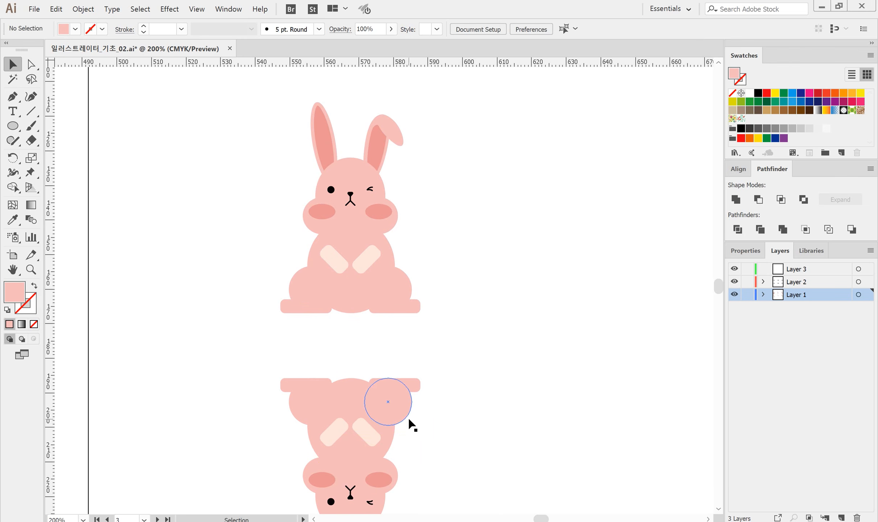
pyautogui.click(398, 421)
pyautogui.press('Delete')
# Reflect the remaining rabbit freehand about its own centre with the Reflect Tool, first sideways and then upside down.
pyautogui.click(376, 251)
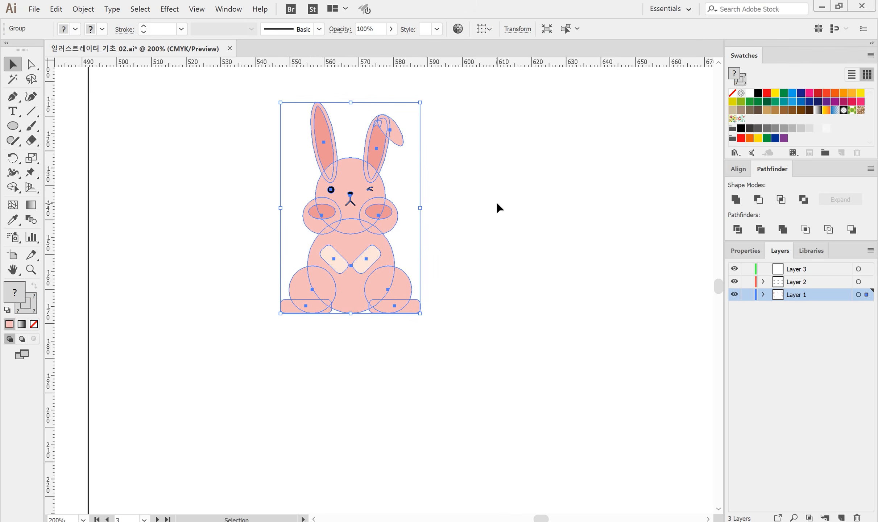
pyautogui.click(12, 157)
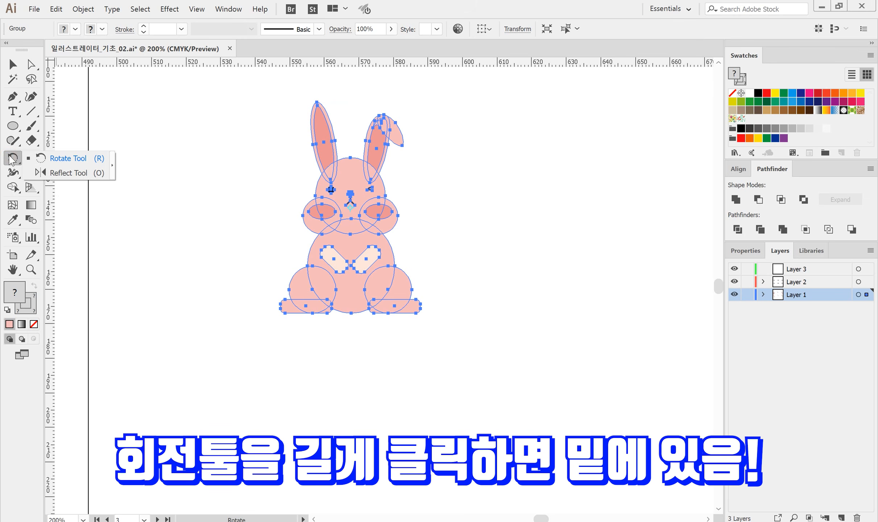
pyautogui.click(70, 173)
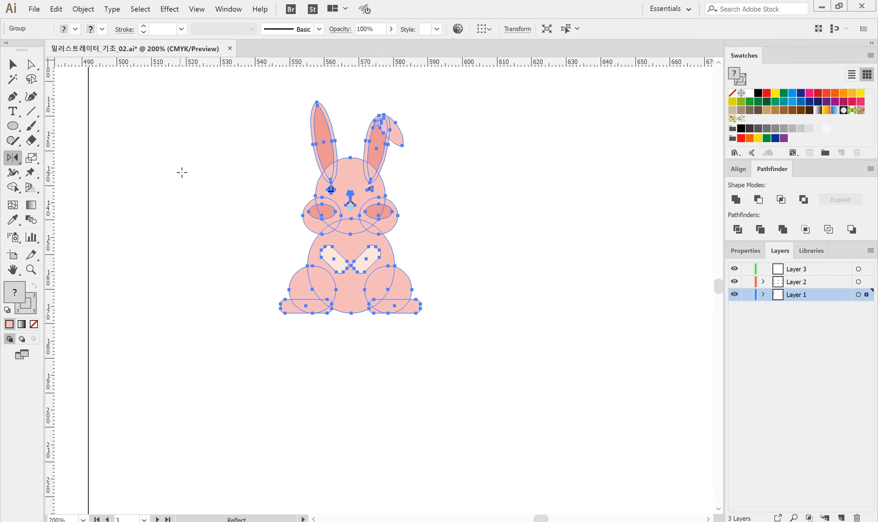
pyautogui.moveTo(236, 204); pyautogui.dragTo(577, 204)
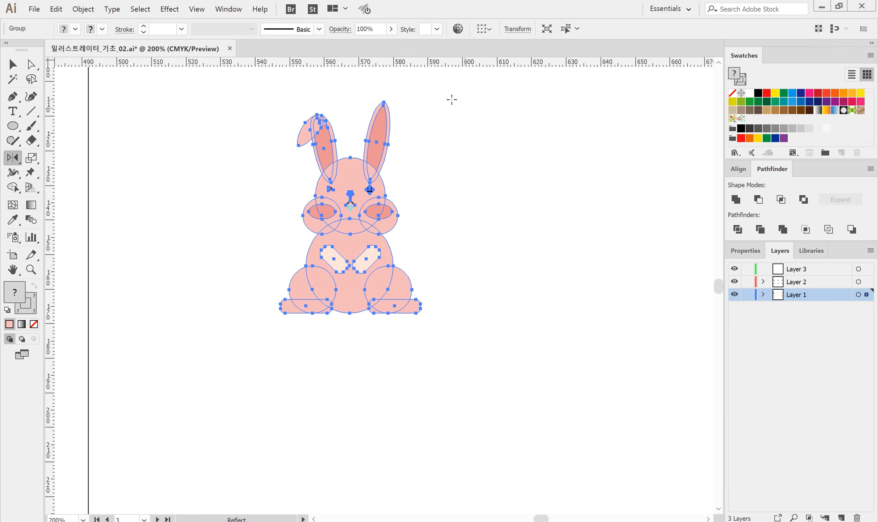
pyautogui.moveTo(346, 91); pyautogui.dragTo(348, 360)
pyautogui.moveTo(346, 356); pyautogui.dragTo(347, 375)
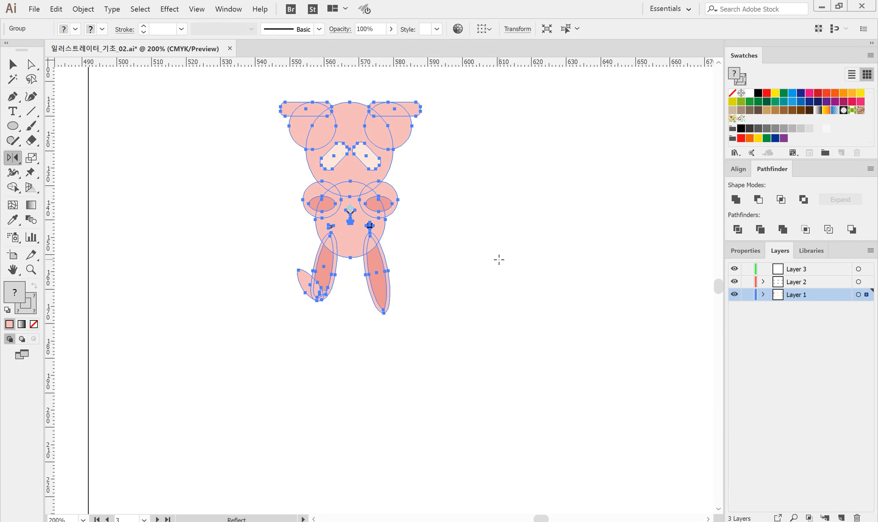
# Undo both freehand reflections of the rabbit and return to the Selection tool.
pyautogui.hotkey('ctrl', 'z')
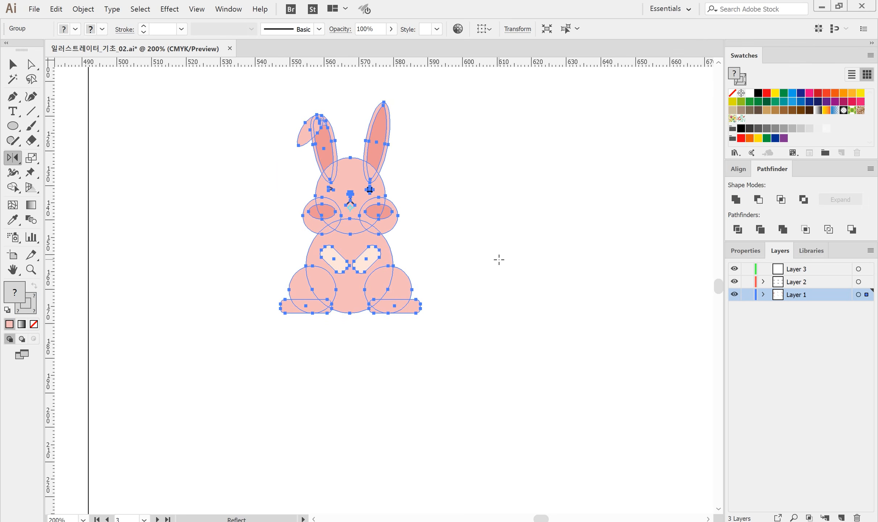
pyautogui.hotkey('ctrl', 'z')
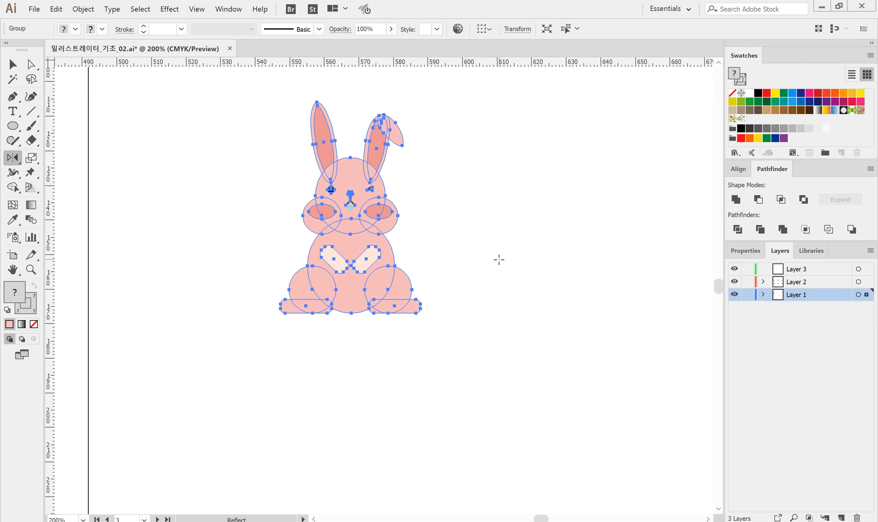
pyautogui.press('v')
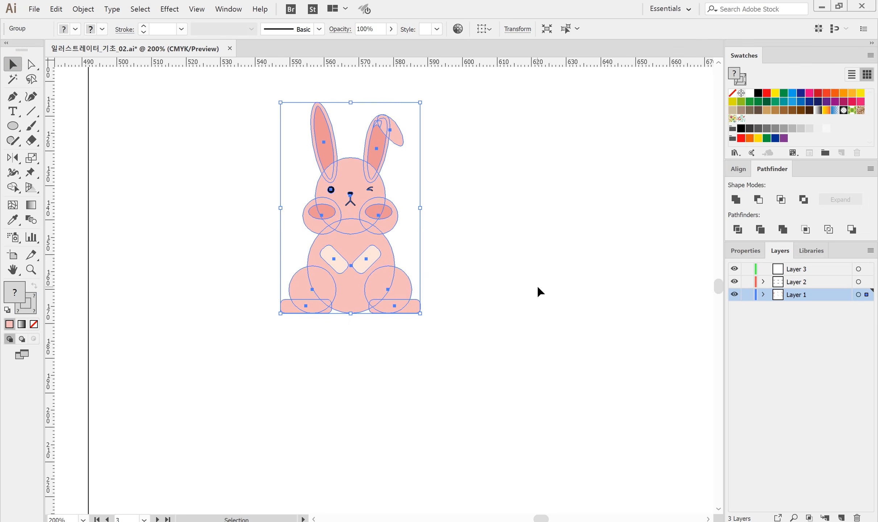
# Try freehand reflections of the rabbit about a point to its right and then one below its feet, and undo both.
pyautogui.click(12, 158)
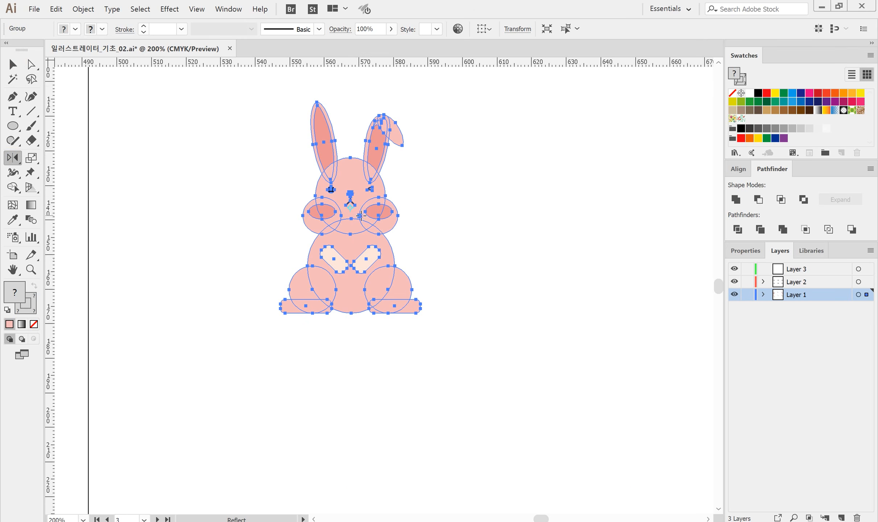
pyautogui.click(445, 207)
pyautogui.moveTo(240, 226); pyautogui.dragTo(623, 218)
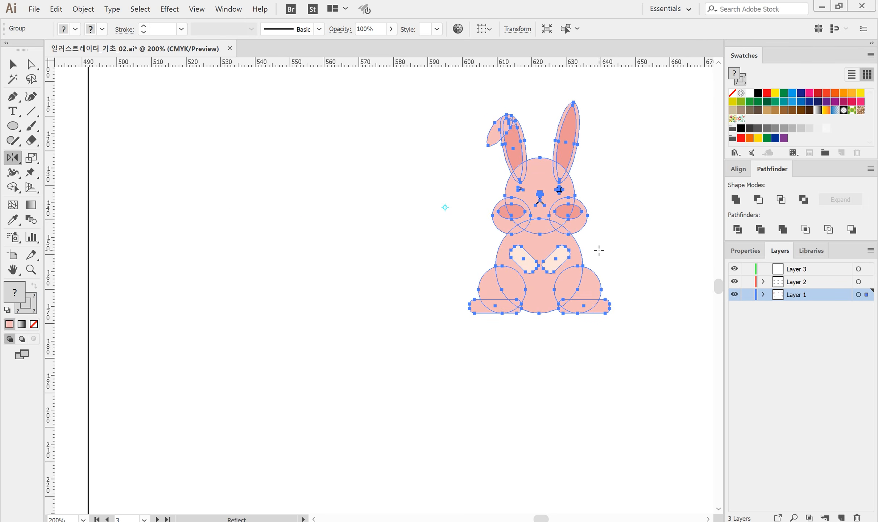
pyautogui.click(541, 359)
pyautogui.moveTo(539, 222); pyautogui.dragTo(546, 458)
pyautogui.hotkey('ctrl', 'z')
pyautogui.hotkey('ctrl', 'z')
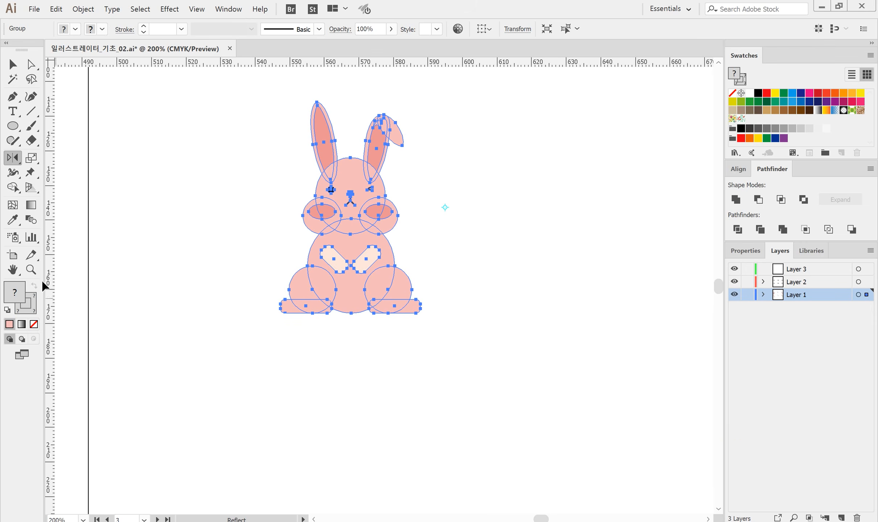
# Set up a reflection of the rabbit across the vertical axis about a point to its right, with the preview on.
pyautogui.keyDown('alt'); pyautogui.click(445, 207); pyautogui.keyUp('alt')
pyautogui.moveTo(442, 173); pyautogui.dragTo(638, 126)
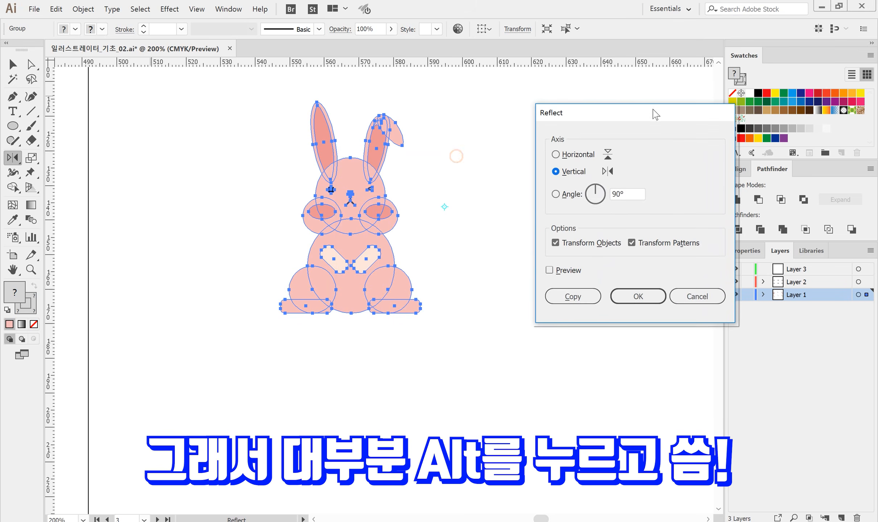
pyautogui.click(574, 156)
pyautogui.click(562, 172)
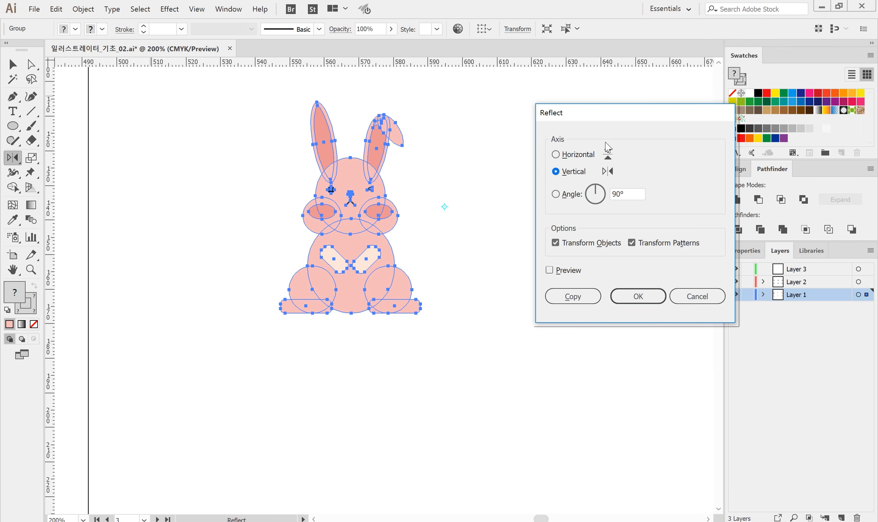
pyautogui.moveTo(602, 118); pyautogui.dragTo(729, 105)
pyautogui.click(675, 255)
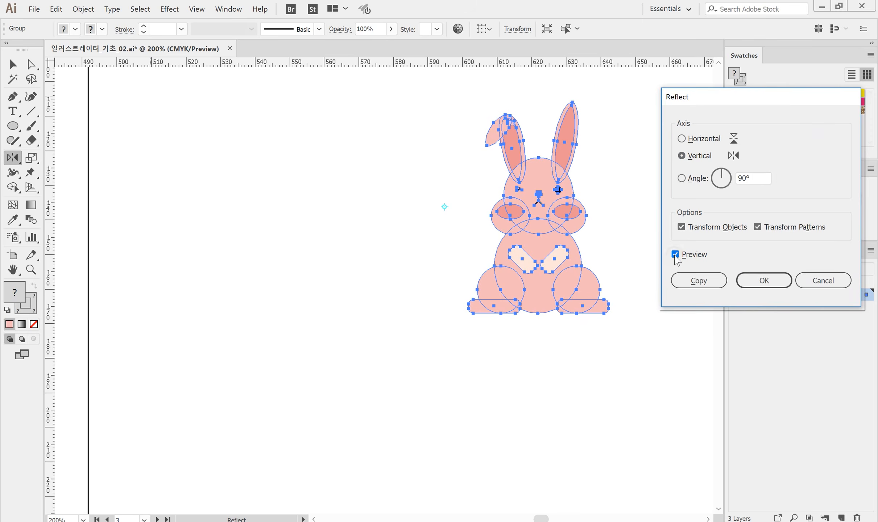
# Compare the reflection with and without preview, and create the mirrored rabbit as a copy beside the original.
pyautogui.click(675, 255)
pyautogui.click(675, 255)
pyautogui.click(675, 255)
pyautogui.click(676, 254)
pyautogui.click(675, 254)
pyautogui.click(676, 255)
pyautogui.click(675, 255)
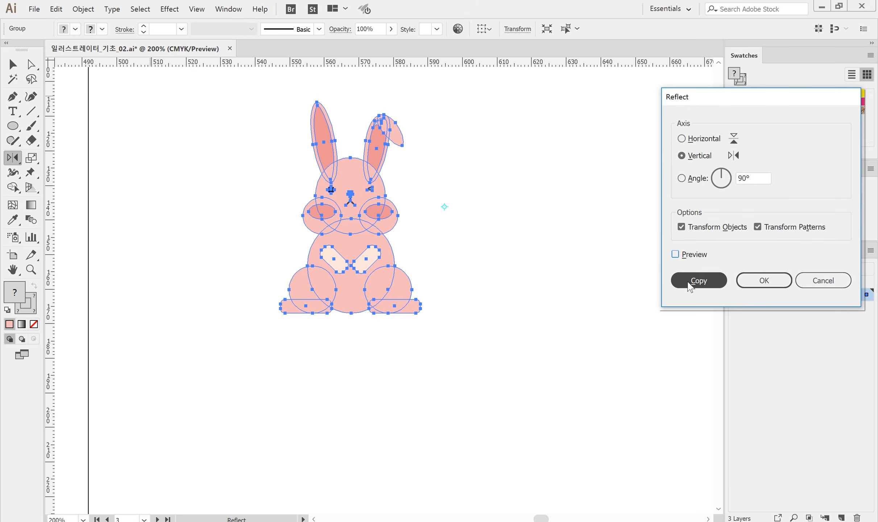
pyautogui.click(675, 255)
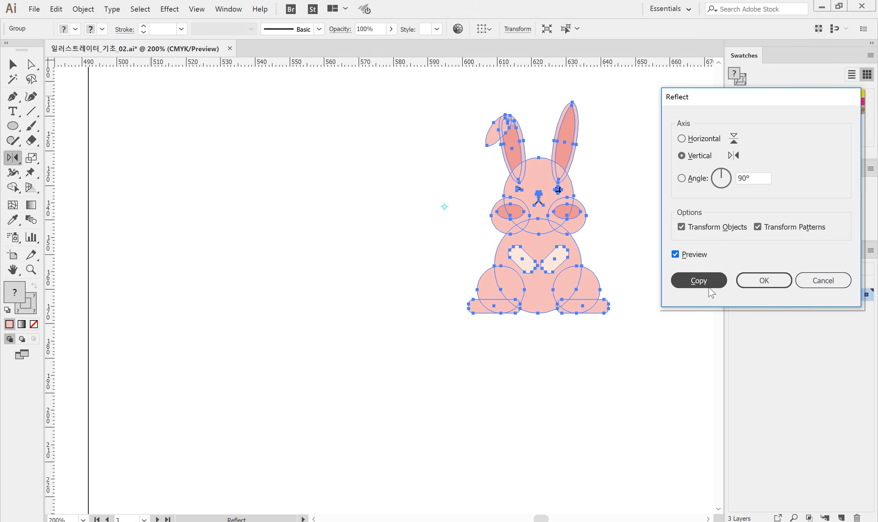
pyautogui.click(699, 281)
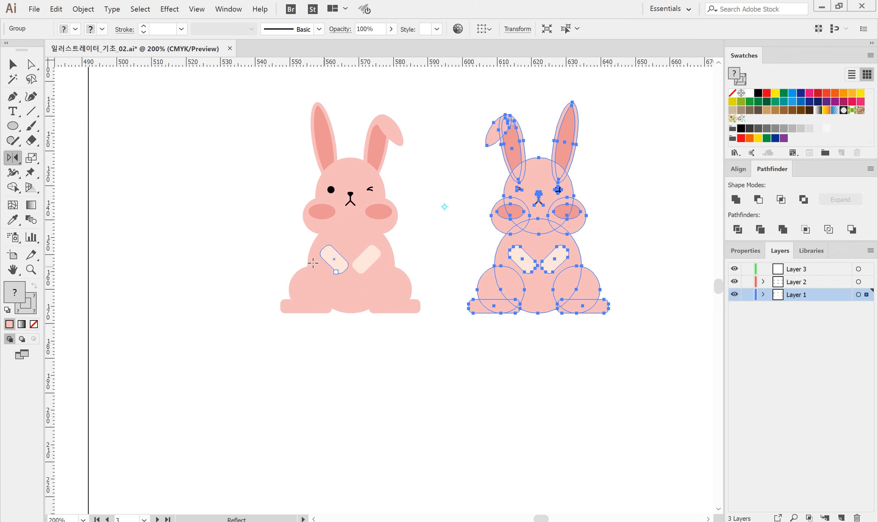
# Reflect both rabbits across the horizontal axis about a point below and between them, as upside-down copies, and clear the selection.
pyautogui.press('v')
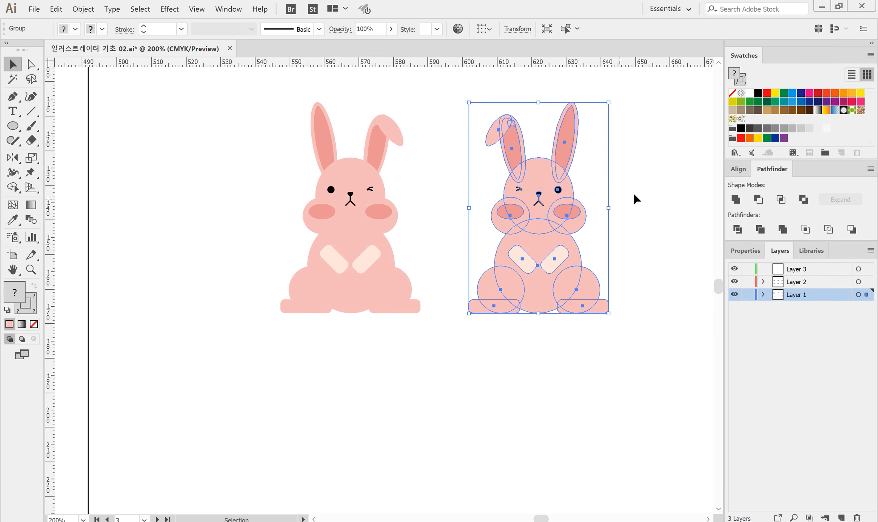
pyautogui.click(635, 198)
pyautogui.moveTo(394, 216); pyautogui.dragTo(365, 188)
pyautogui.hotkey('ctrl', 'a')
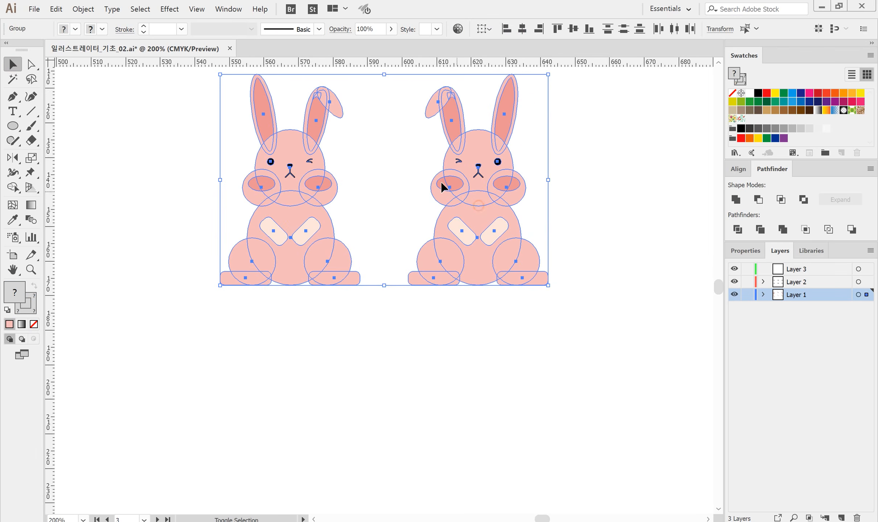
pyautogui.click(13, 158)
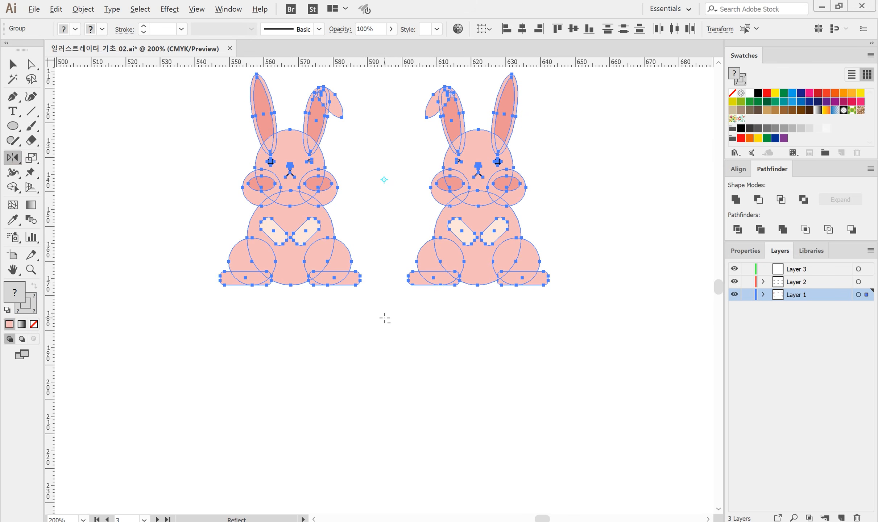
pyautogui.keyDown('alt'); pyautogui.click(384, 318); pyautogui.keyUp('alt')
pyautogui.click(693, 139)
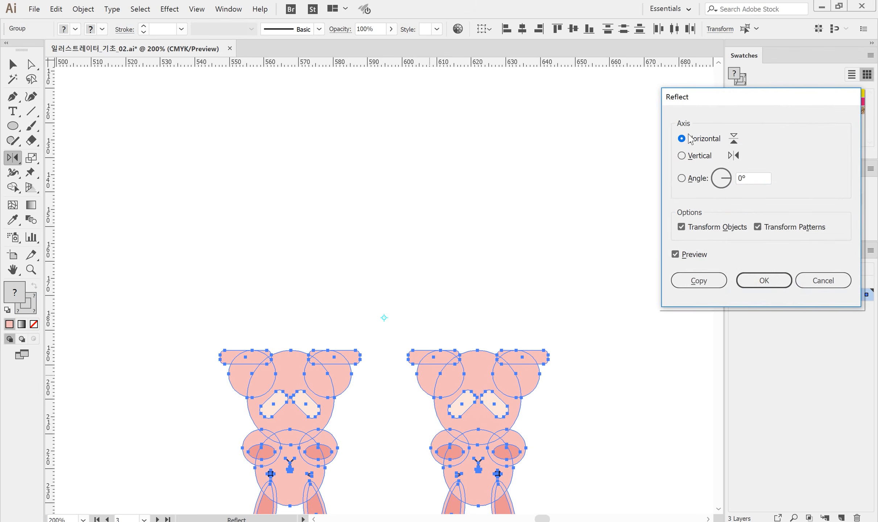
pyautogui.click(700, 280)
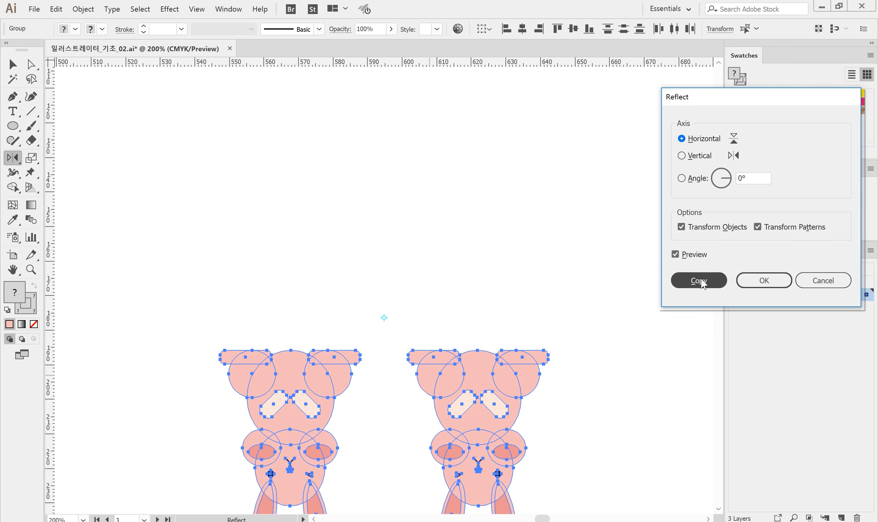
pyautogui.scroll(-5, 629, 252)
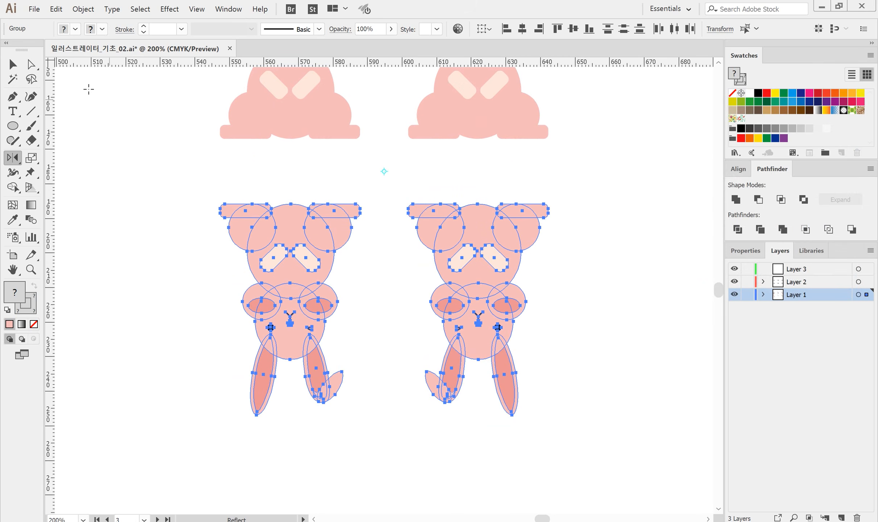
pyautogui.click(13, 69)
pyautogui.click(165, 110)
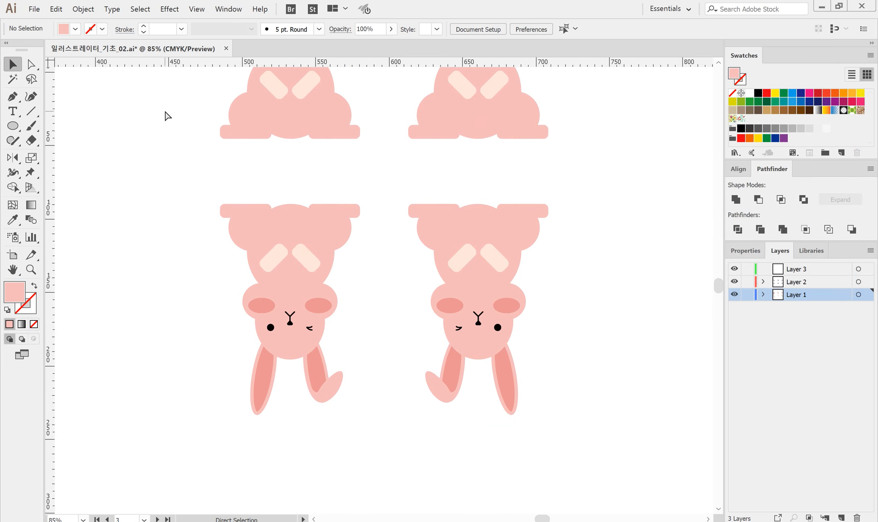
pyautogui.hotkey('ctrl', '0')
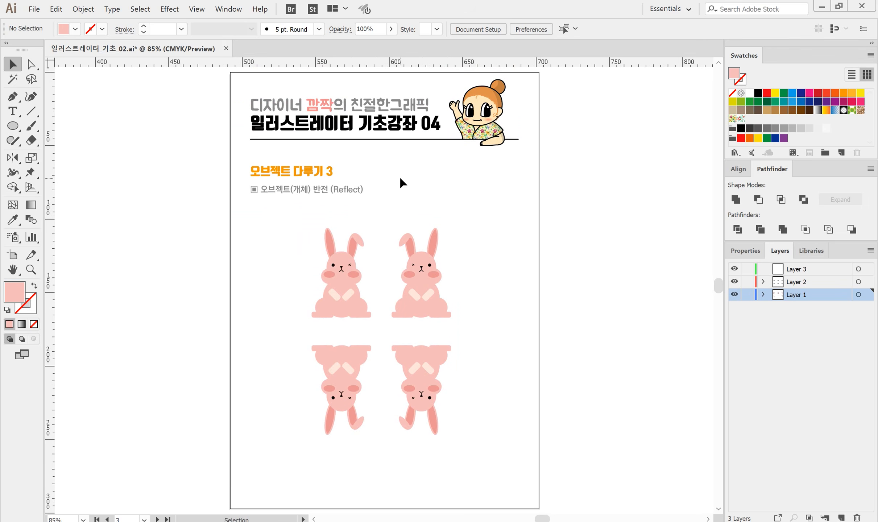
# Select the rabbit on the Shear lesson page and activate the Shear tool.
pyautogui.scroll(-12, 383, 137)
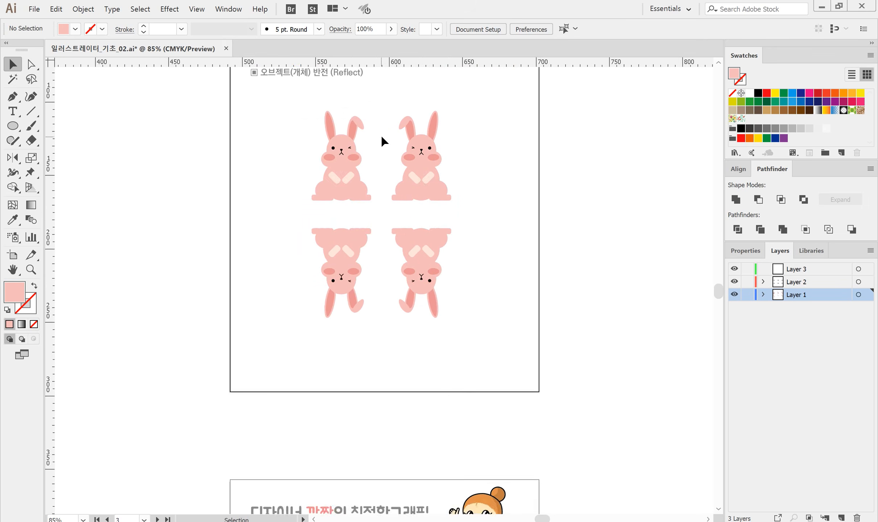
pyautogui.scroll(-4, 382, 139)
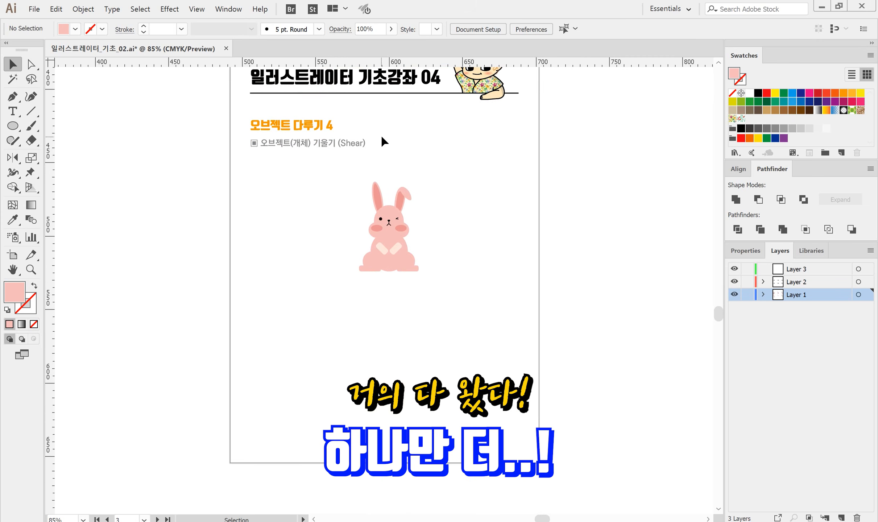
pyautogui.click(388, 203)
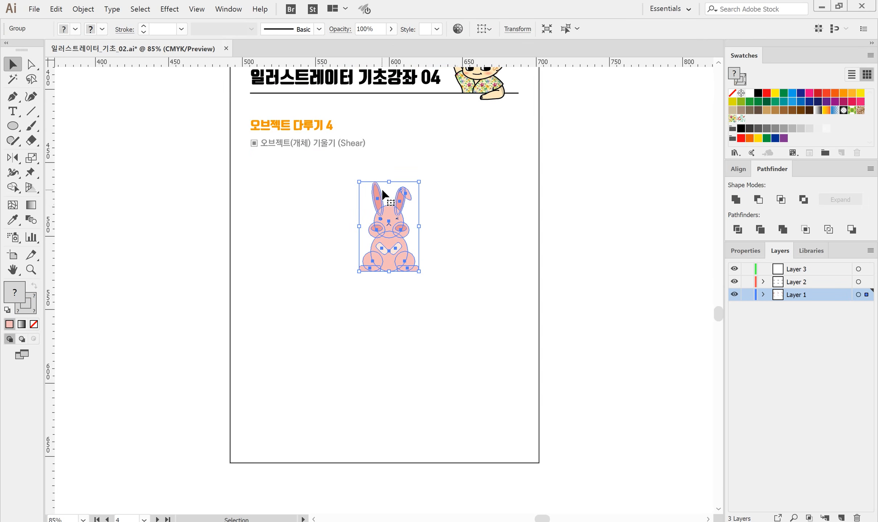
pyautogui.click(34, 159)
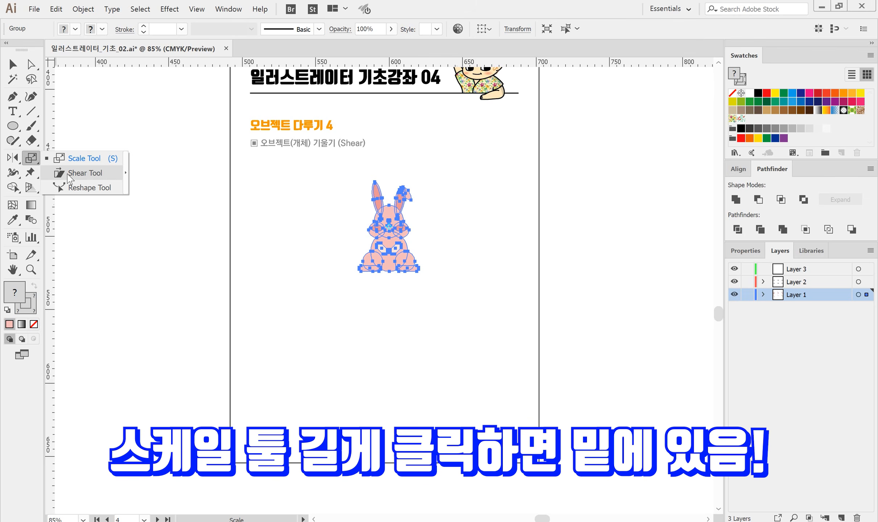
pyautogui.click(107, 176)
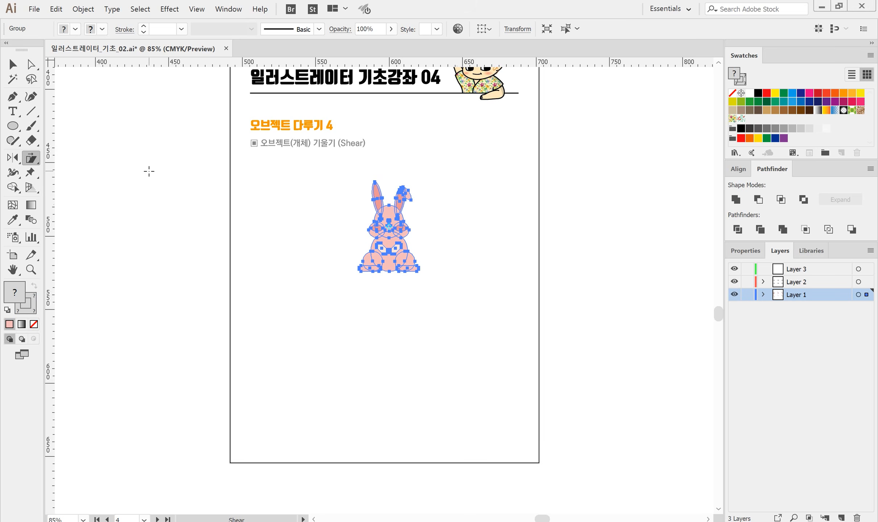
pyautogui.click(13, 157)
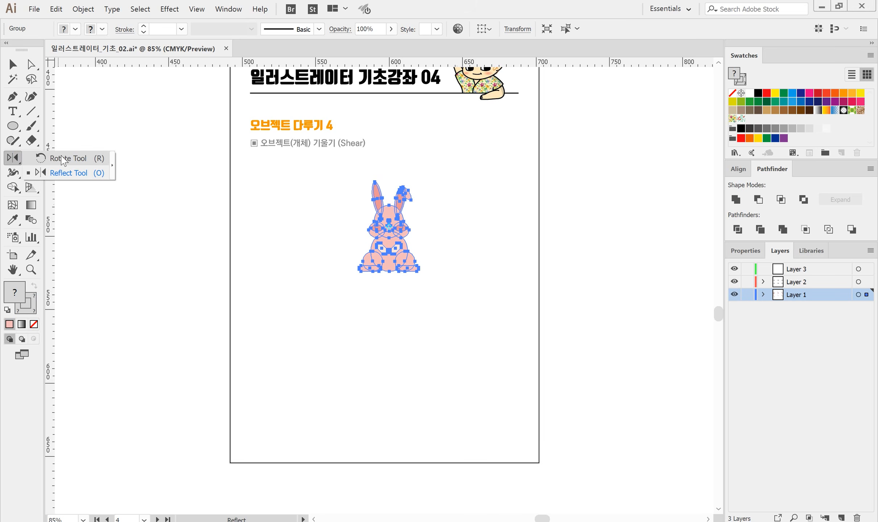
pyautogui.click(31, 158)
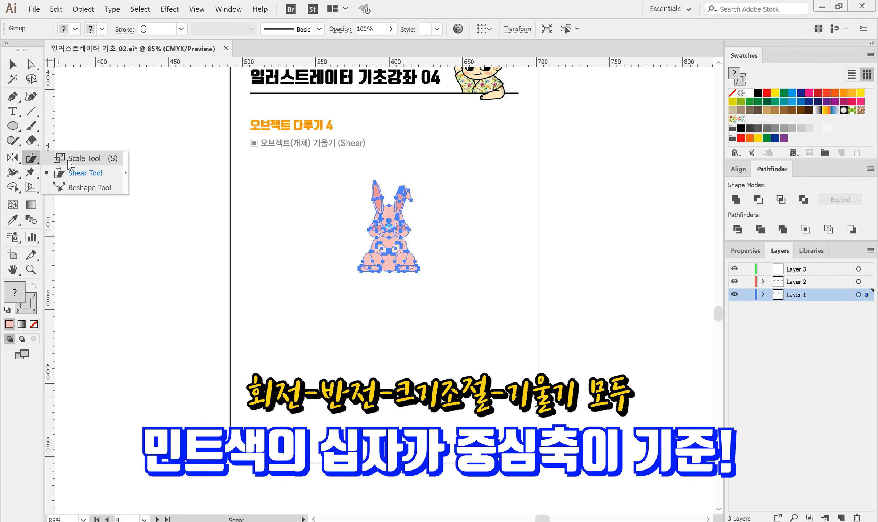
pyautogui.click(69, 173)
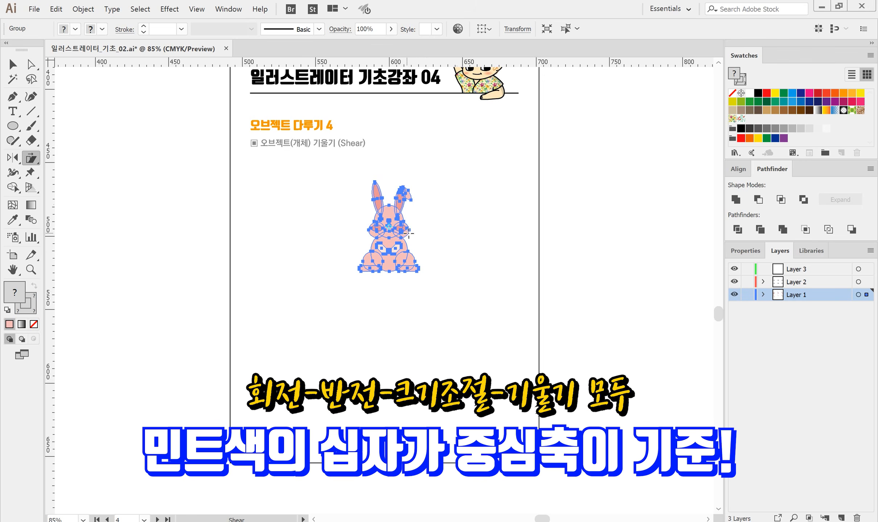
# Try a freehand shear of the rabbit about its own centre and undo it.
pyautogui.press('ctrl')
pyautogui.hotkey('ctrl', '+')
pyautogui.hotkey('ctrl', '+')
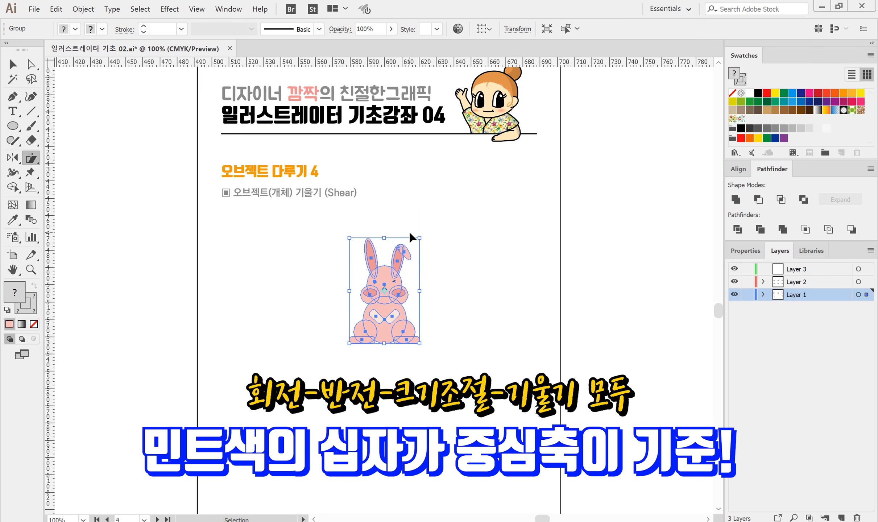
pyautogui.scroll(-2, 467, 243)
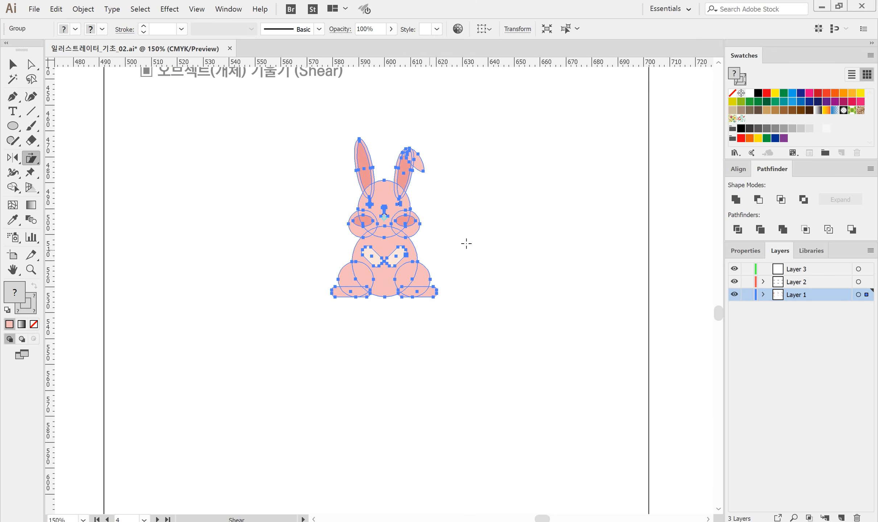
pyautogui.moveTo(431, 219); pyautogui.dragTo(490, 207)
pyautogui.hotkey('ctrl', 'z')
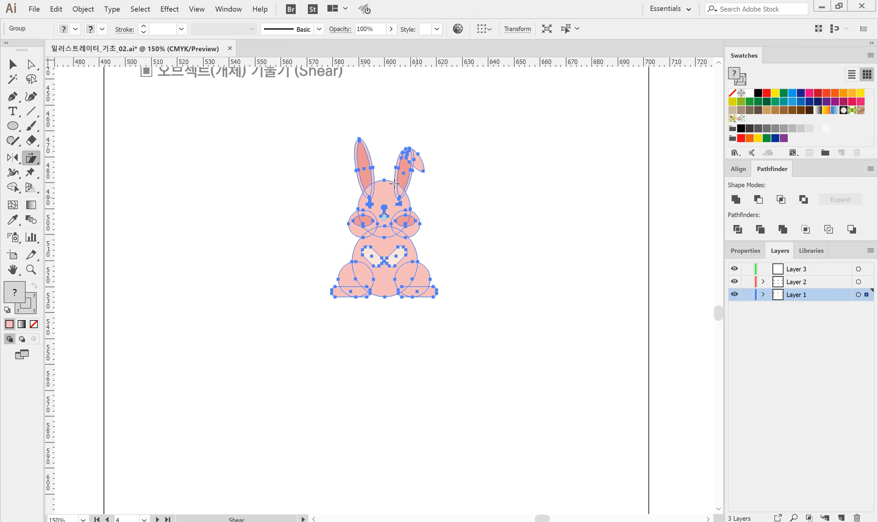
# Set up a 40° shear of the rabbit along the horizontal axis and compare it with and without preview.
pyautogui.doubleClick(30, 158)
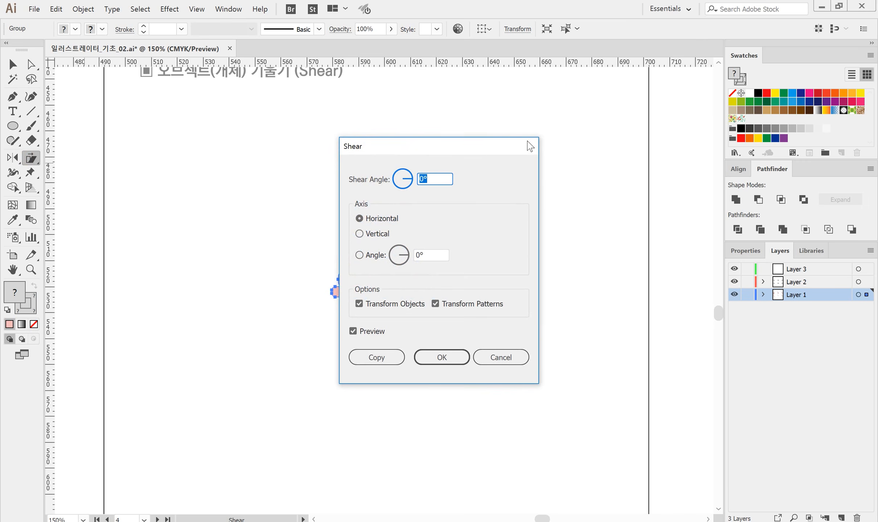
pyautogui.moveTo(508, 143); pyautogui.dragTo(688, 112)
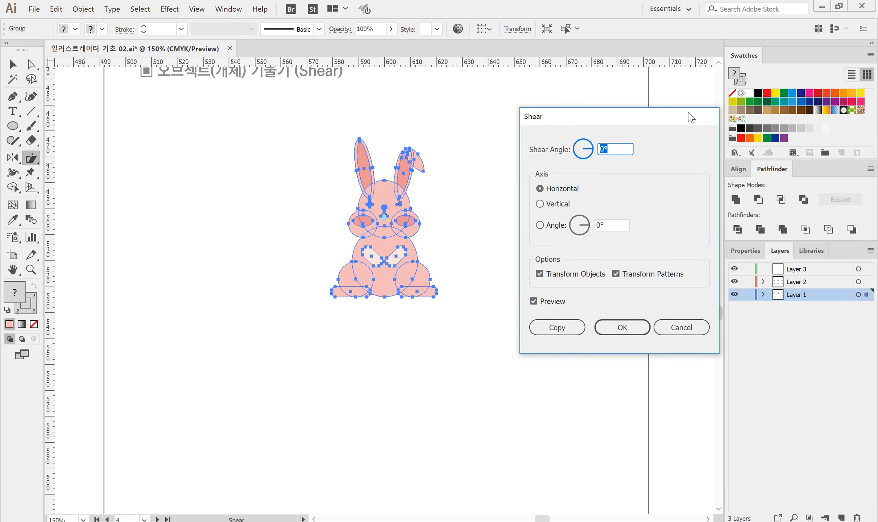
pyautogui.write('3')
pyautogui.write('0')
pyautogui.click(546, 303)
pyautogui.click(546, 303)
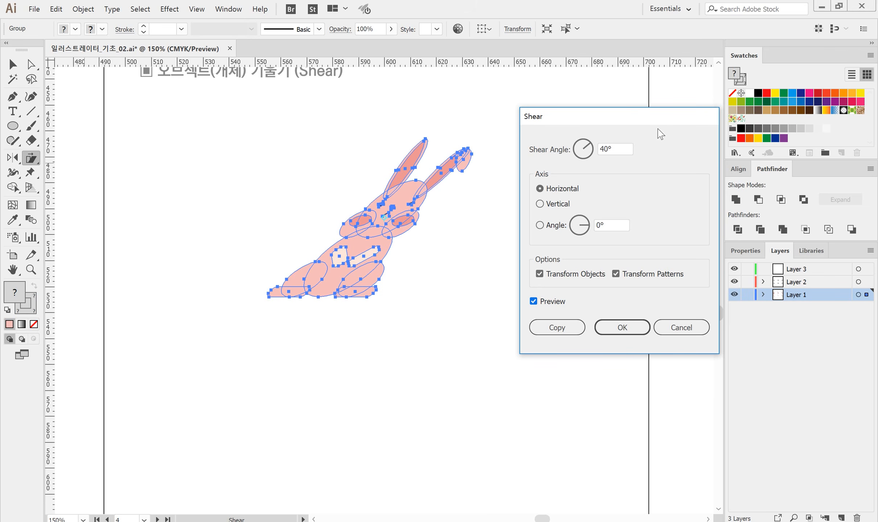
# Shear the rabbit 40° along the vertical axis as a copy and place the copy to the right of the original.
pyautogui.click(540, 204)
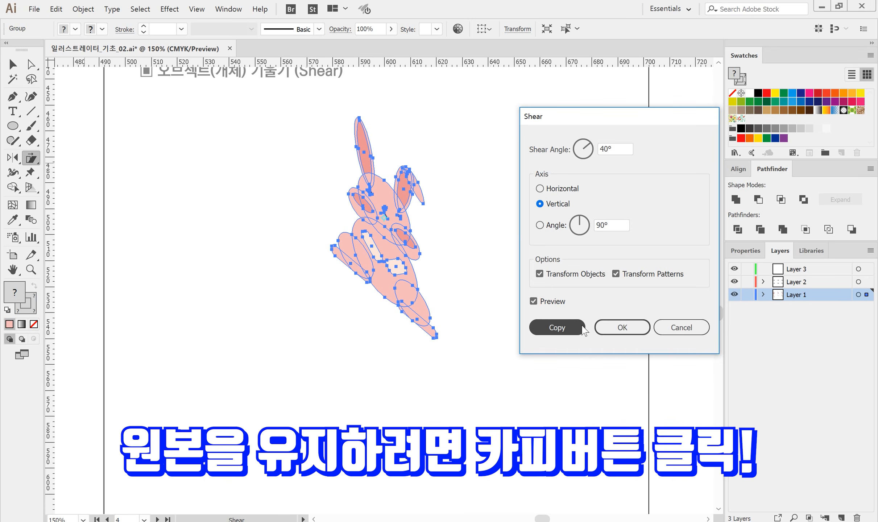
pyautogui.click(584, 329)
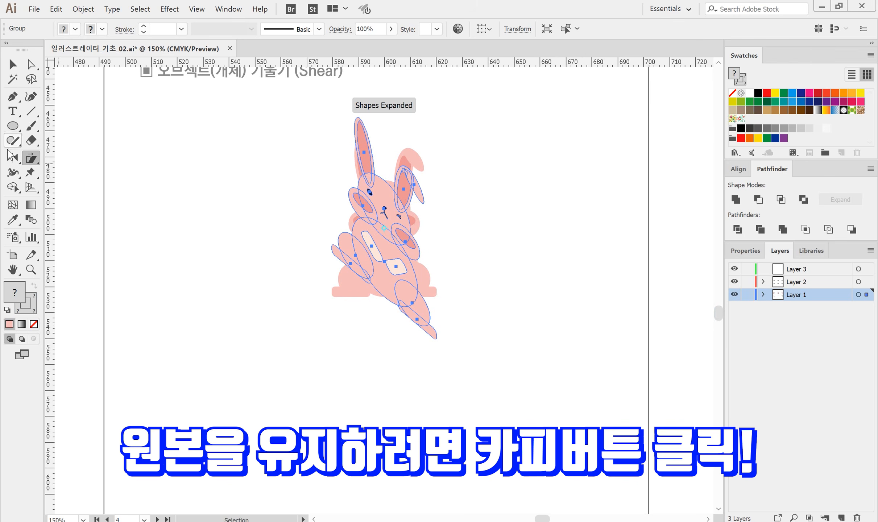
pyautogui.click(19, 69)
pyautogui.click(237, 149)
pyautogui.click(400, 218)
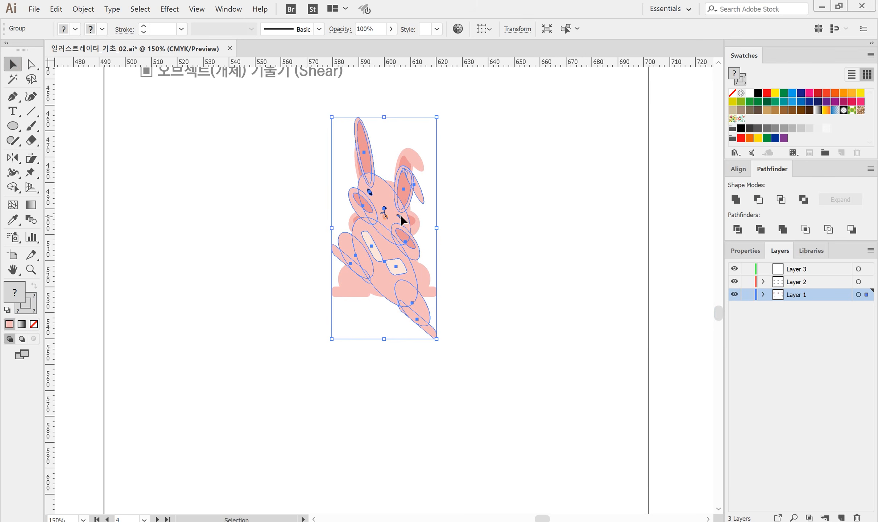
pyautogui.moveTo(400, 217); pyautogui.dragTo(513, 217)
pyautogui.click(491, 327)
pyautogui.click(410, 254)
pyautogui.click(491, 221)
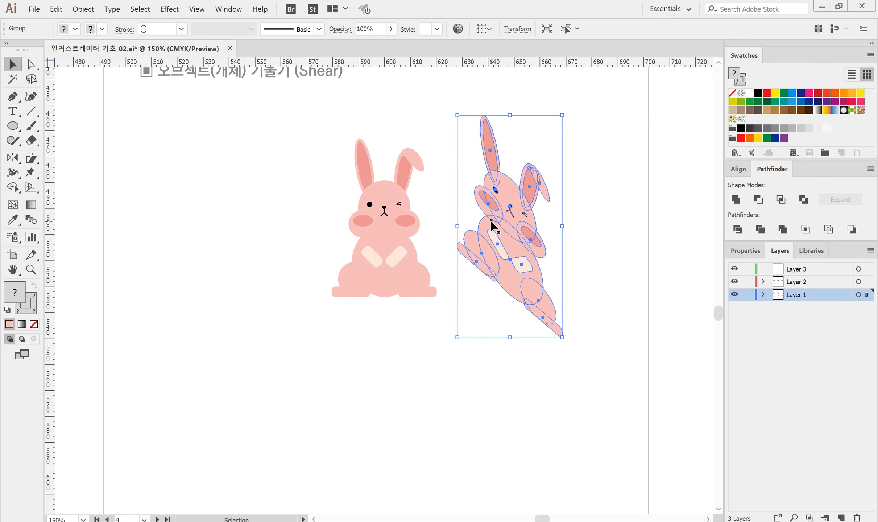
# Delete the sheared copy and move the original rabbit to the left.
pyautogui.press('Delete')
pyautogui.moveTo(386, 222); pyautogui.dragTo(332, 222)
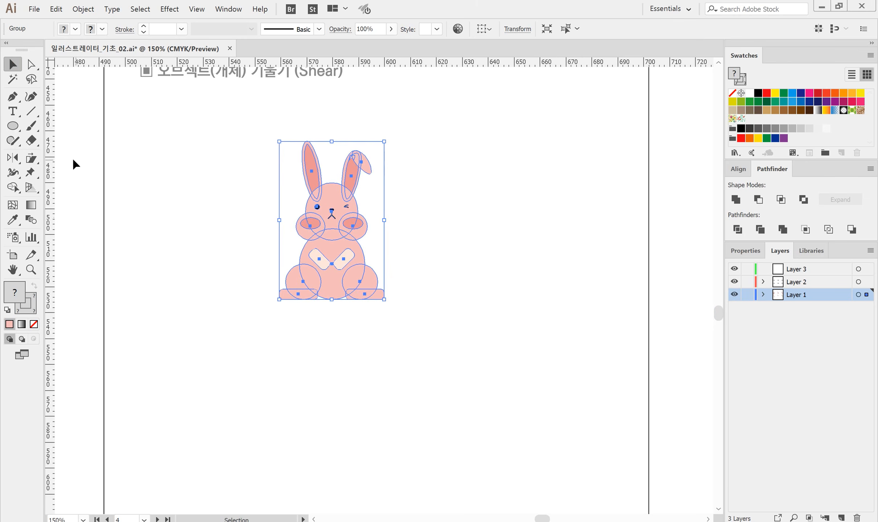
# Create a copy of the rabbit sheared 40° vertically about a point to its right, and place it beside the original.
pyautogui.click(31, 159)
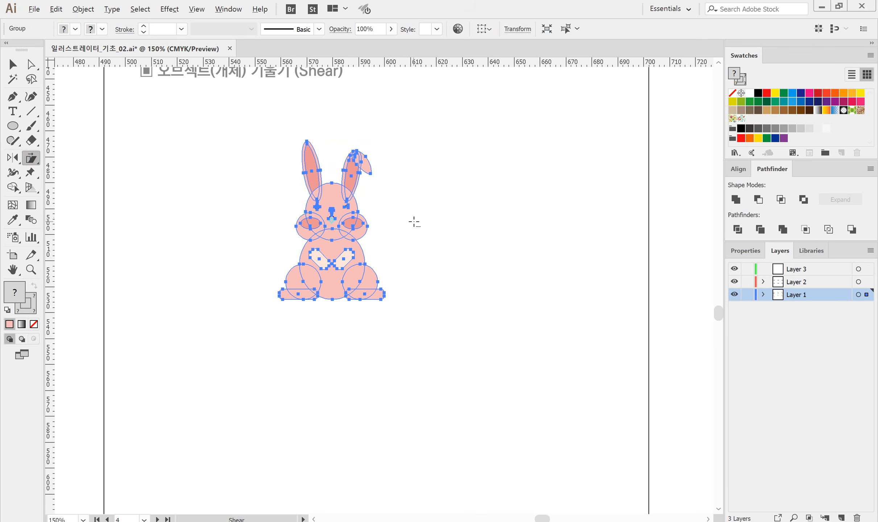
pyautogui.keyDown('alt'); pyautogui.click(414, 222); pyautogui.keyUp('alt')
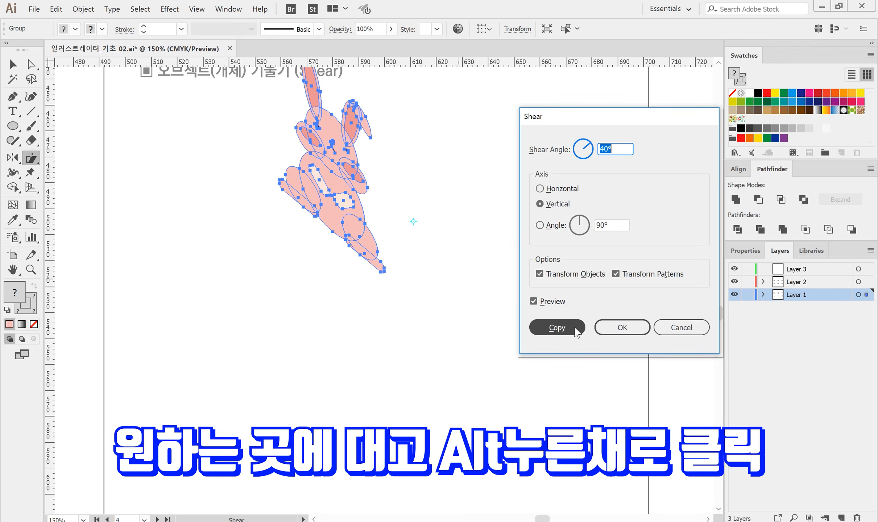
pyautogui.click(557, 327)
pyautogui.click(13, 64)
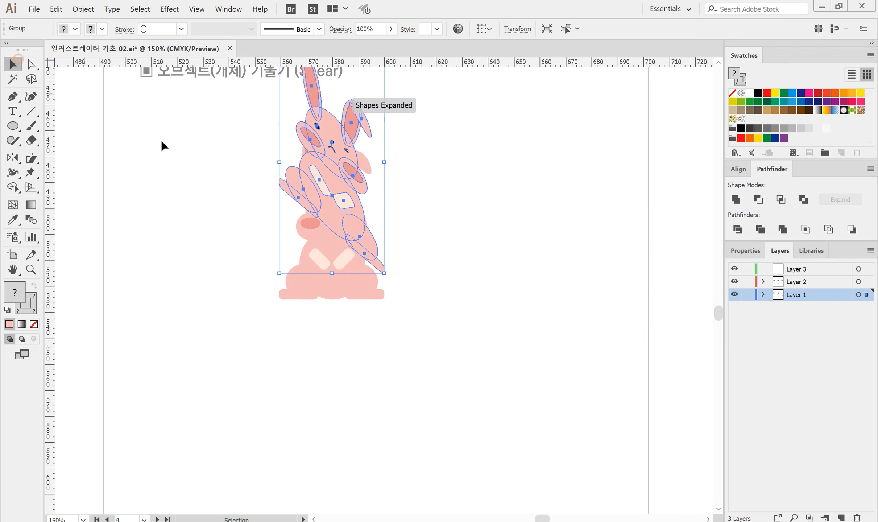
pyautogui.moveTo(294, 173); pyautogui.dragTo(479, 219)
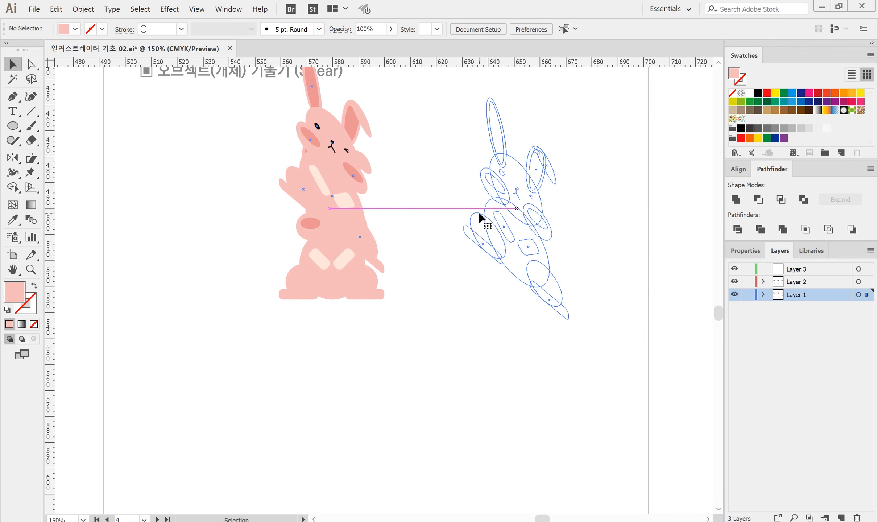
pyautogui.click(424, 331)
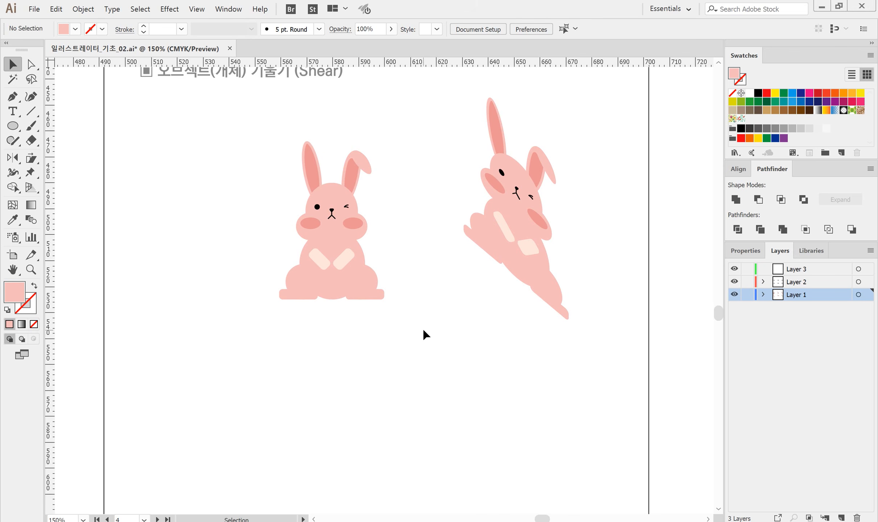
# Delete the sheared rabbit copy and fit the whole page in the window.
pyautogui.click(517, 260)
pyautogui.press('Delete')
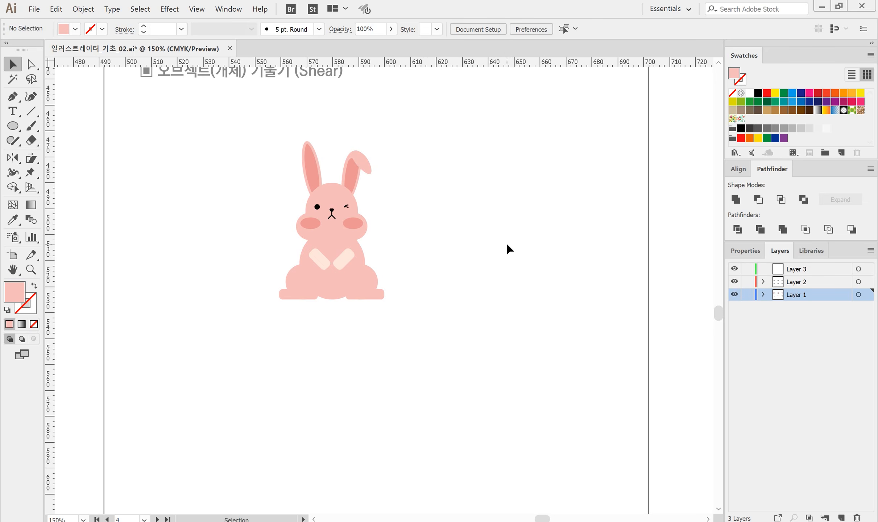
pyautogui.hotkey('ctrl', '0')
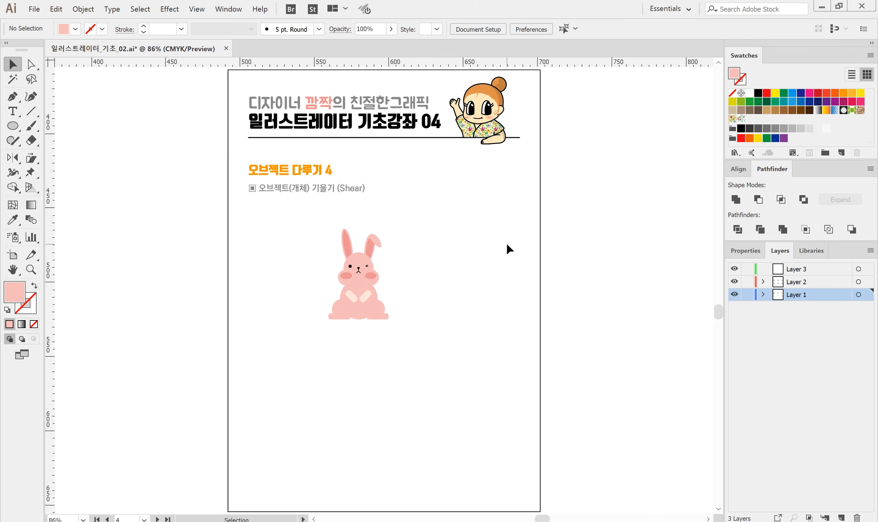